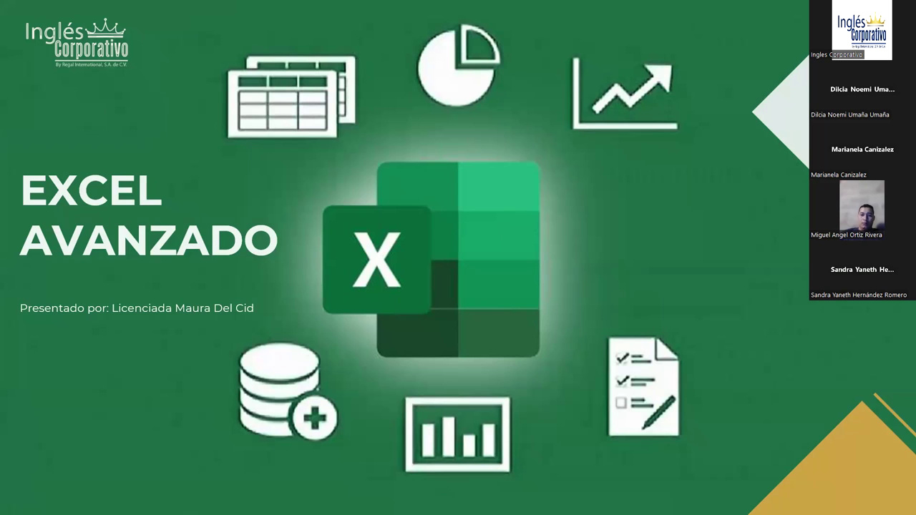
Step: Leave the slideshow and maximize the Práctica sesión 10 workbook, showing the weekday sheet
key(alt+Tab)
double_click(241, 75)
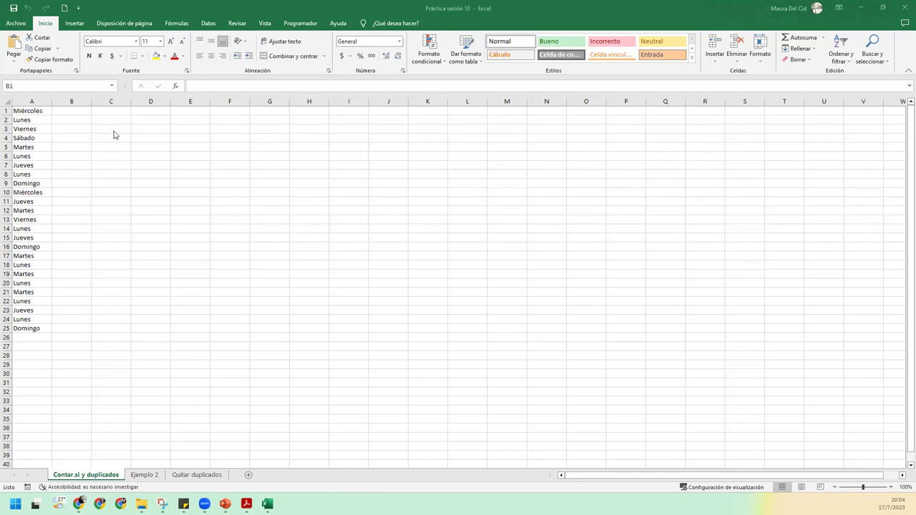
Step: Glance at the Ejemplo 2 and Contar.si y duplicados sheets, then return to the PowerPoint slideshow
click(157, 478)
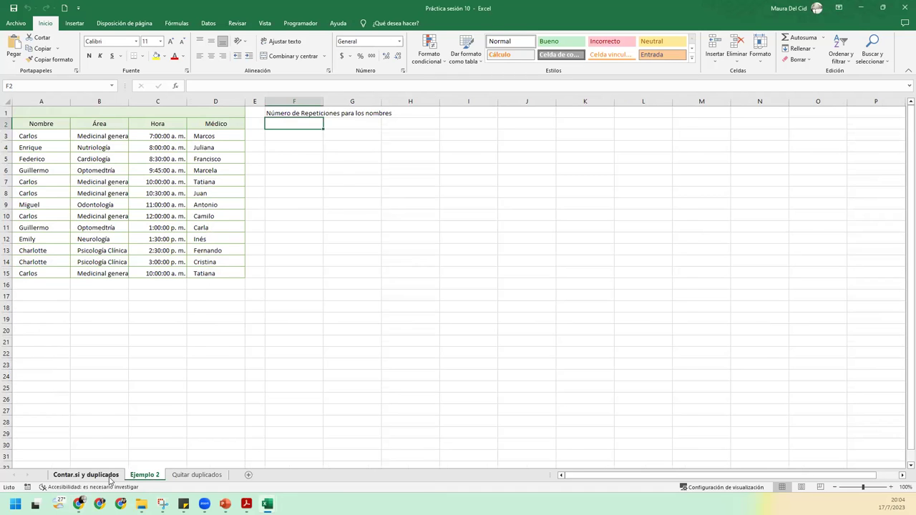
click(86, 476)
mouse_move(267, 504)
click(244, 466)
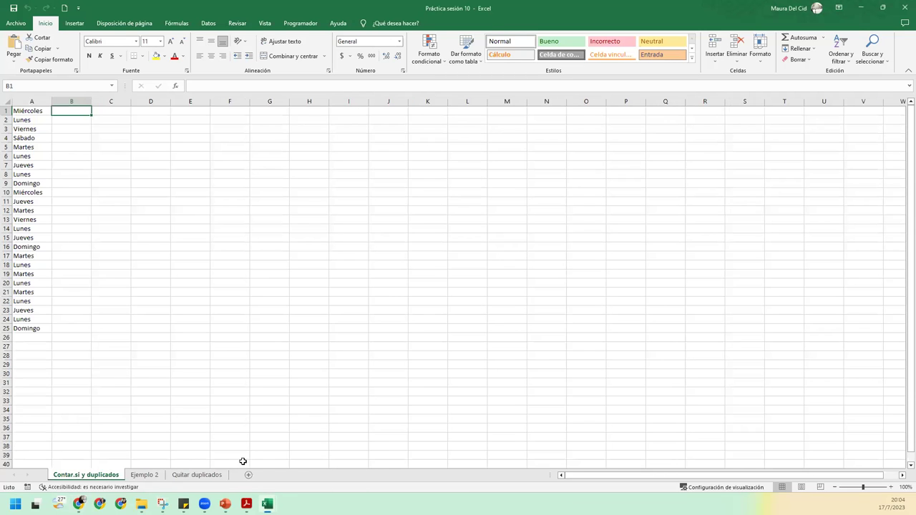
mouse_move(225, 504)
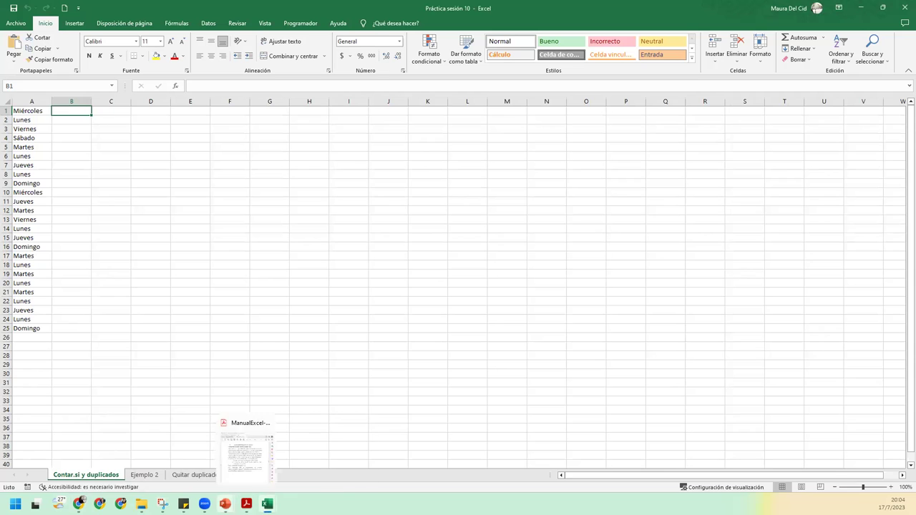
click(213, 460)
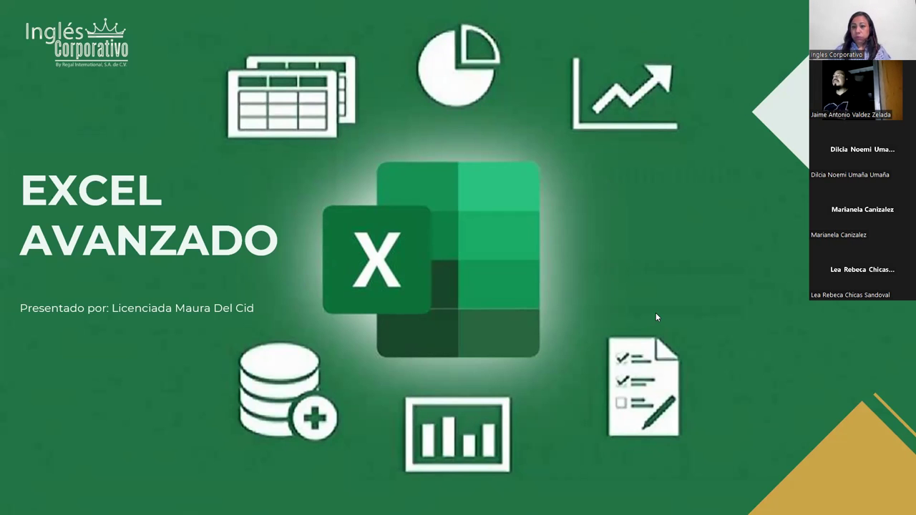
Step: Advance the slideshow through the Sesión 10 title slide to the AGENDA slide
click(336, 16)
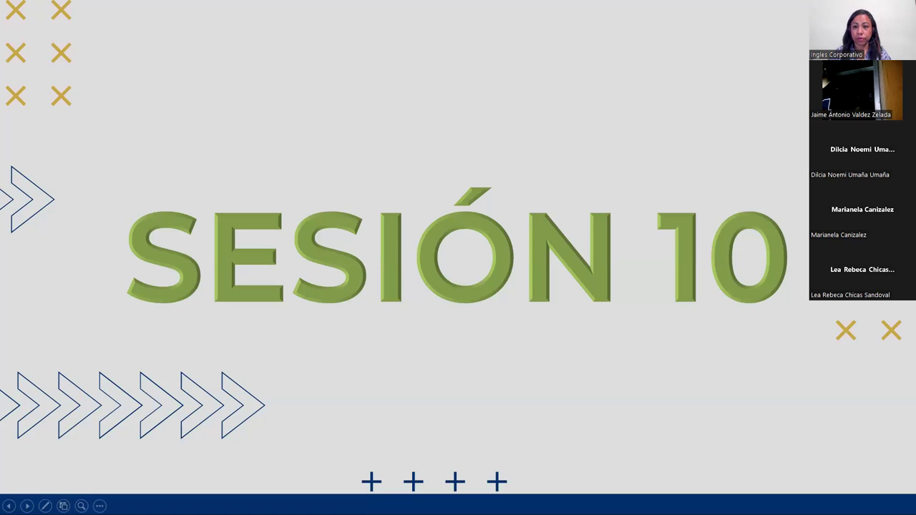
key(Right)
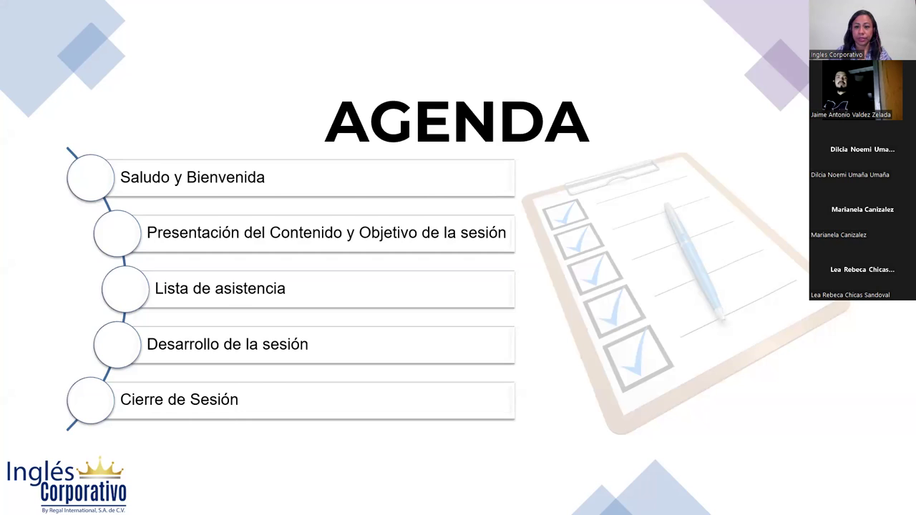
Step: Step through the CONTENIDO SESIÓN 10 slide toward OBJETIVO SESIÓN 10
key(Right)
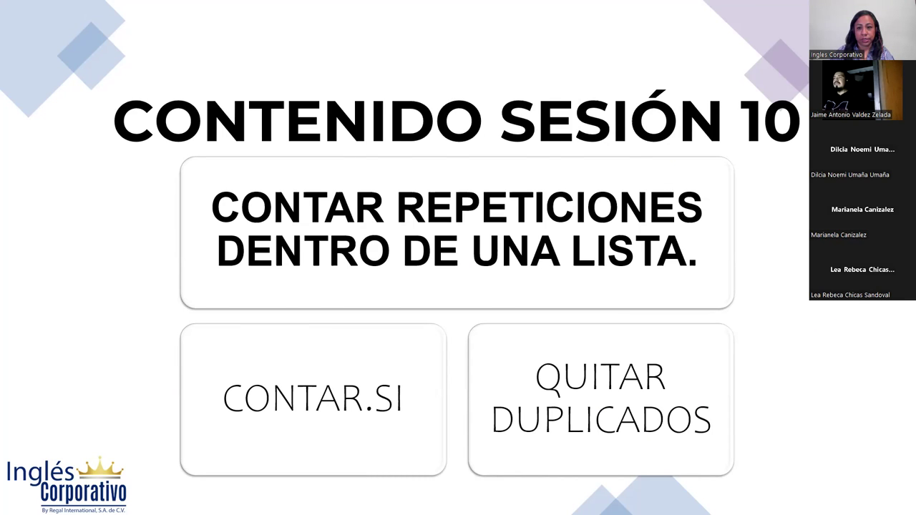
key(Right)
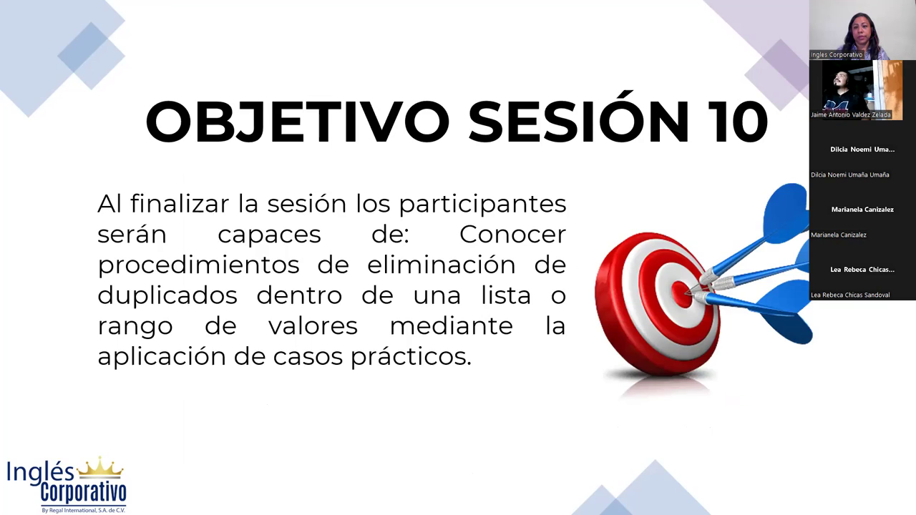
key(Right)
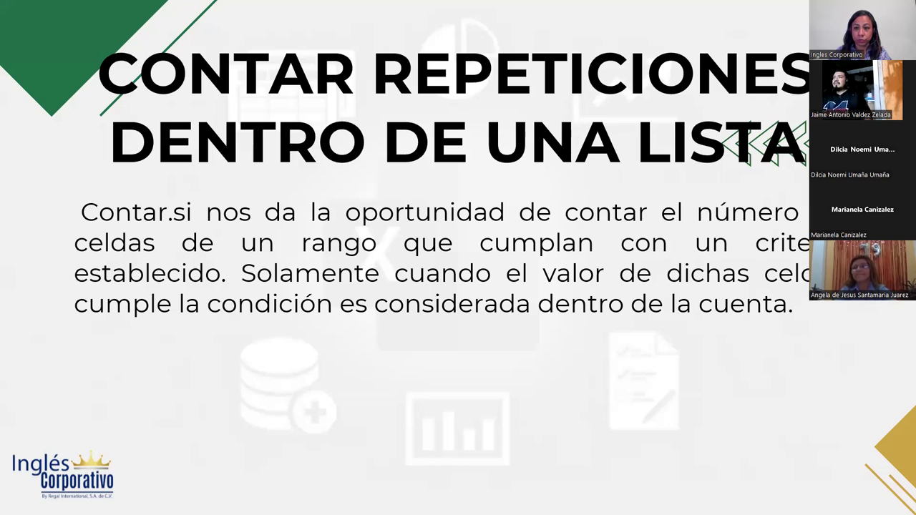
Step: Advance to the QUITAR VALORES DUPLICADOS slide
key(Right)
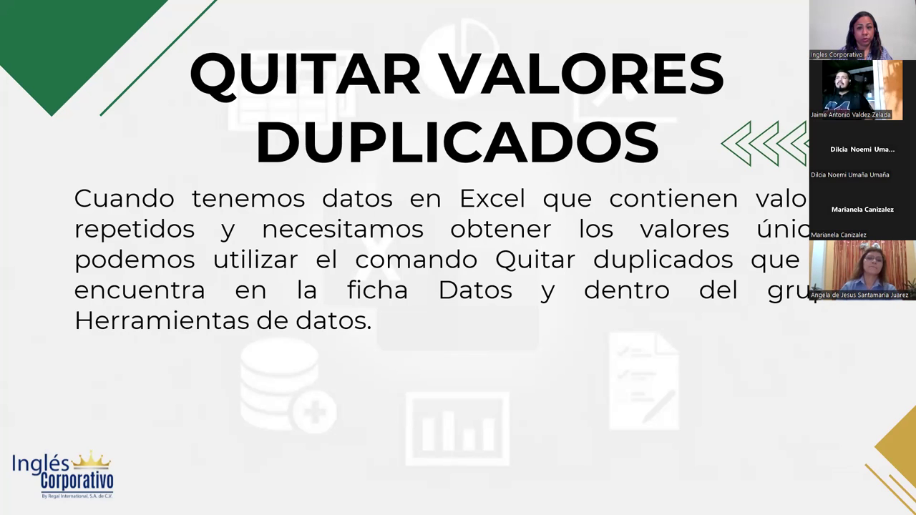
Step: Go to the Desarrollo slide, then switch from the slideshow to the live Excel workbook
key(Right)
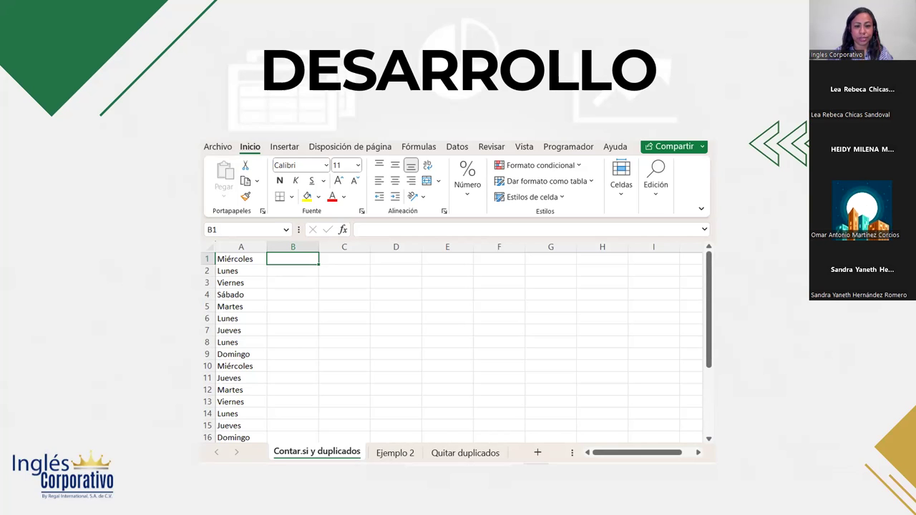
key(alt+Tab)
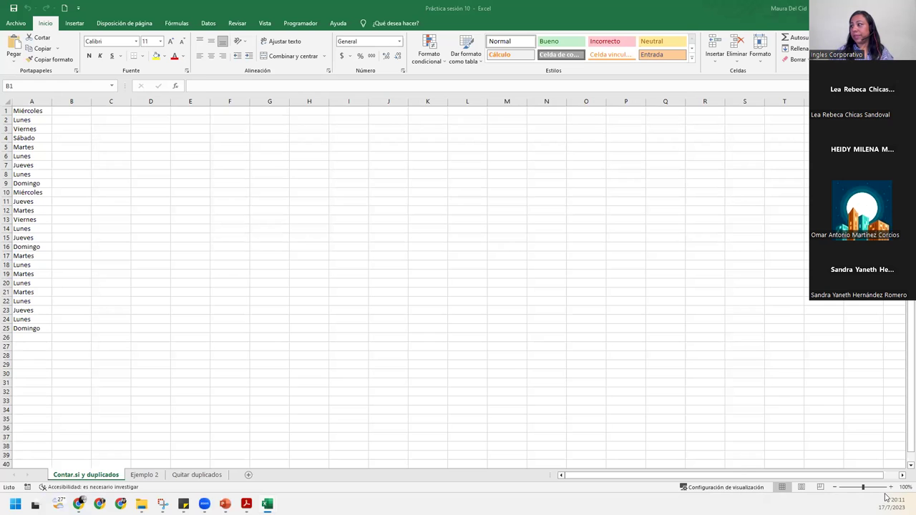
Step: Zoom the Contar.si y duplicados sheet to 150% and select cell C2
click(890, 487)
click(890, 488)
click(890, 487)
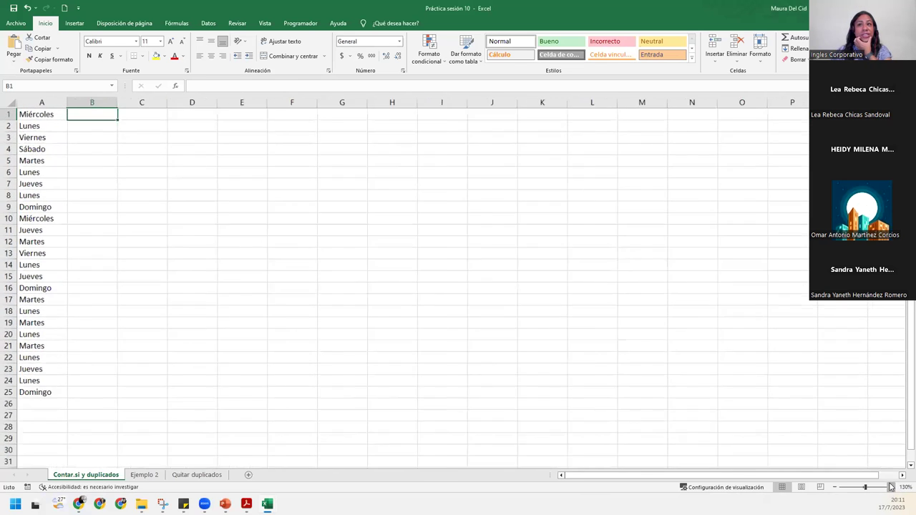
click(890, 488)
click(891, 488)
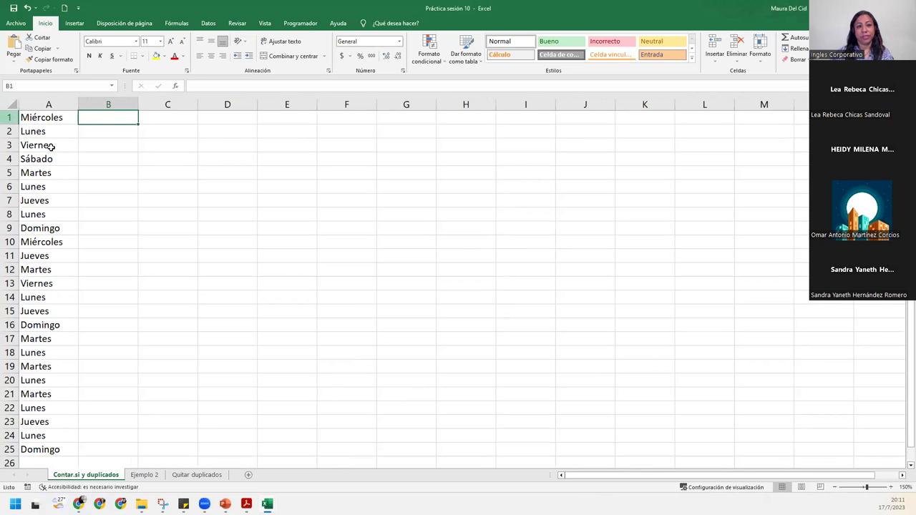
click(191, 134)
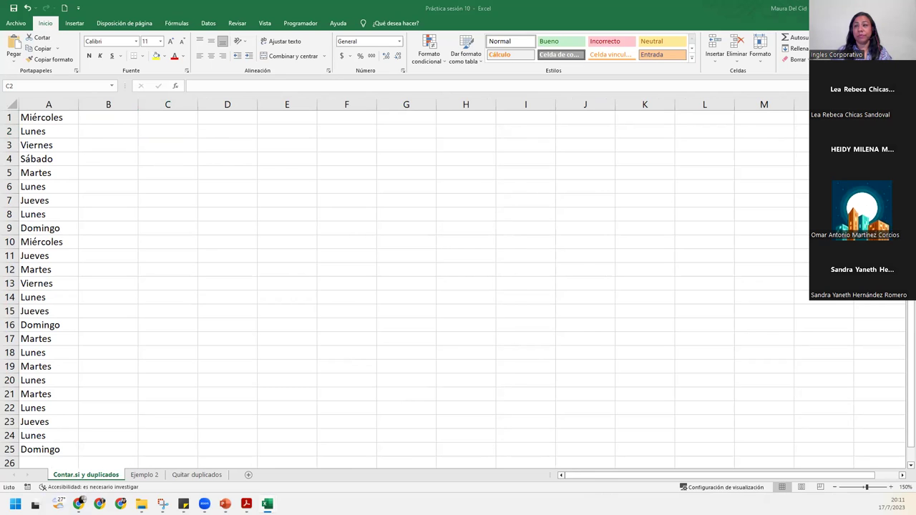
Step: Enter the heading 'Repeticiones' in cell C2 beside the weekday list
click(171, 130)
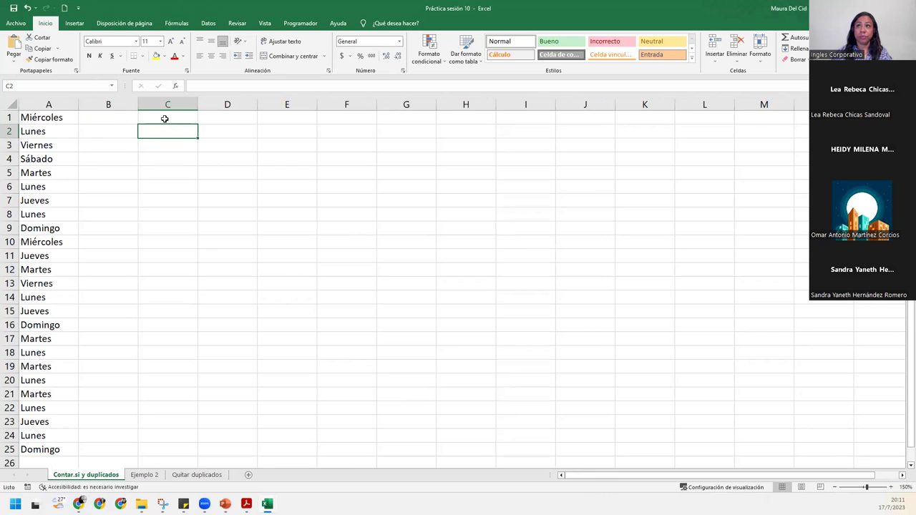
text(Repeticiones)
key(Return)
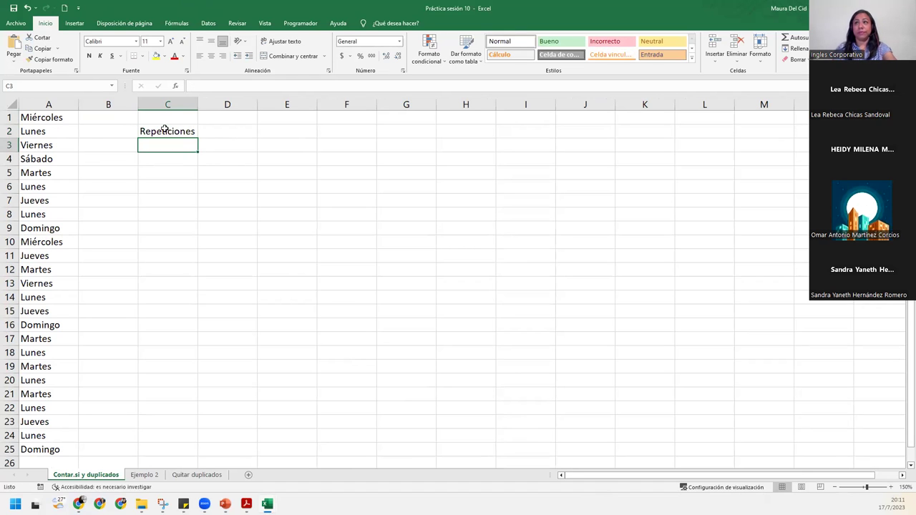
click(165, 120)
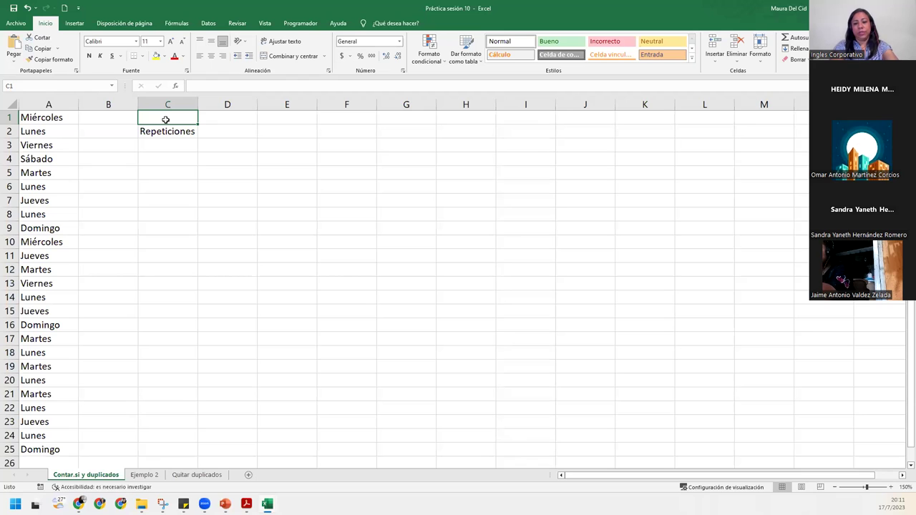
Step: Enter =CONTAR.SI(A1:A25;"Miércoles") in C1, returning 2, and highlight the matches in A1 and A10
text(=cont)
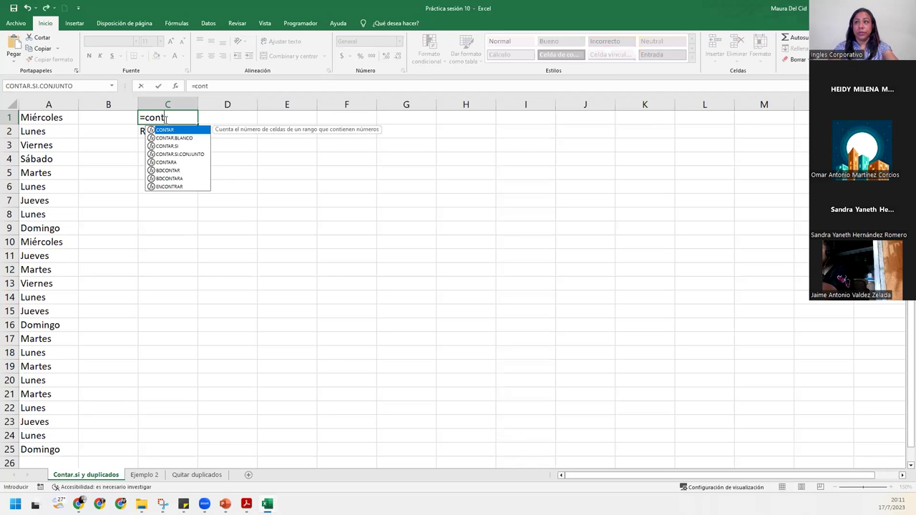
key(Down)
key(Down)
key(Tab)
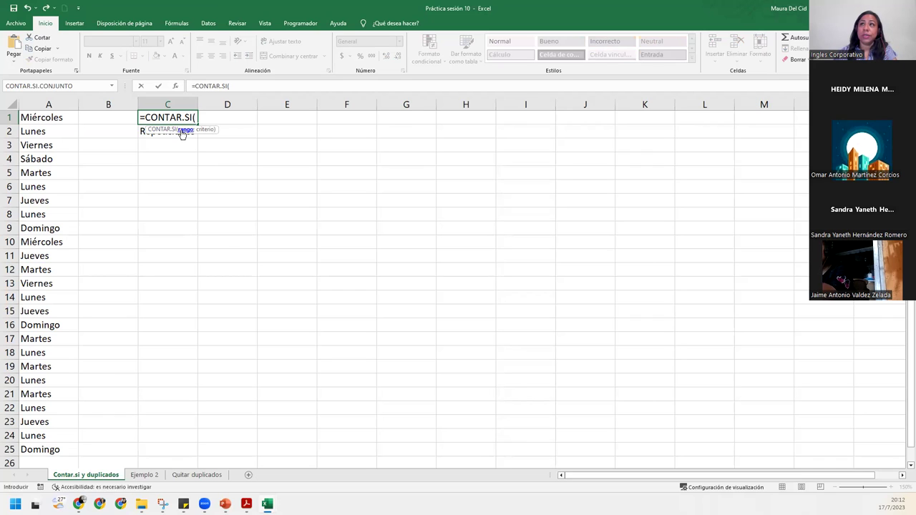
drag(70, 119, 65, 463)
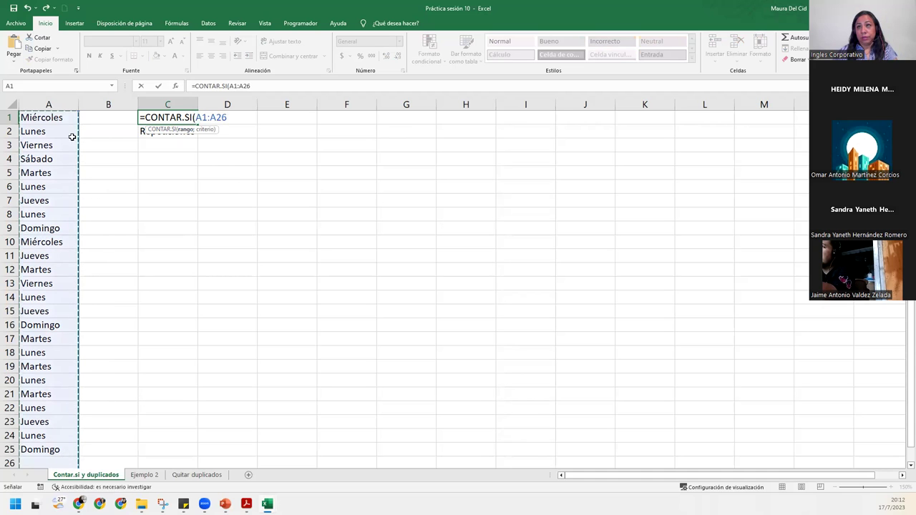
drag(70, 115, 61, 449)
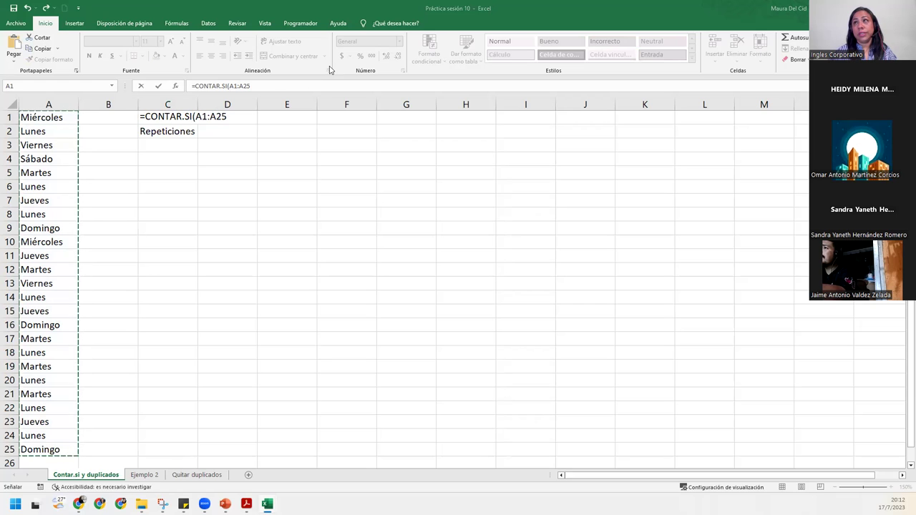
click(269, 88)
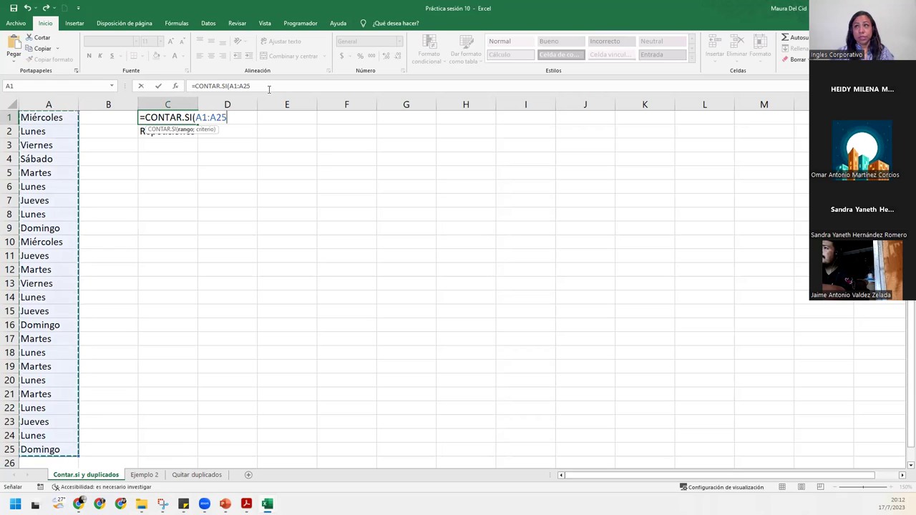
text(;)
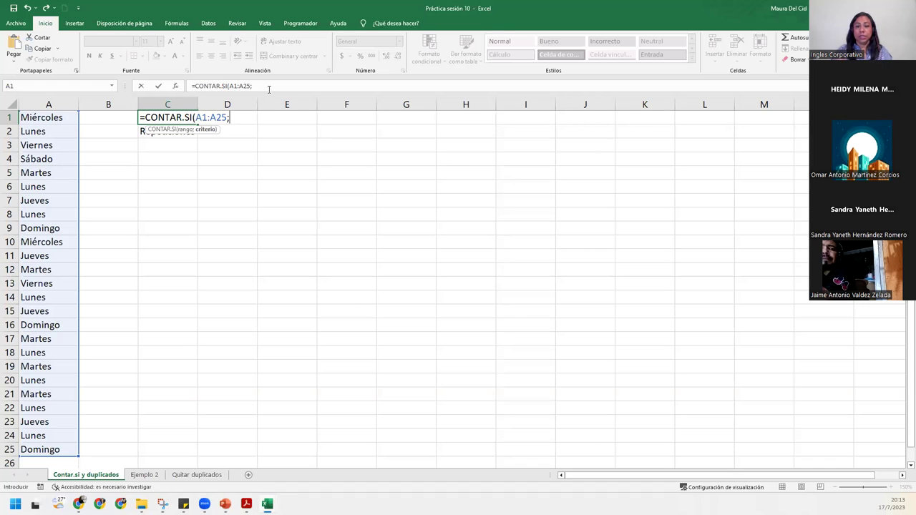
text("Miércoles")
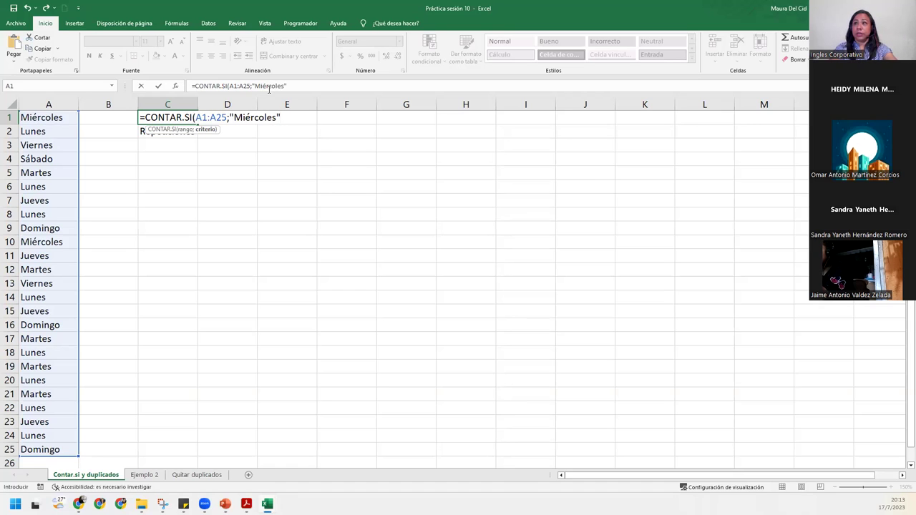
text())
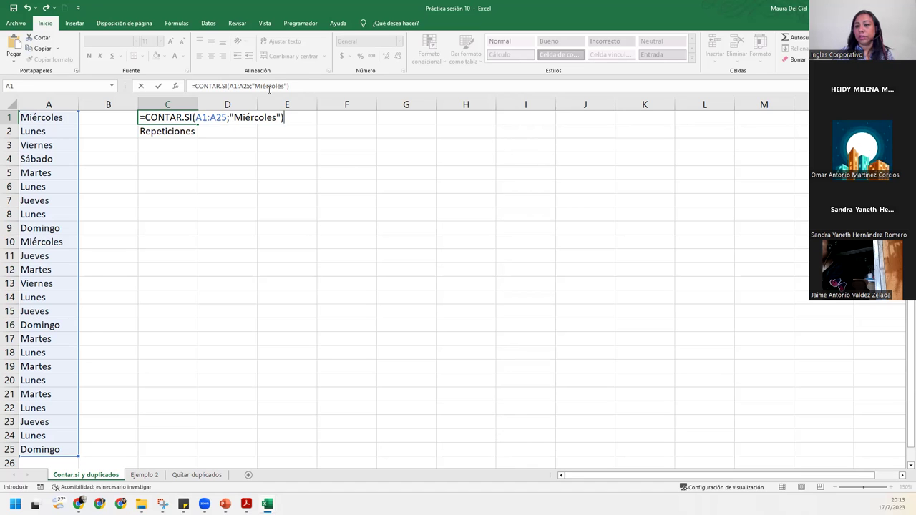
key(Return)
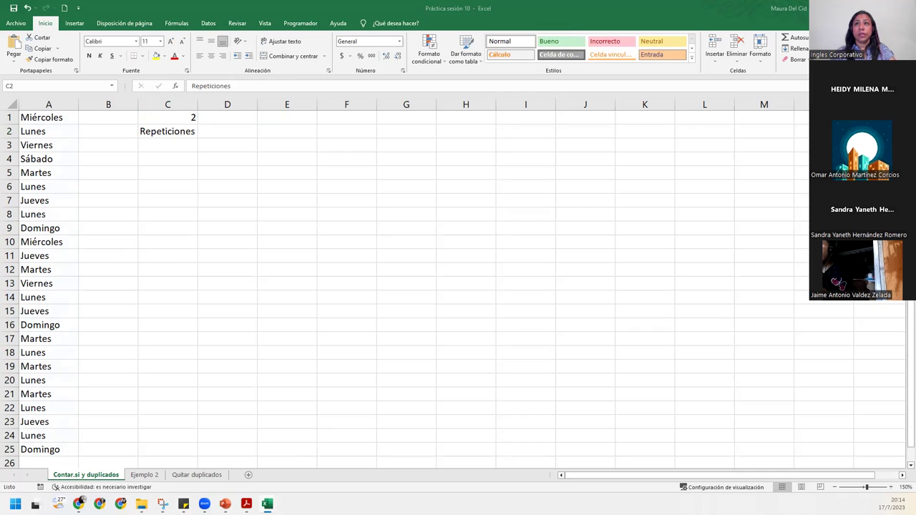
click(44, 112)
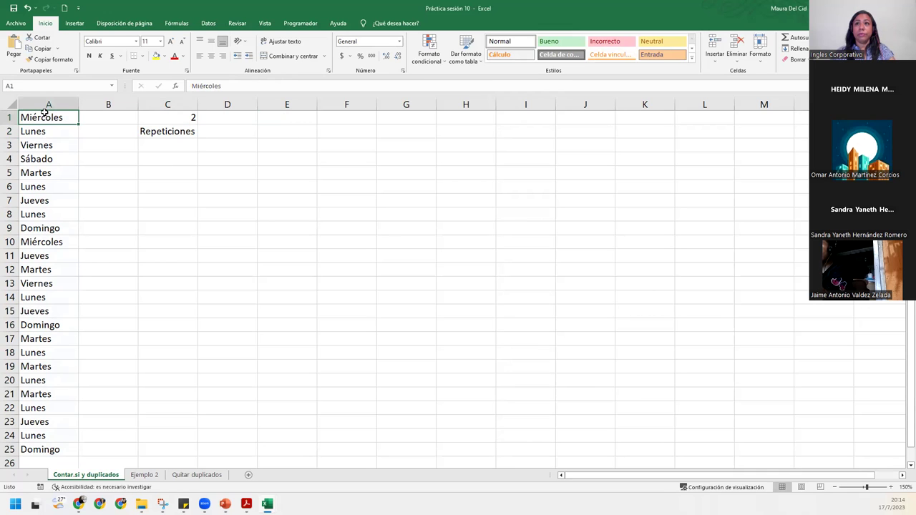
ctrl+click(52, 242)
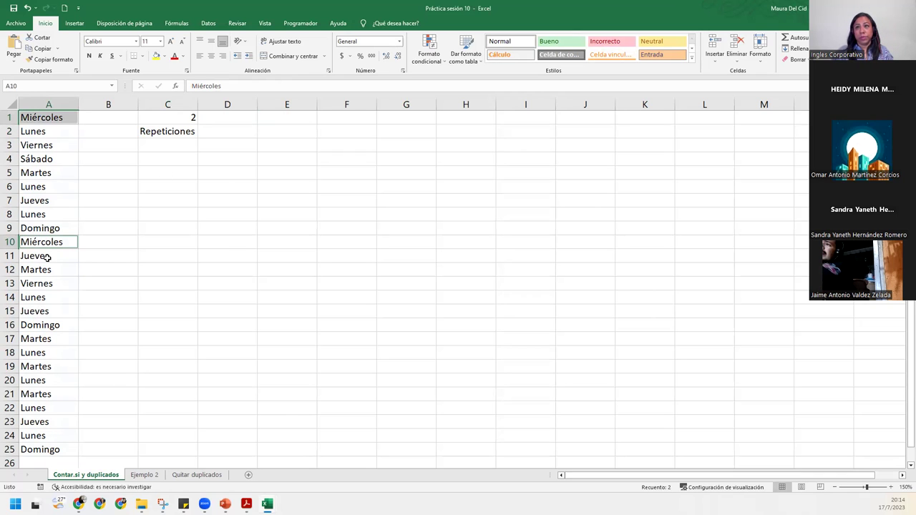
Step: Change the C1 criterion from "Miércoles" to "Sábado", so the count returns 1
click(167, 130)
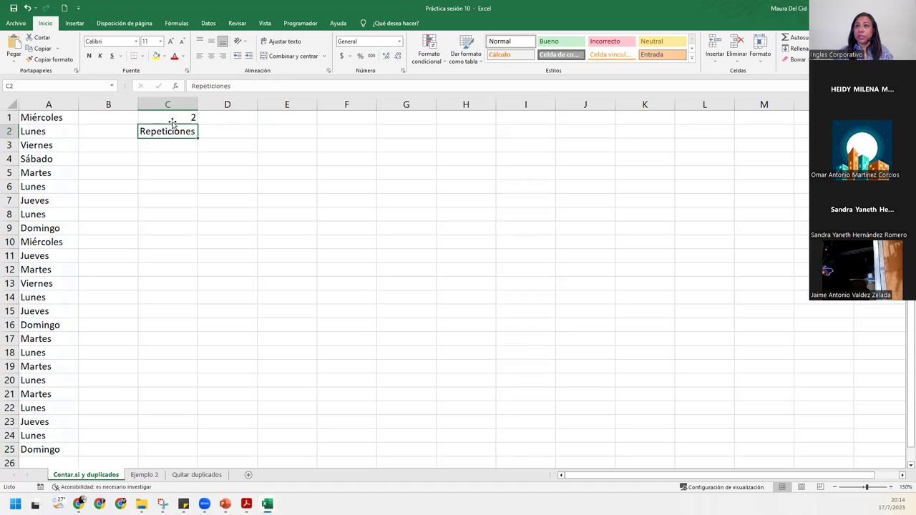
click(175, 119)
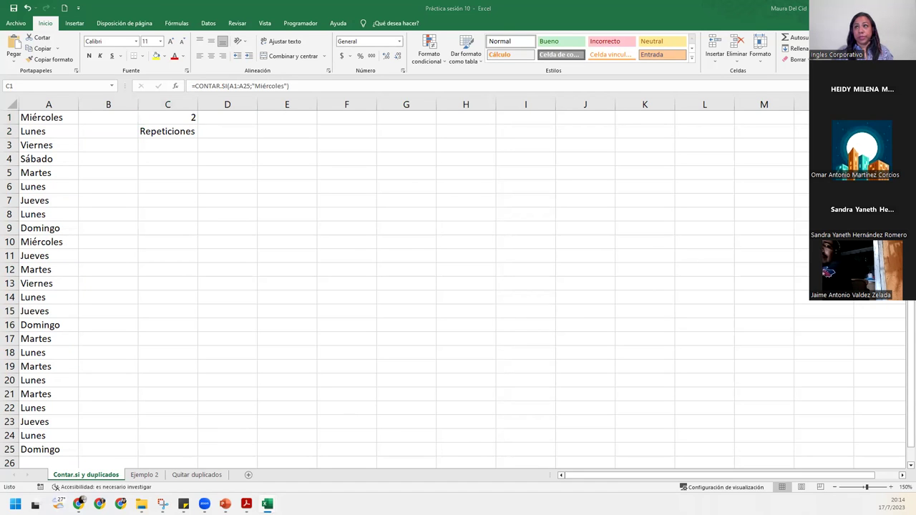
click(156, 123)
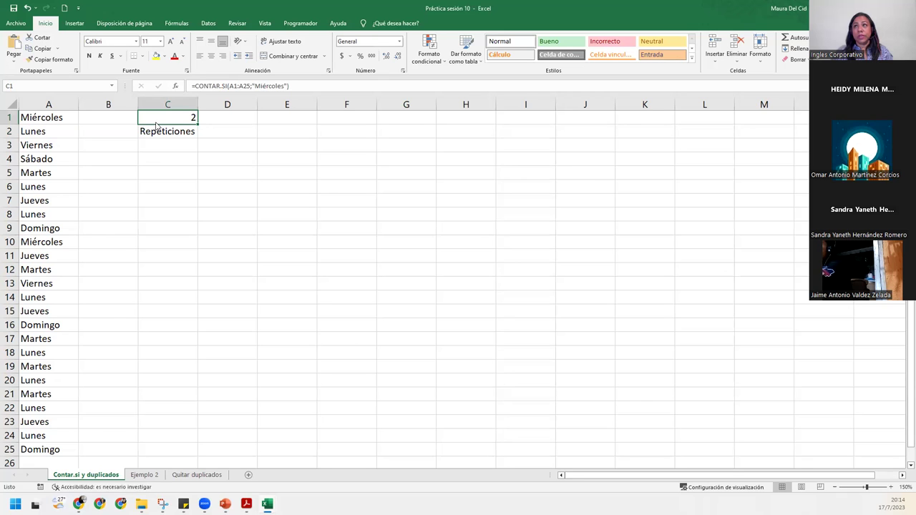
double_click(161, 116)
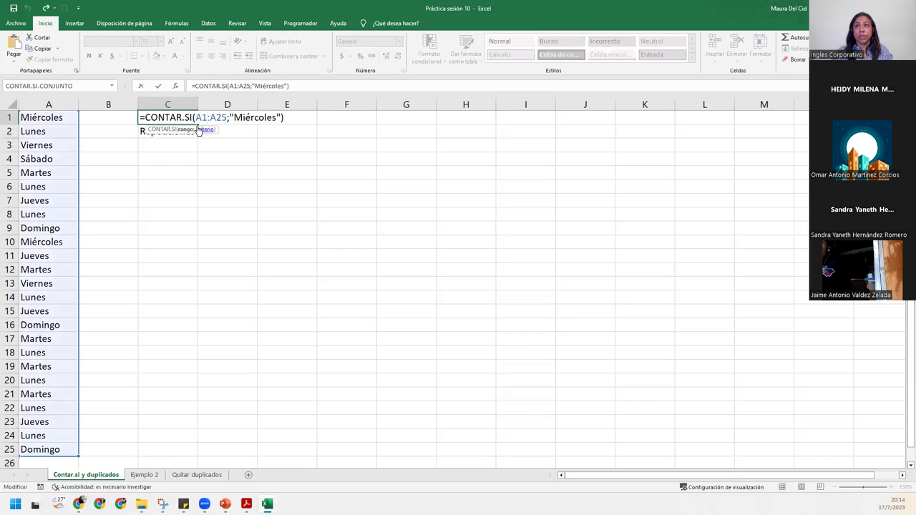
click(200, 129)
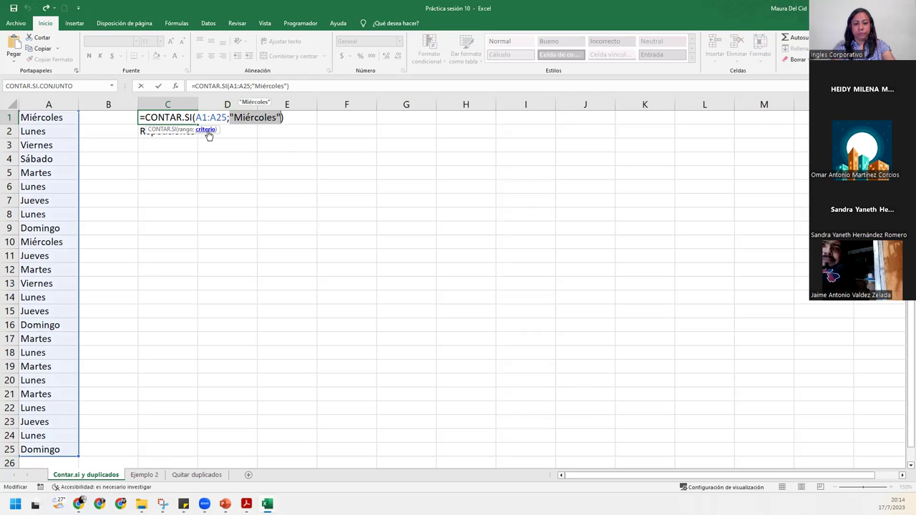
key(BackSpace)
text(S)
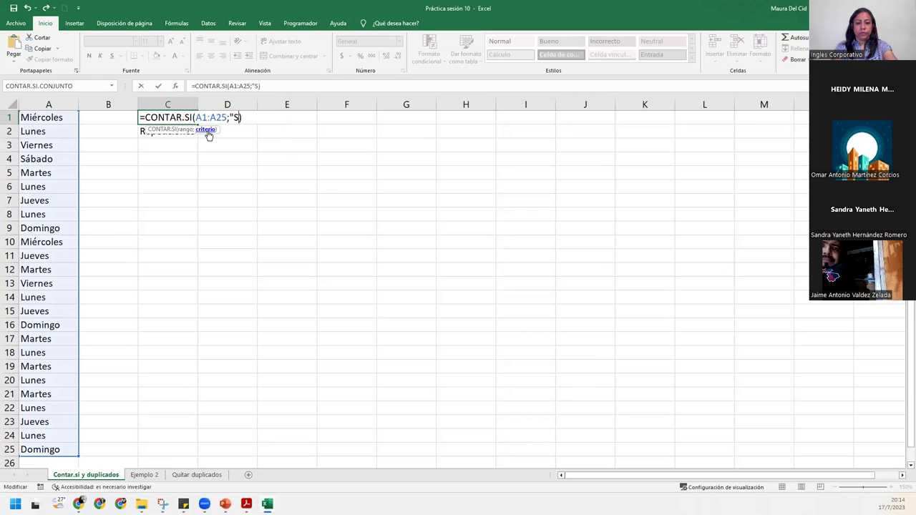
text(ába)
key(BackSpace)
key(BackSpace)
key(BackSpace)
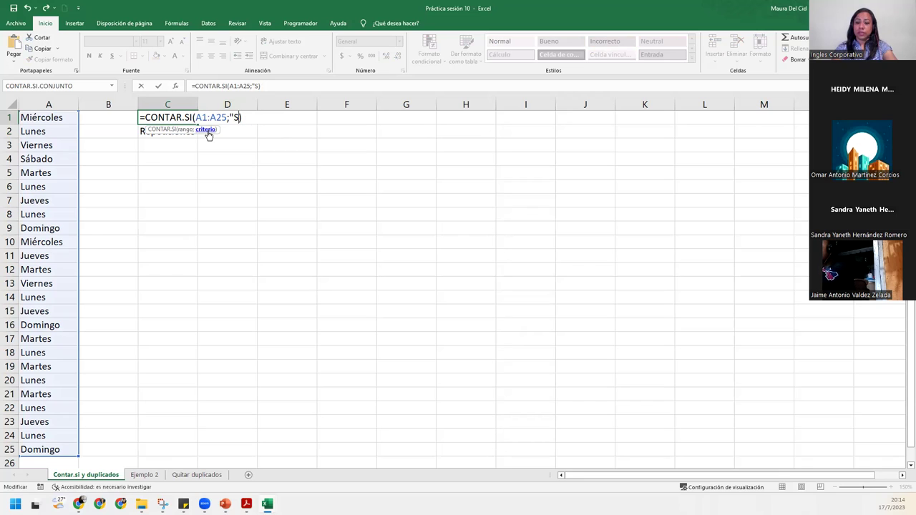
text(ábado)
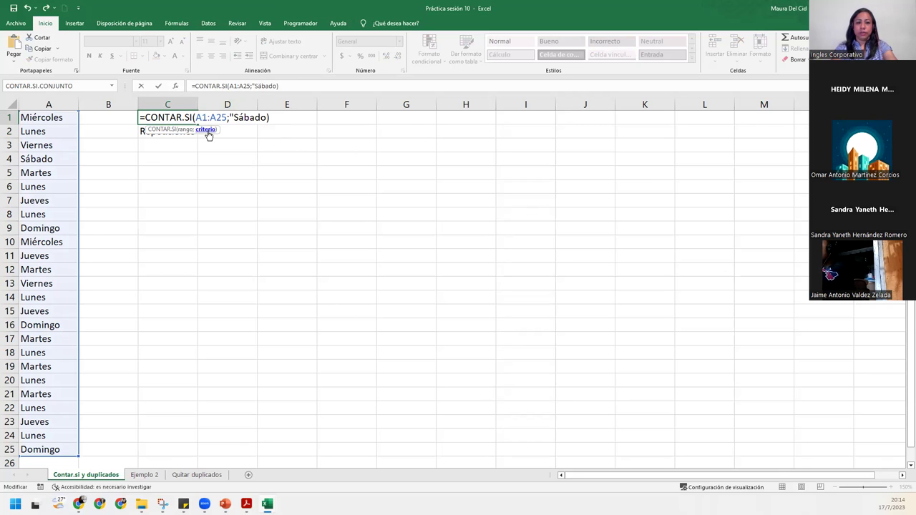
text(")
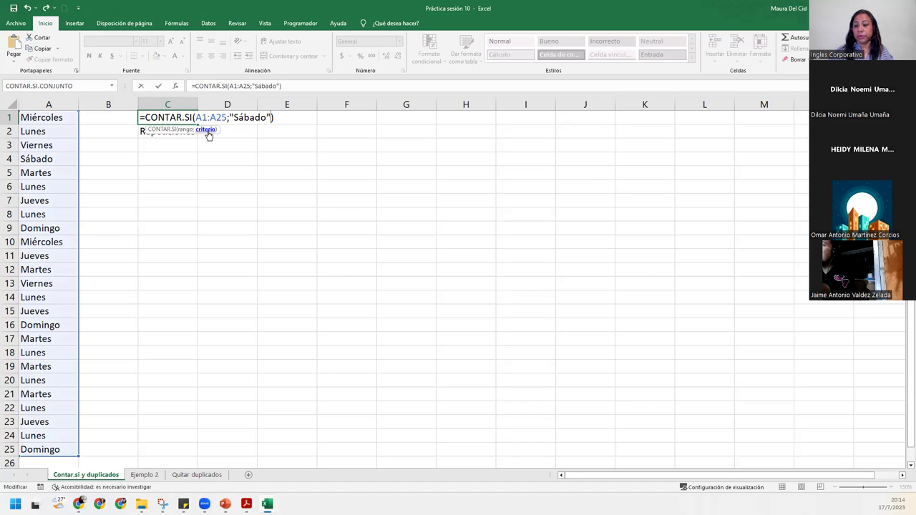
key(Return)
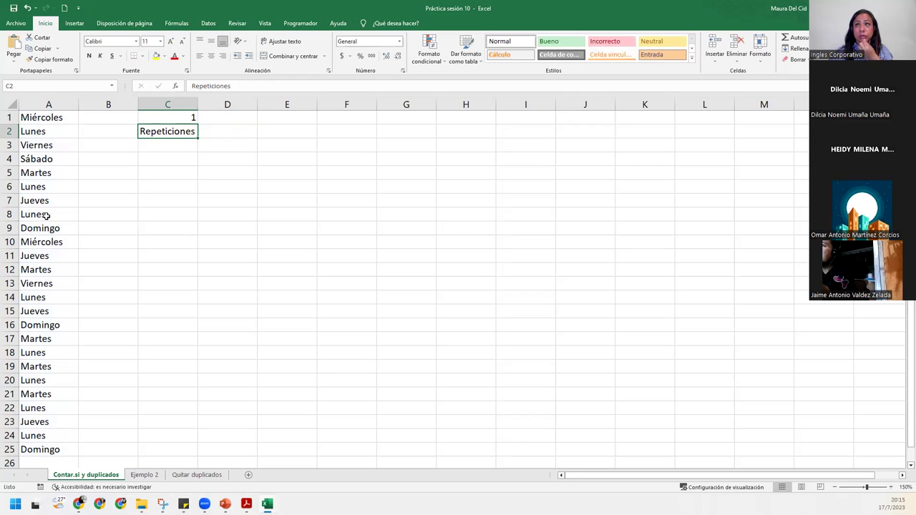
click(45, 156)
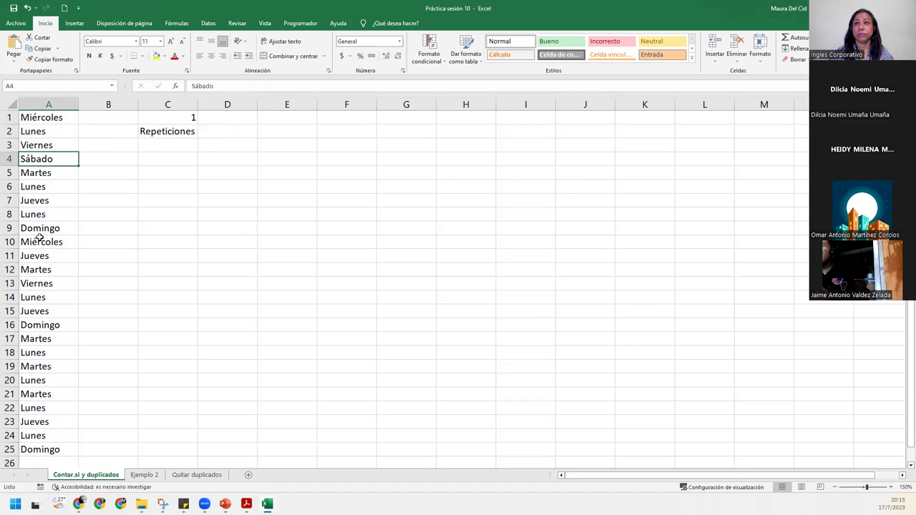
click(149, 146)
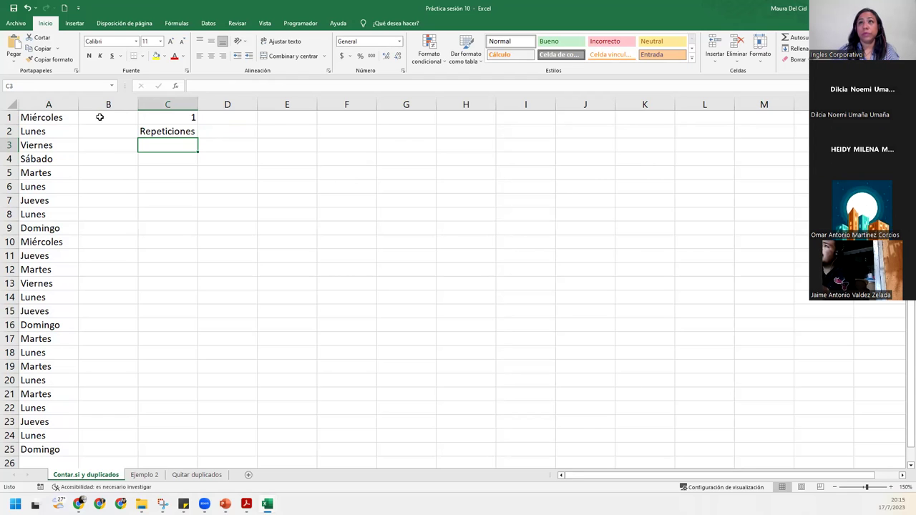
click(56, 103)
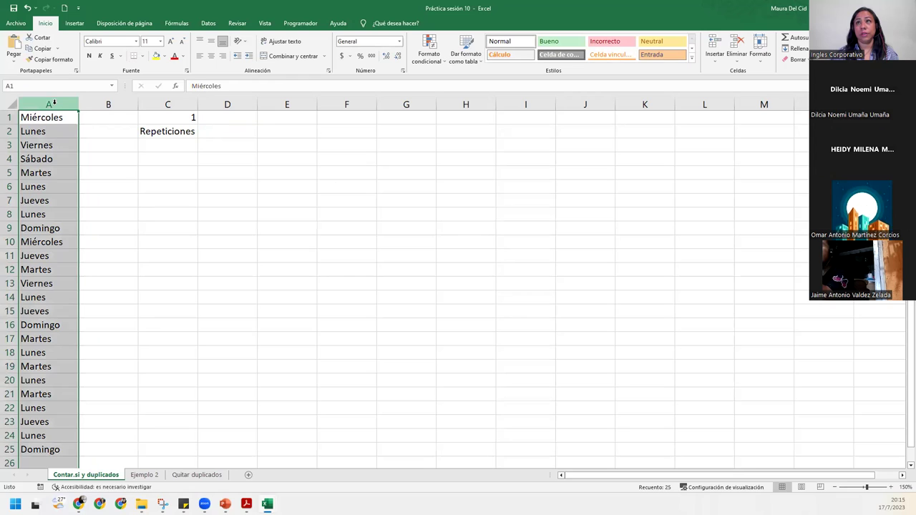
click(43, 117)
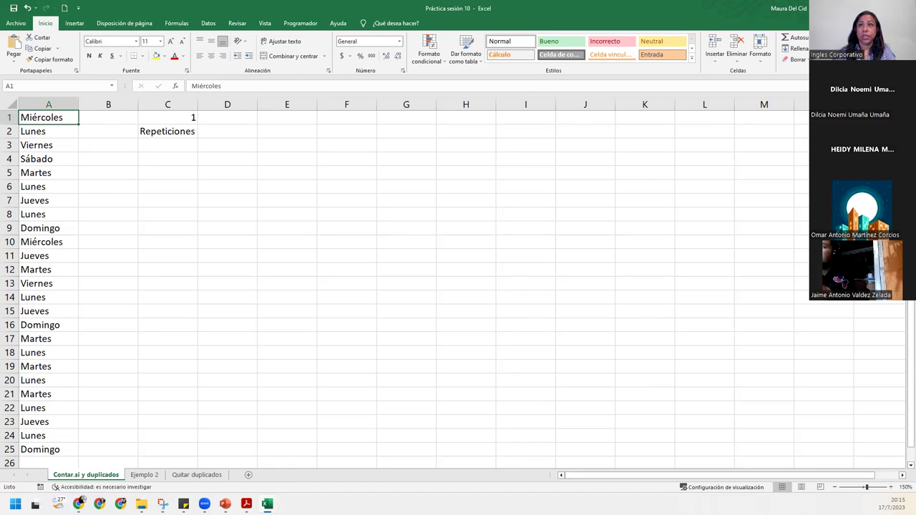
click(66, 98)
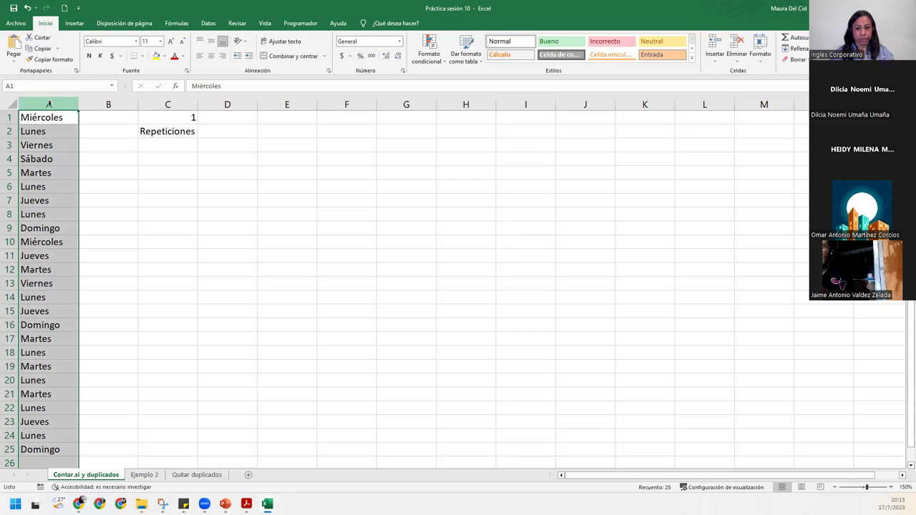
key(ctrl+c)
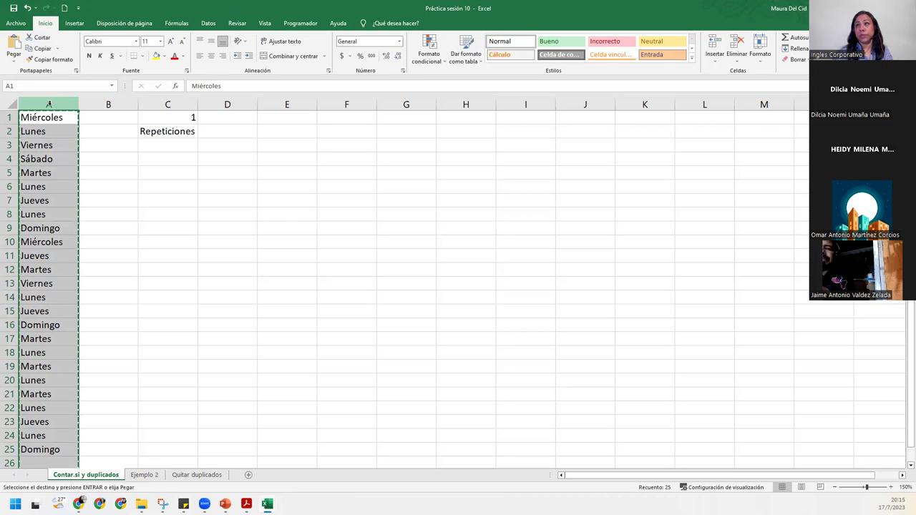
click(269, 113)
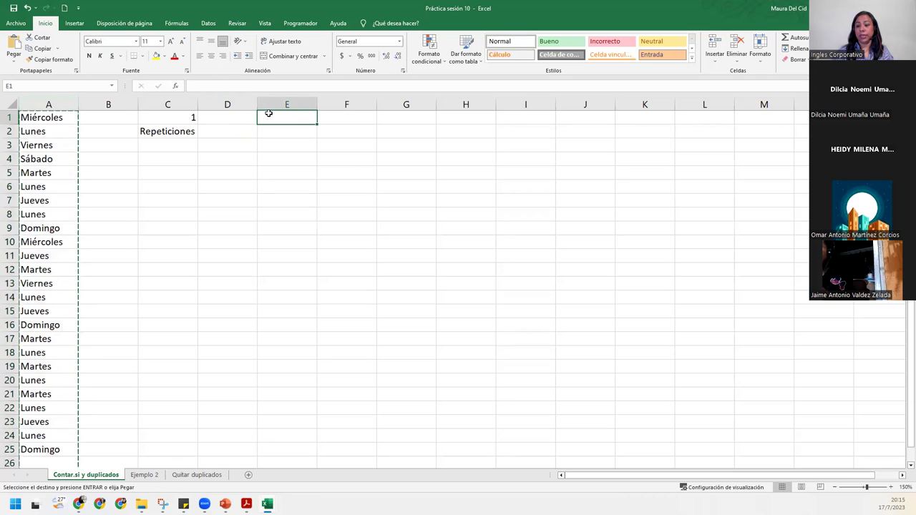
key(Return)
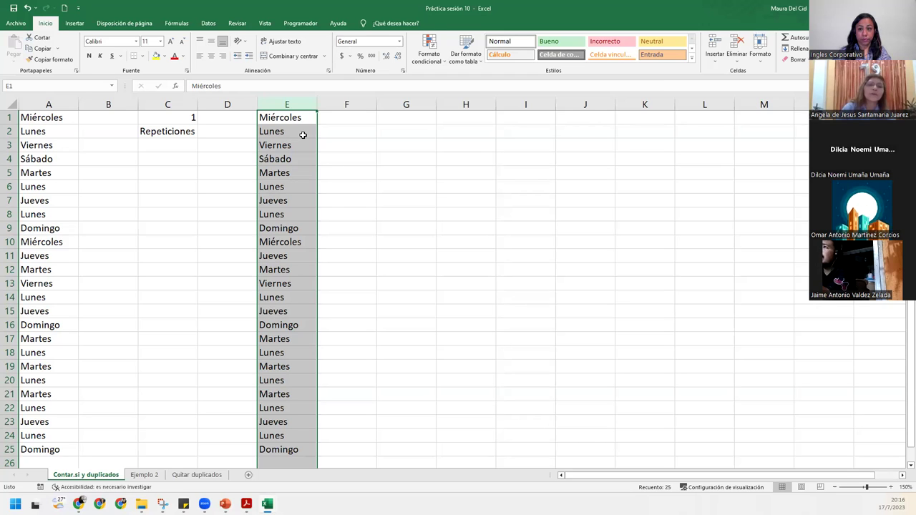
key(ctrl+z)
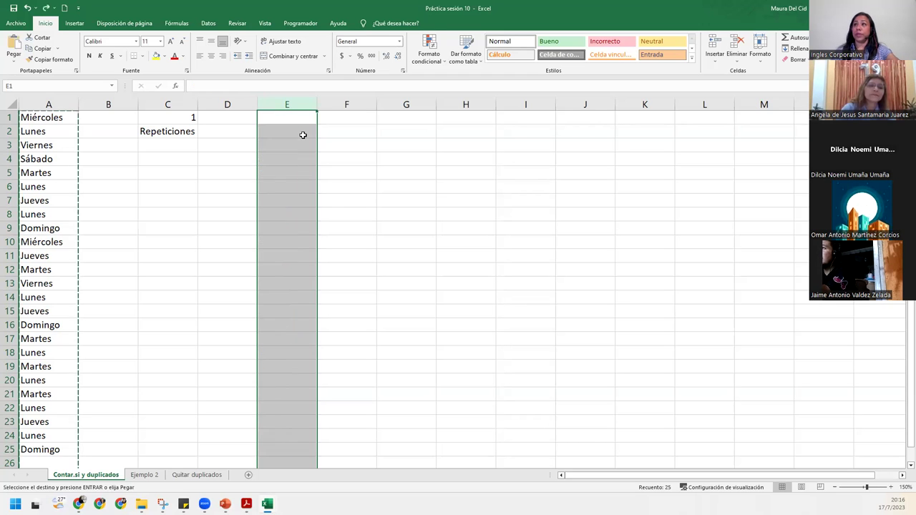
key(Escape)
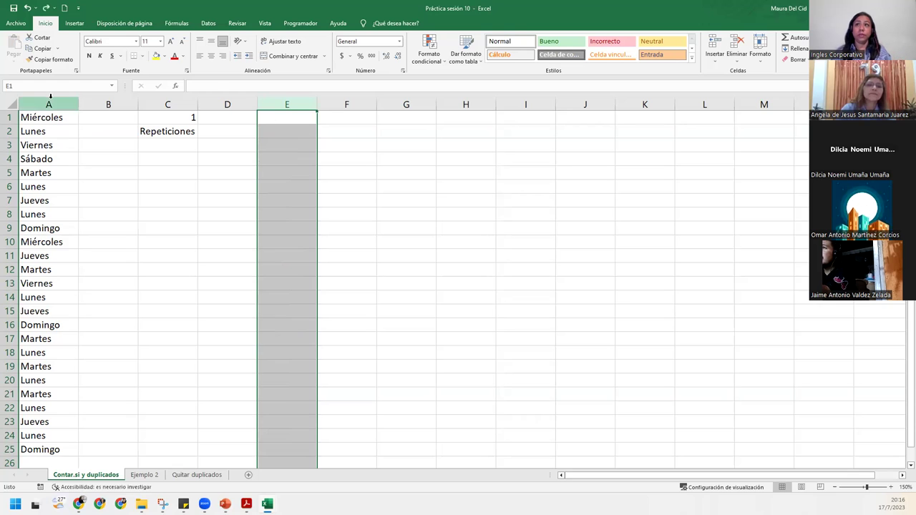
click(50, 100)
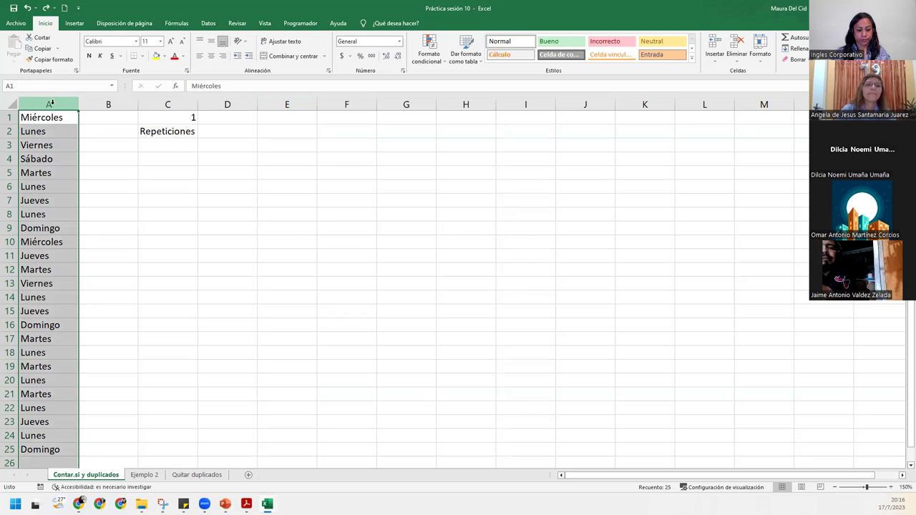
Step: Copy column A's day names into column E starting at E1, then select E1:E25
right_click(51, 103)
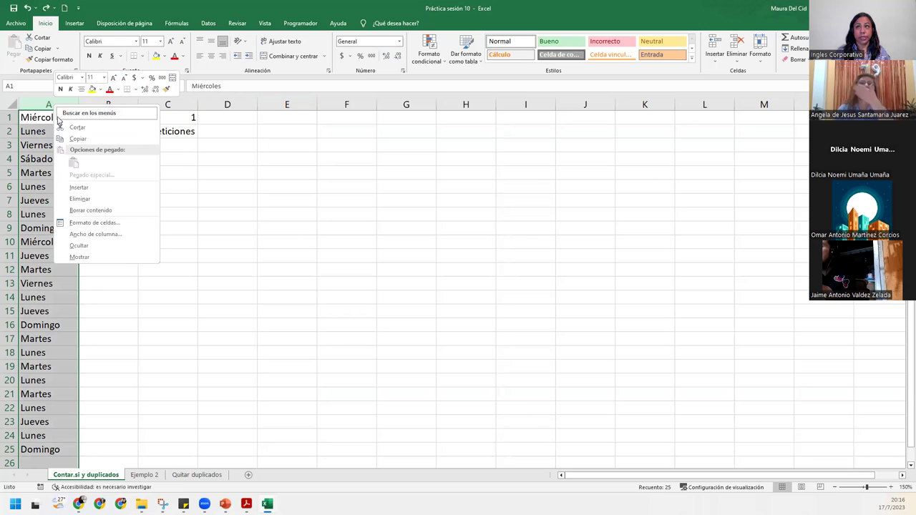
click(70, 142)
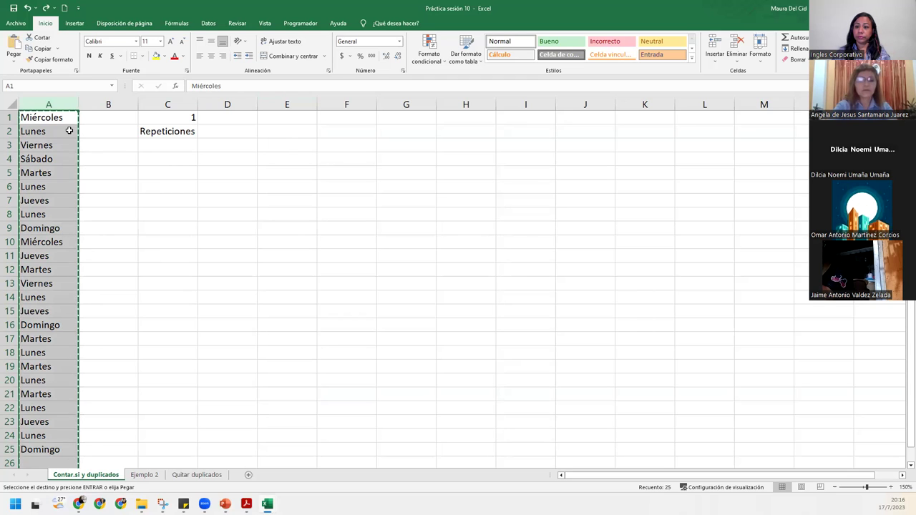
click(289, 119)
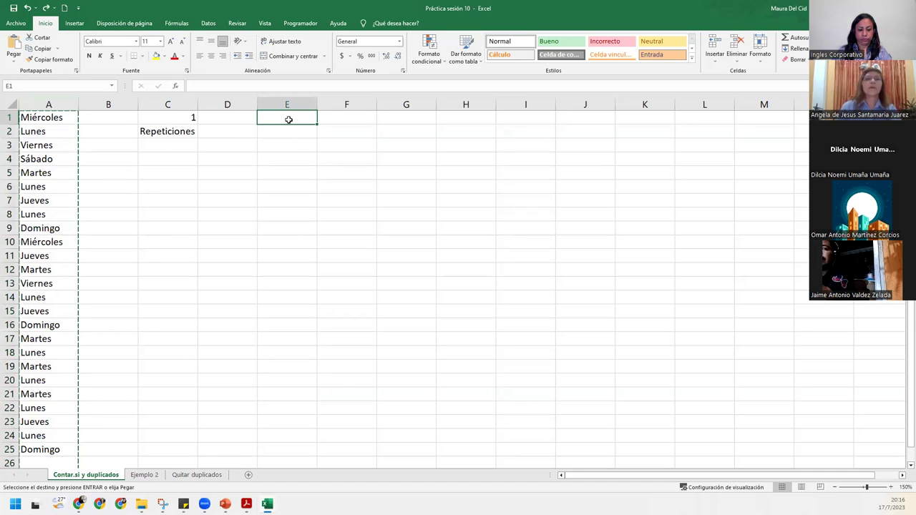
key(Return)
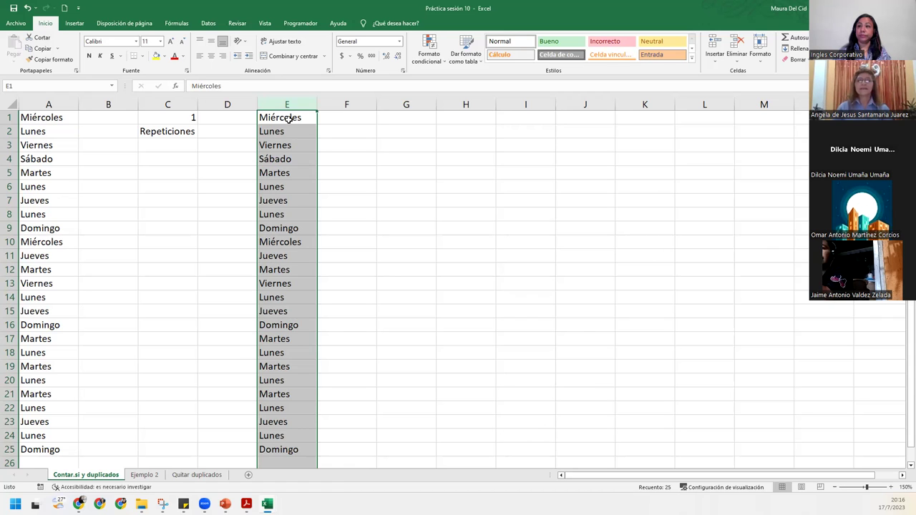
drag(282, 116, 280, 449)
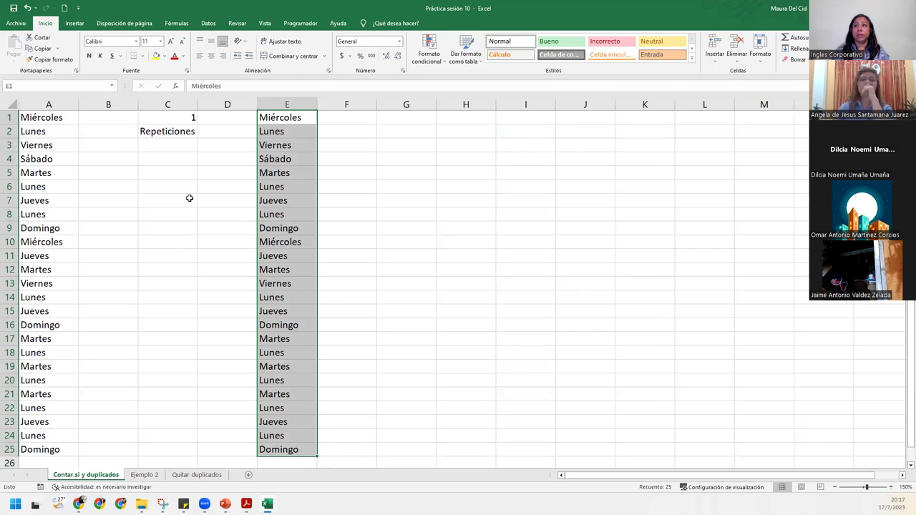
click(208, 24)
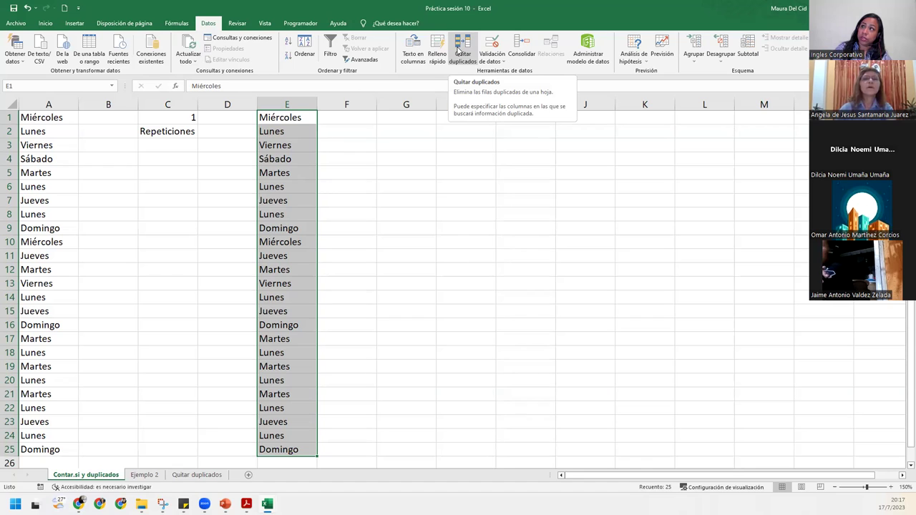
Step: Remove duplicates from column E, leaving seven unique day names in E1:E7
click(458, 50)
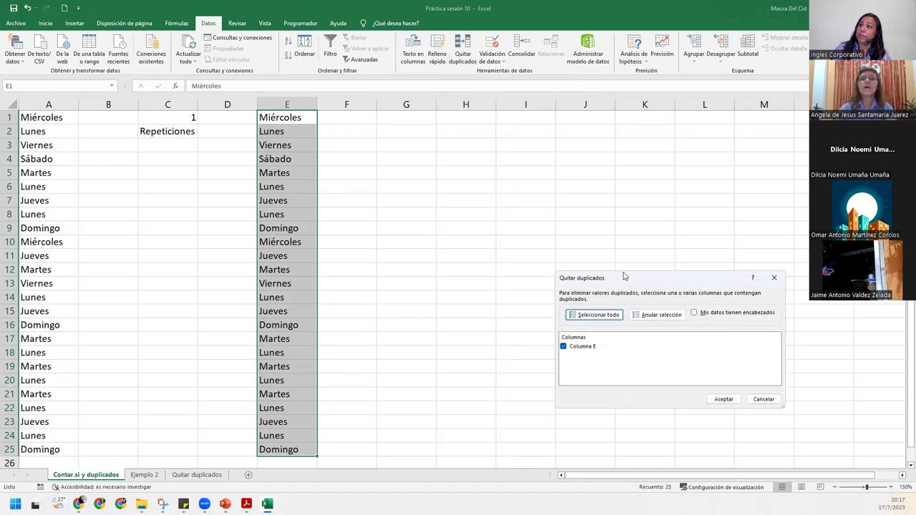
drag(623, 276, 455, 145)
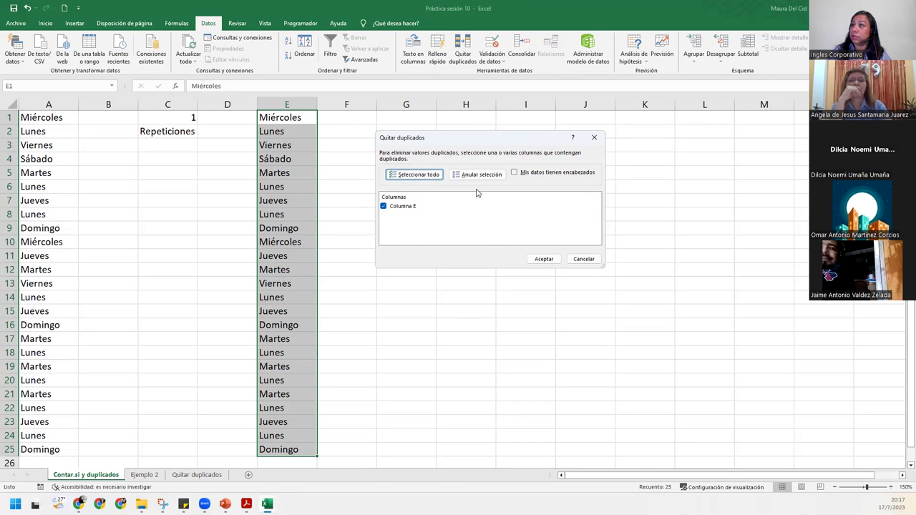
click(544, 261)
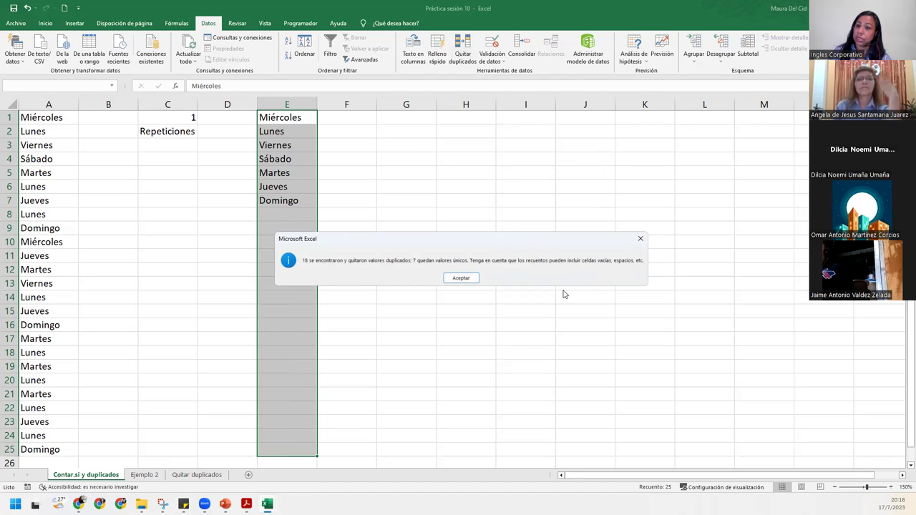
click(471, 279)
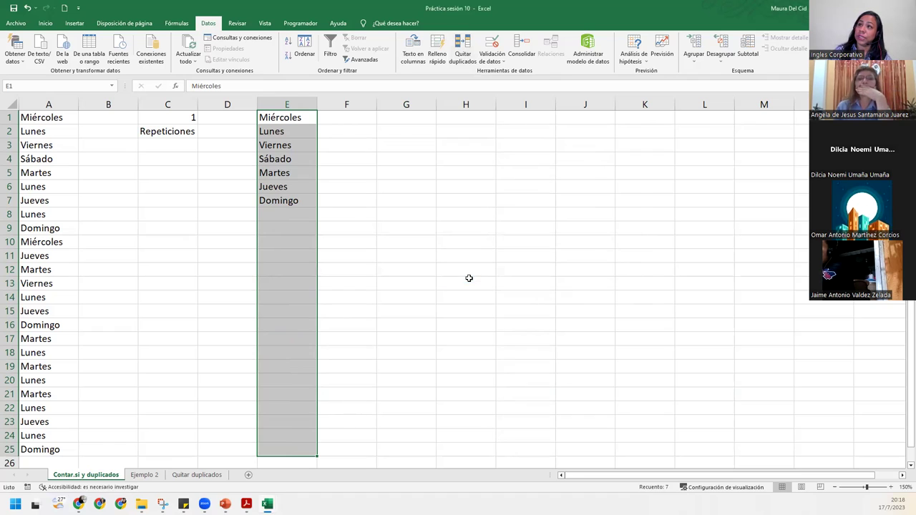
click(273, 187)
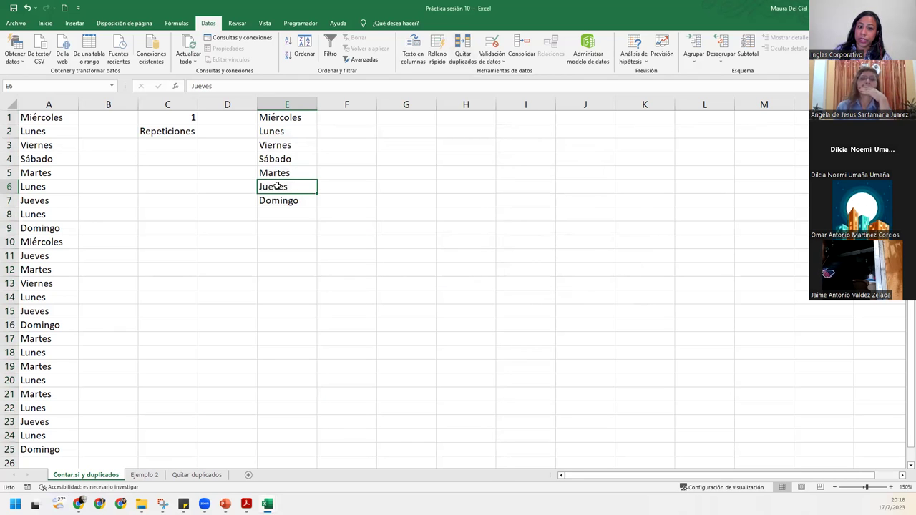
click(297, 121)
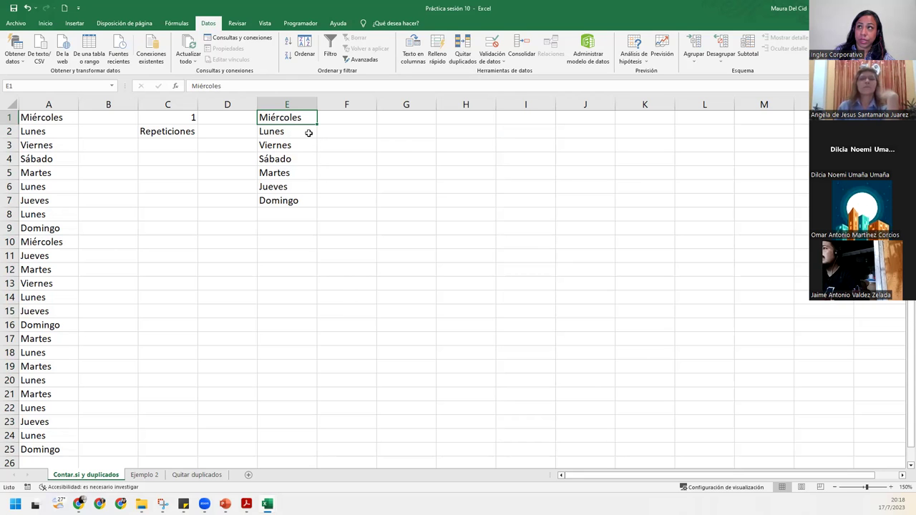
drag(297, 117, 293, 201)
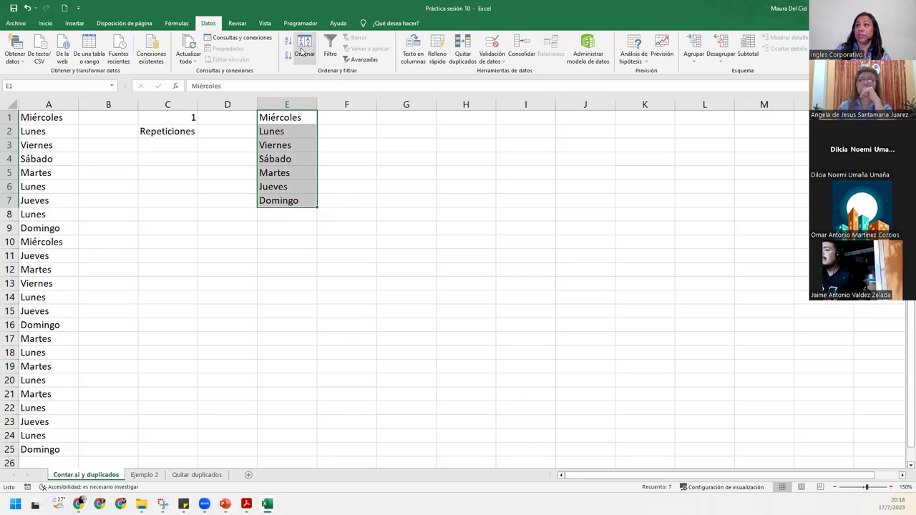
click(289, 43)
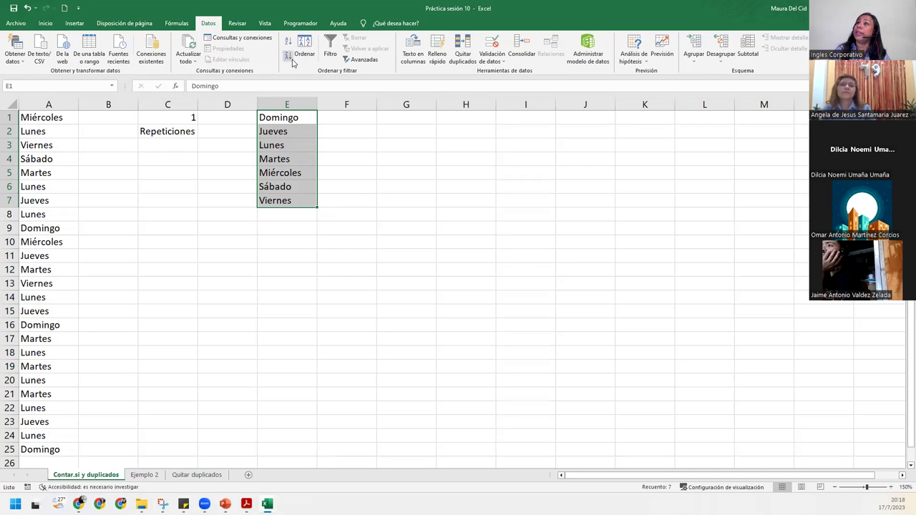
click(288, 55)
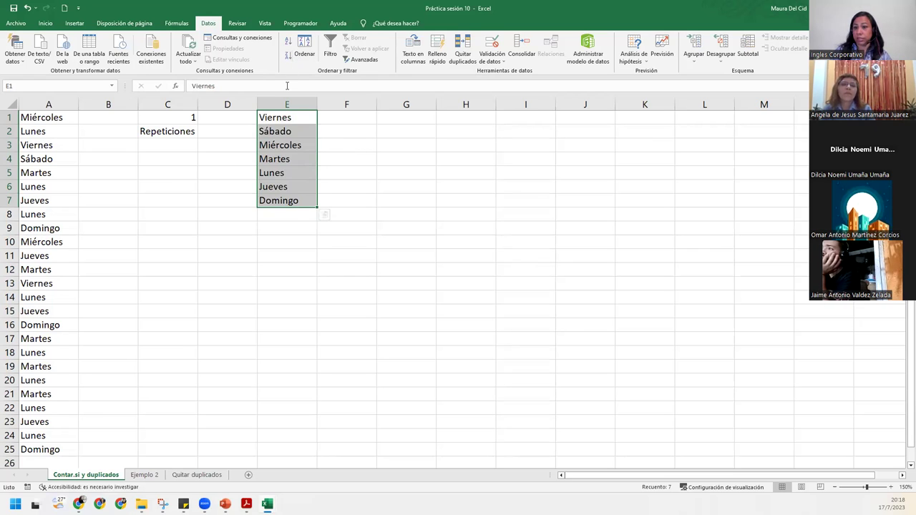
click(27, 7)
click(27, 8)
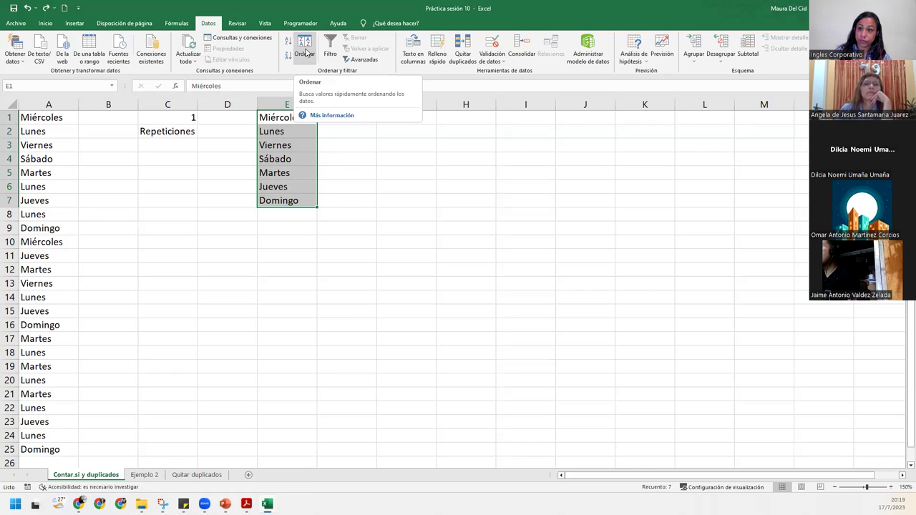
Step: Sort column E using the Domingo-to-Sábado custom list as the order
click(306, 52)
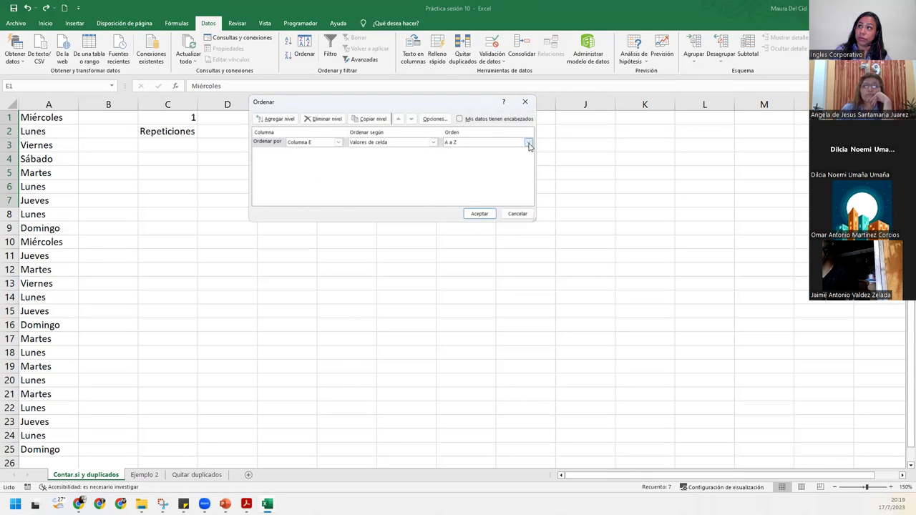
click(528, 144)
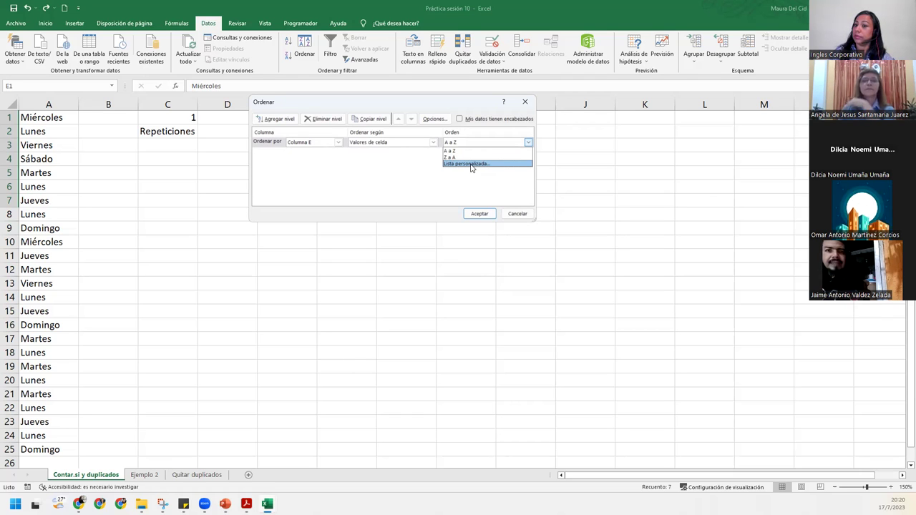
click(472, 166)
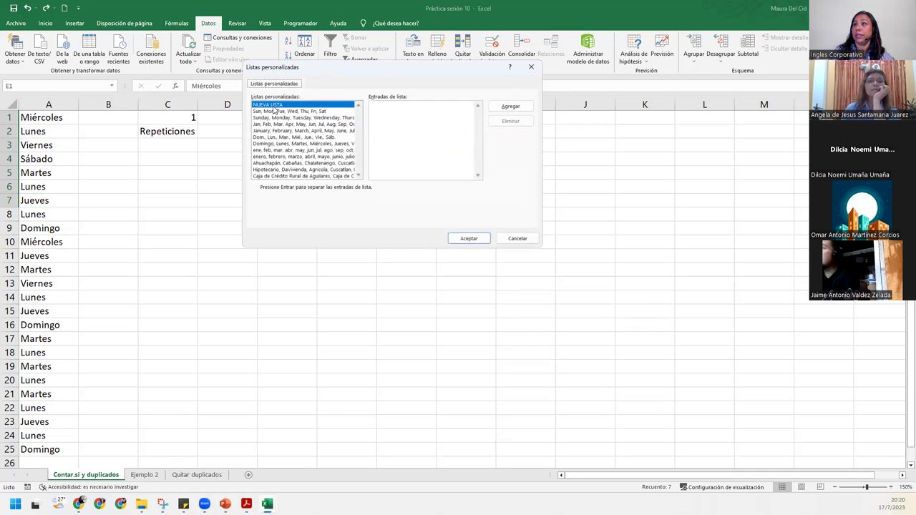
click(263, 137)
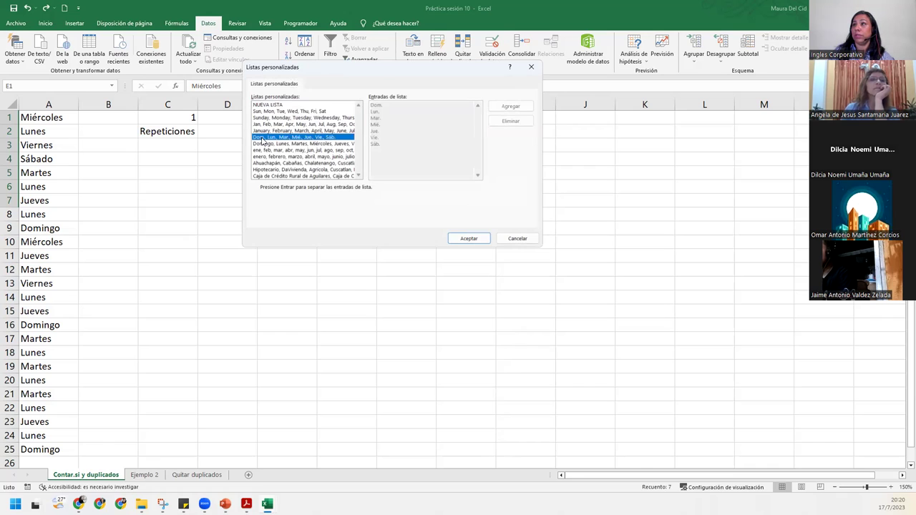
click(273, 145)
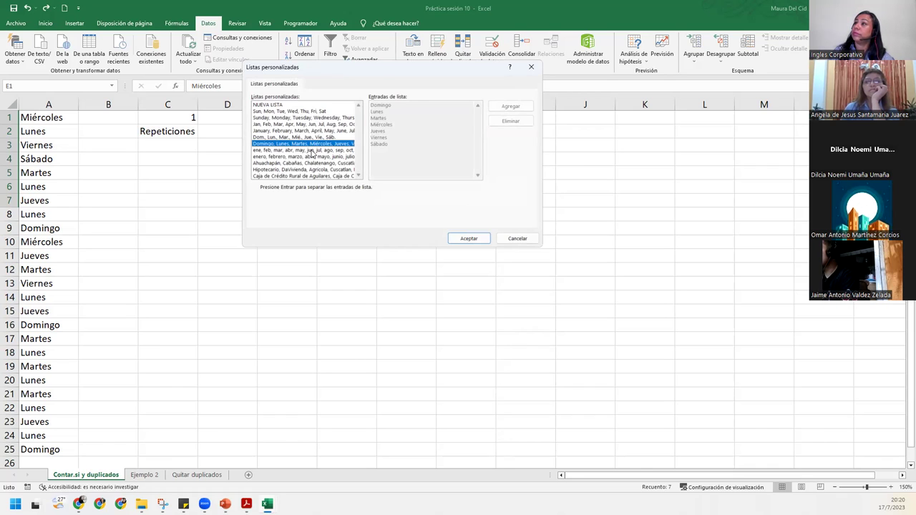
click(477, 240)
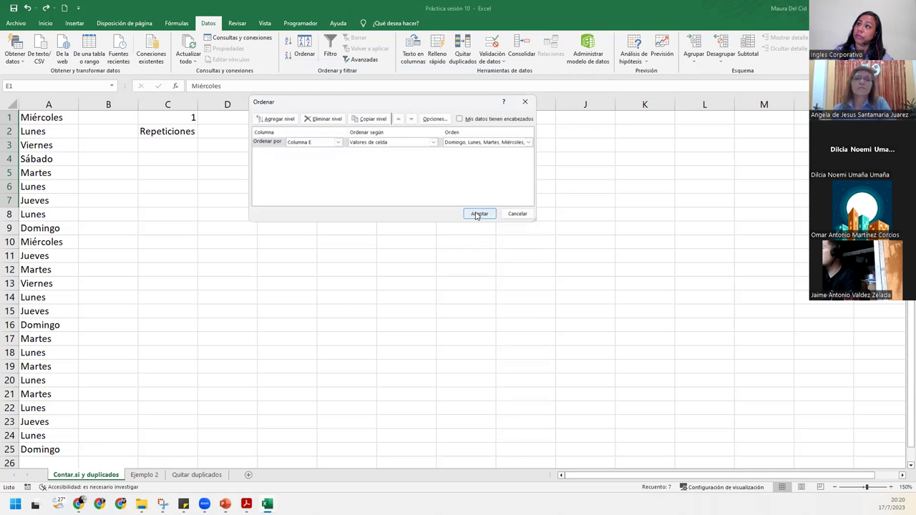
click(478, 215)
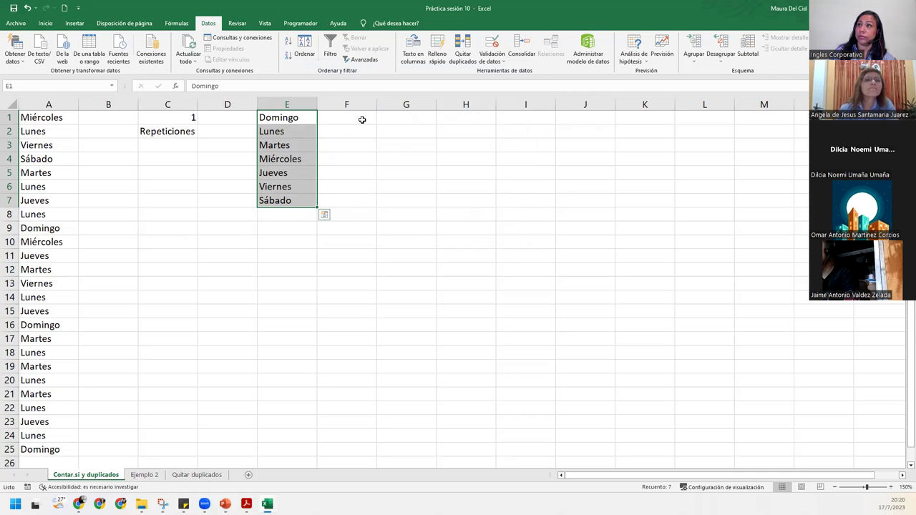
Step: Repeat the custom-list sort on column E with the full Domingo–Sábado list
click(307, 45)
click(527, 142)
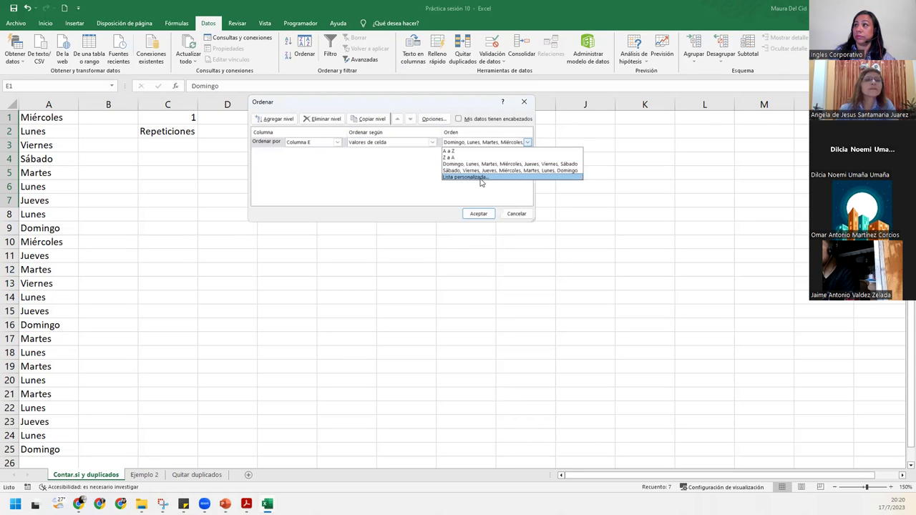
click(481, 179)
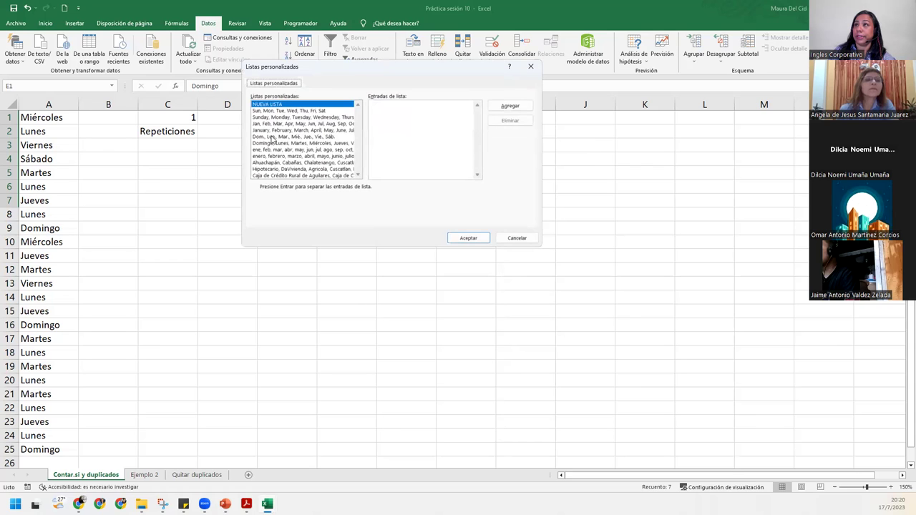
click(272, 137)
click(271, 144)
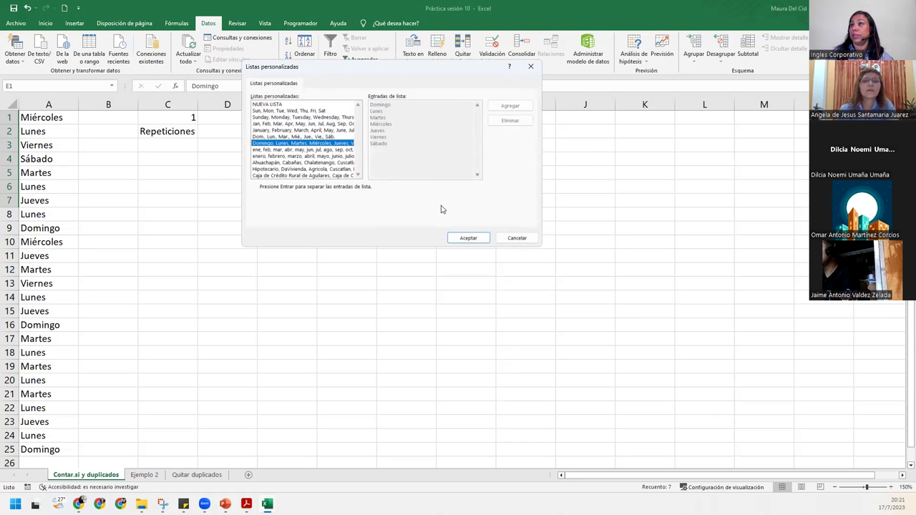
click(469, 238)
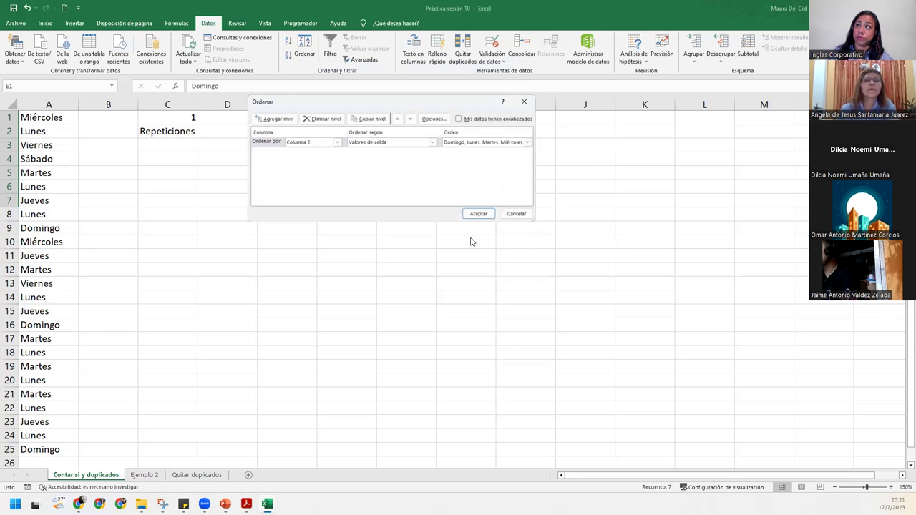
click(475, 215)
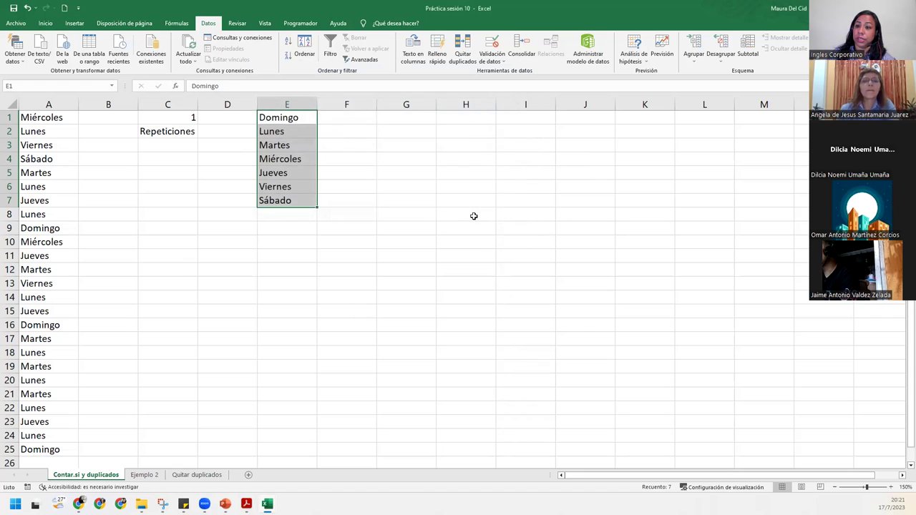
click(288, 119)
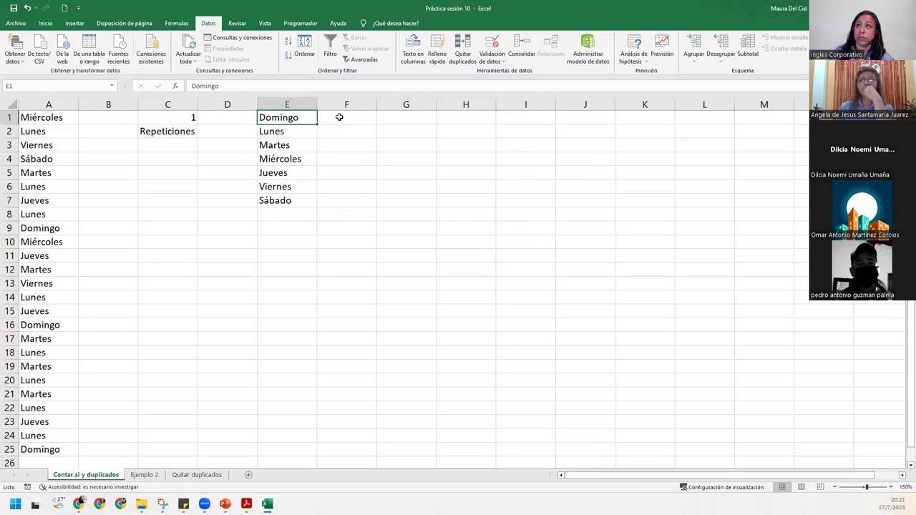
drag(307, 117, 307, 197)
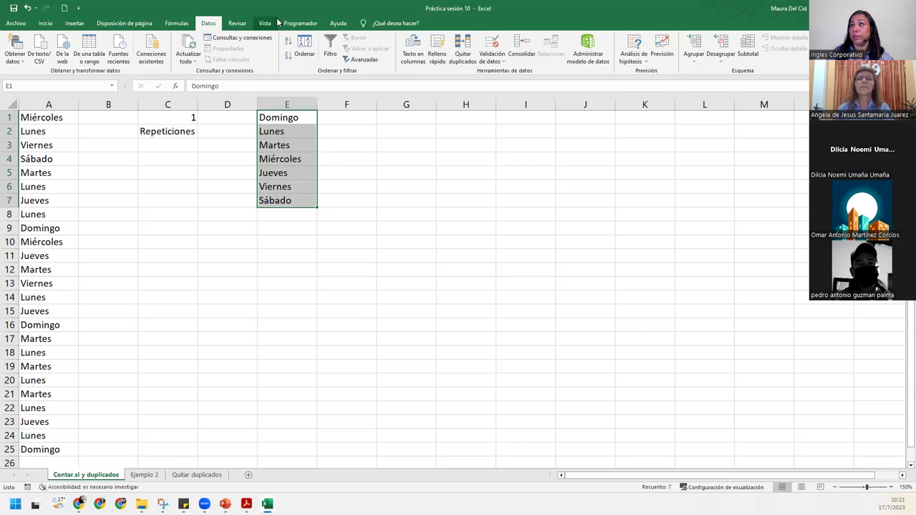
click(305, 45)
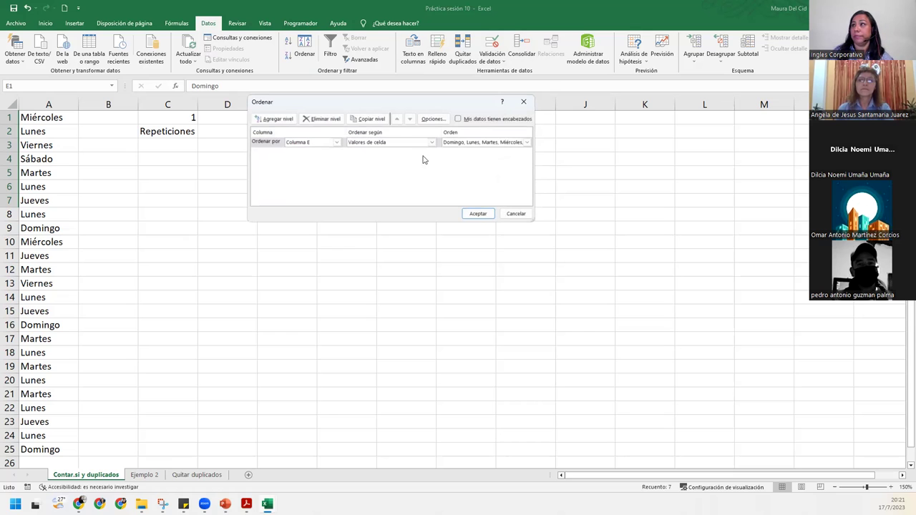
click(527, 143)
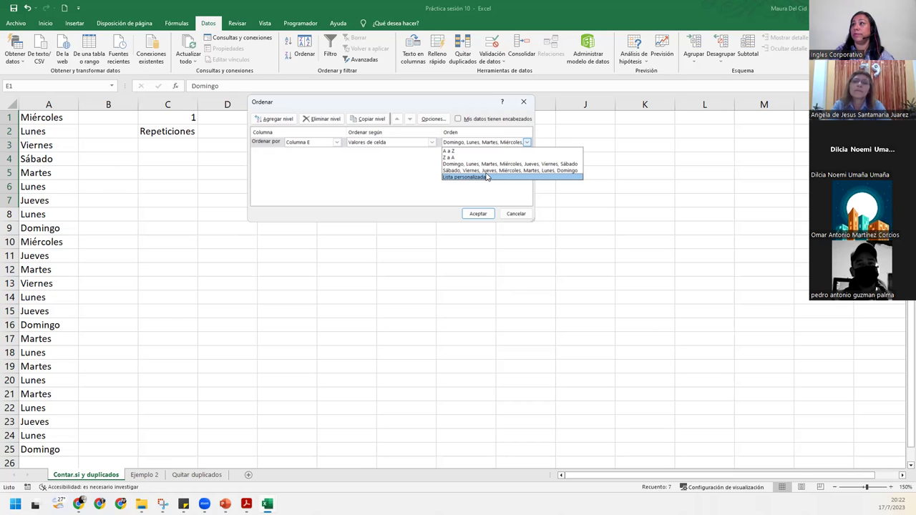
click(487, 177)
click(279, 144)
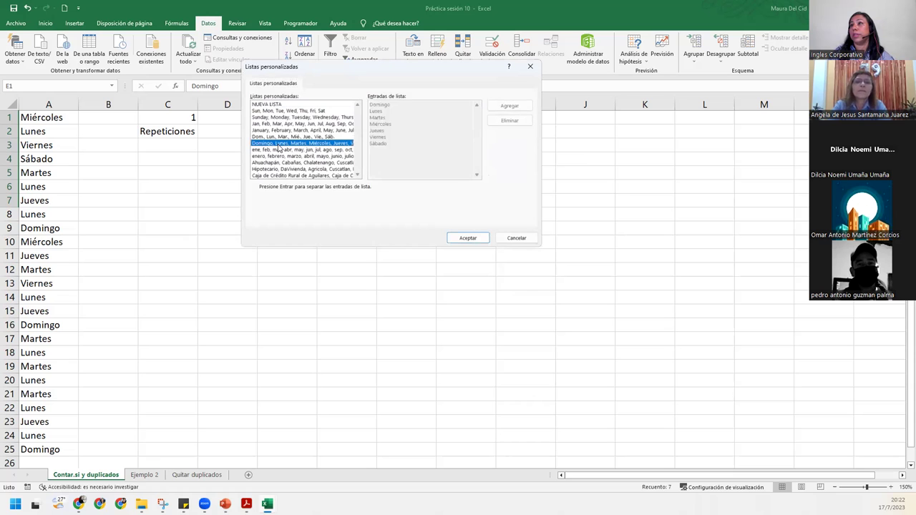
click(468, 238)
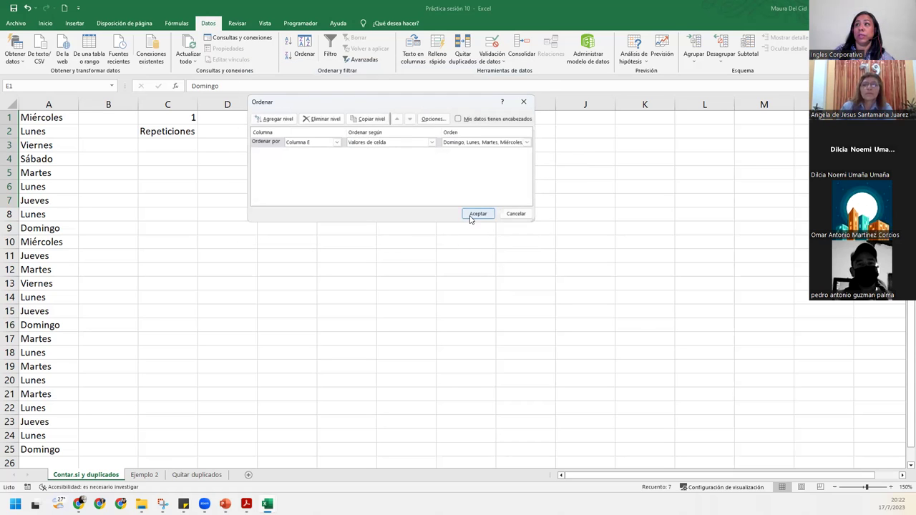
click(469, 214)
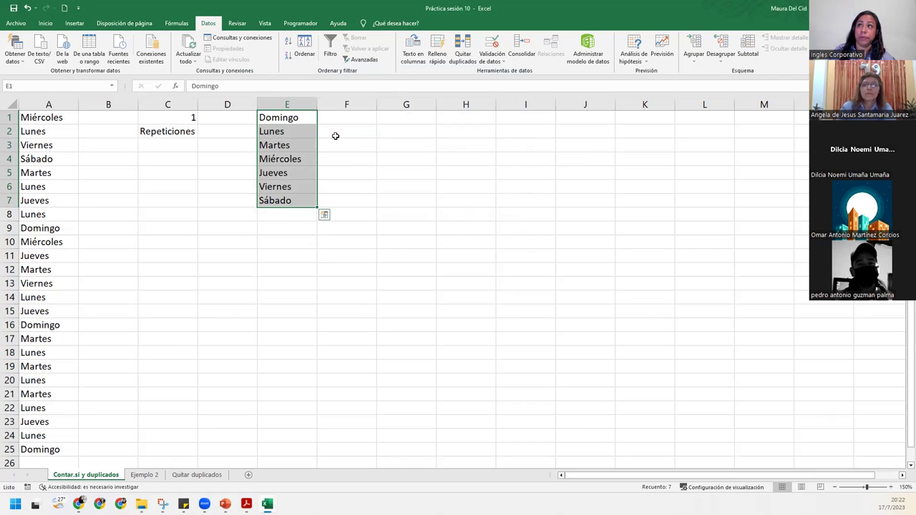
Step: Enter =CONTAR.SI(A:A;E1) in F1 to count Domingo, giving 3
click(345, 128)
click(349, 117)
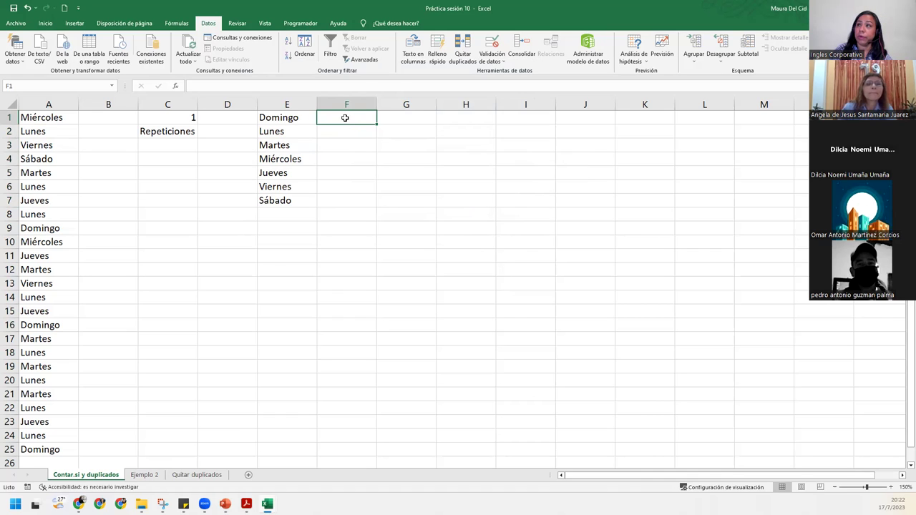
click(61, 99)
click(372, 113)
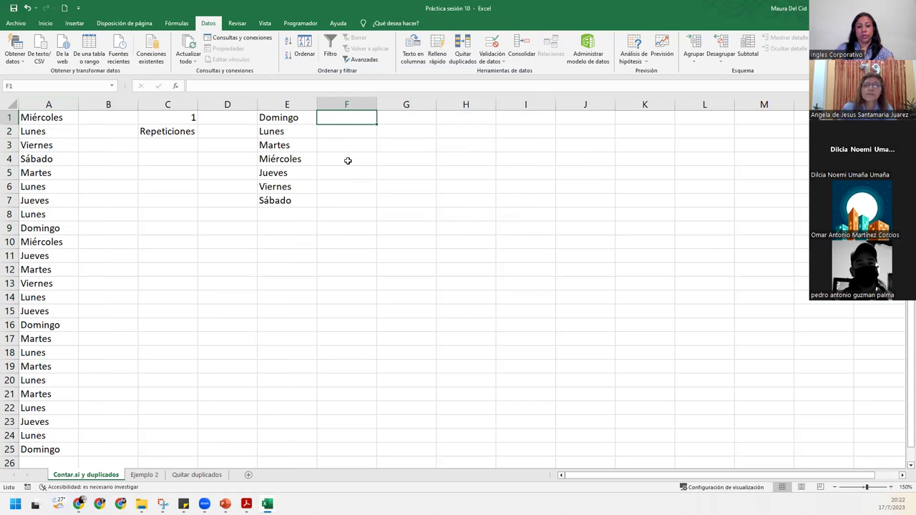
text(=con)
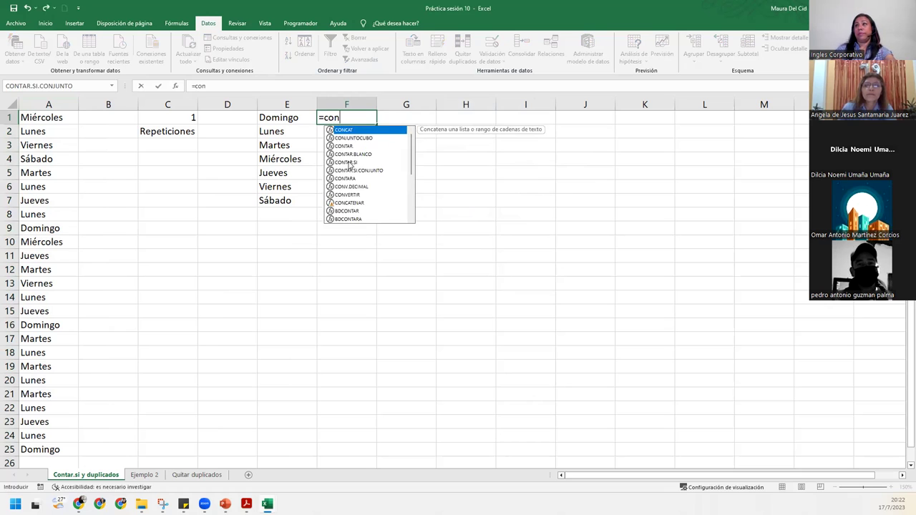
text(tar)
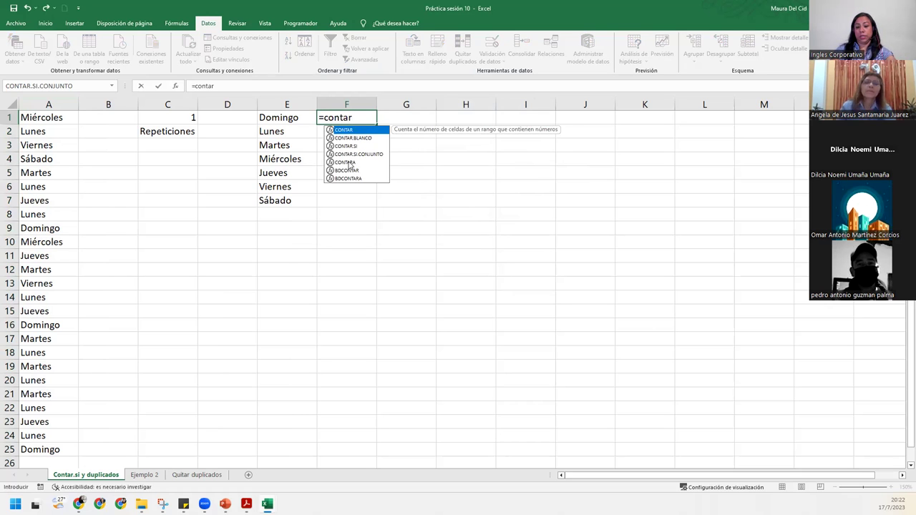
text(.si)
key(Tab)
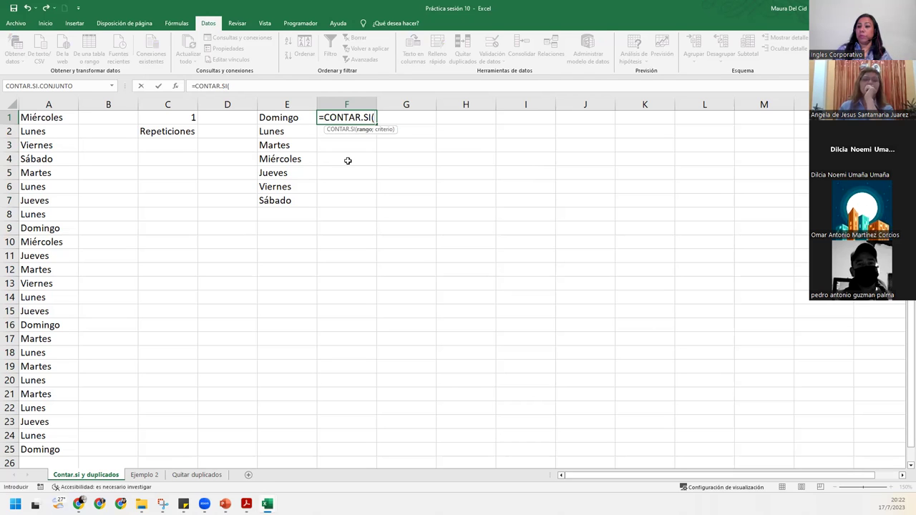
click(32, 104)
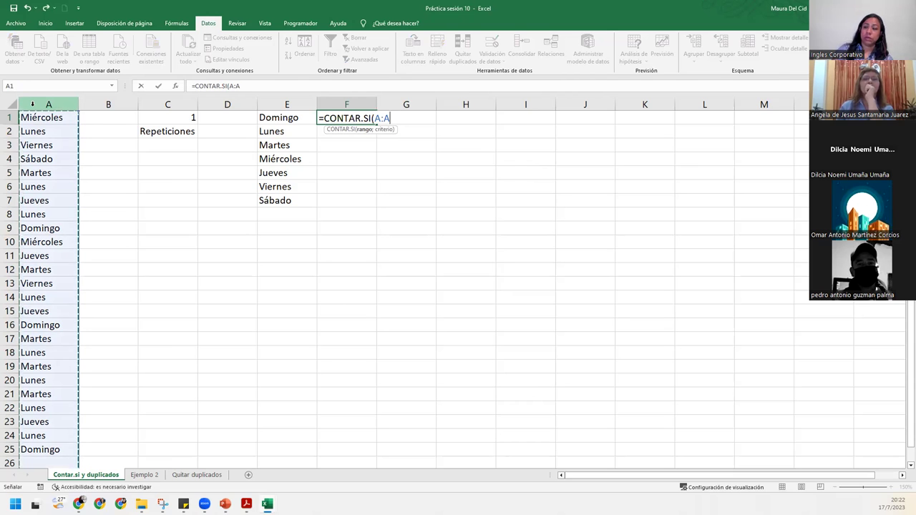
text(;)
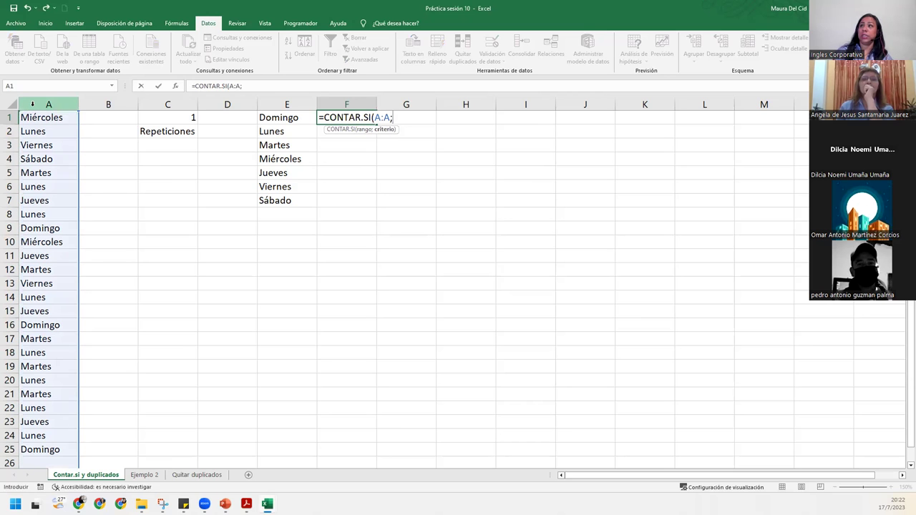
click(297, 120)
text())
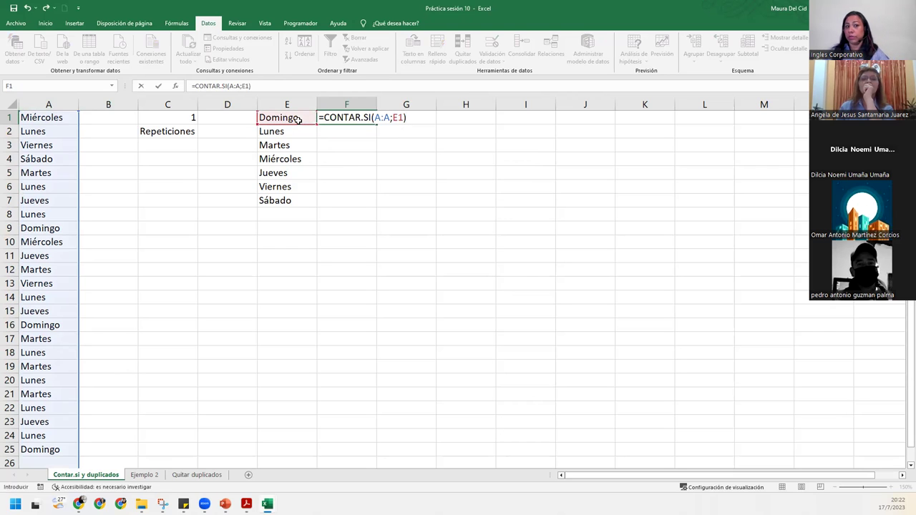
click(436, 120)
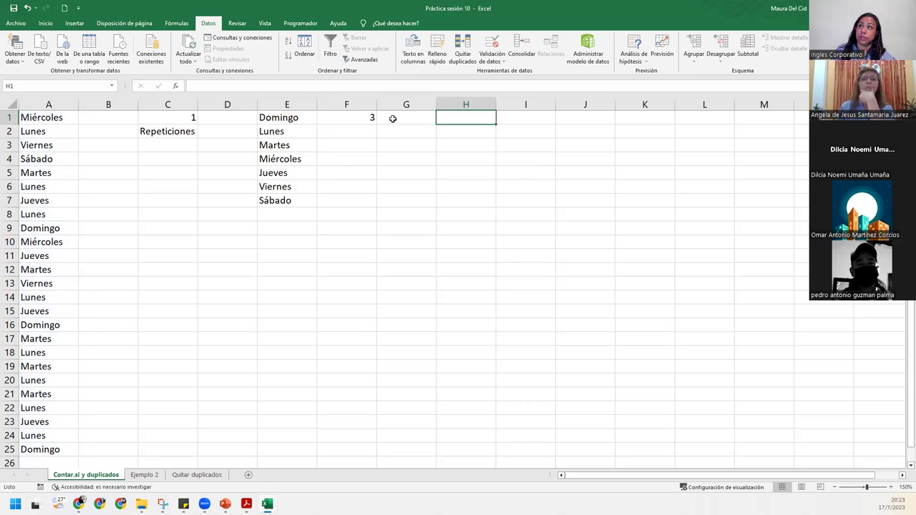
Step: Replace A:A in F1's formula with the absolute range $A$1:$A$25
click(353, 120)
double_click(354, 120)
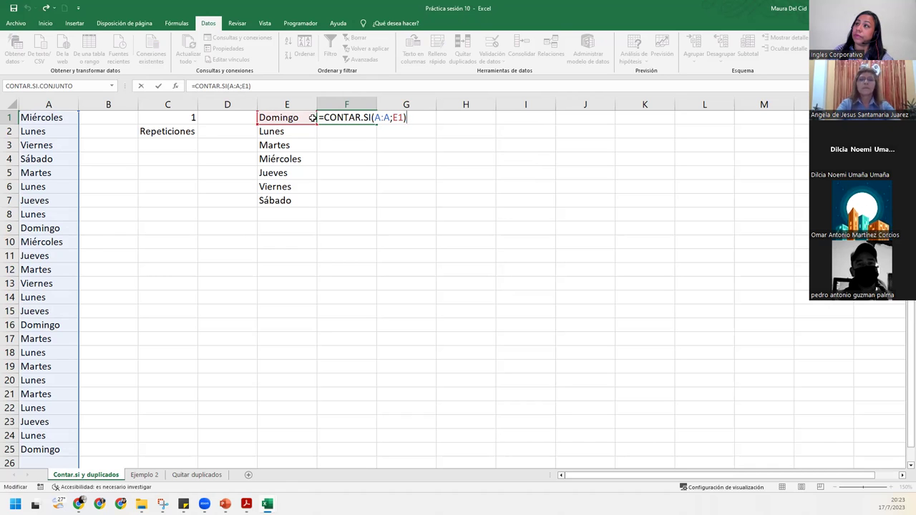
click(376, 118)
click(363, 130)
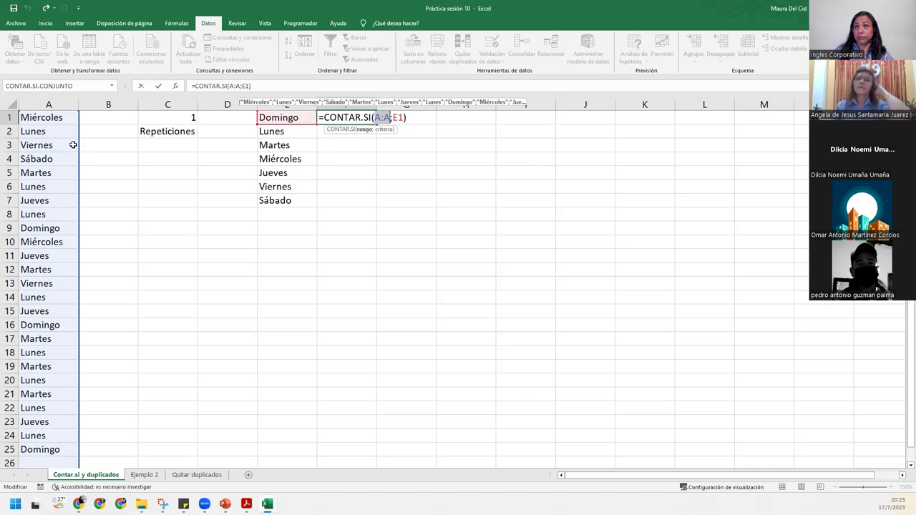
drag(55, 117, 52, 457)
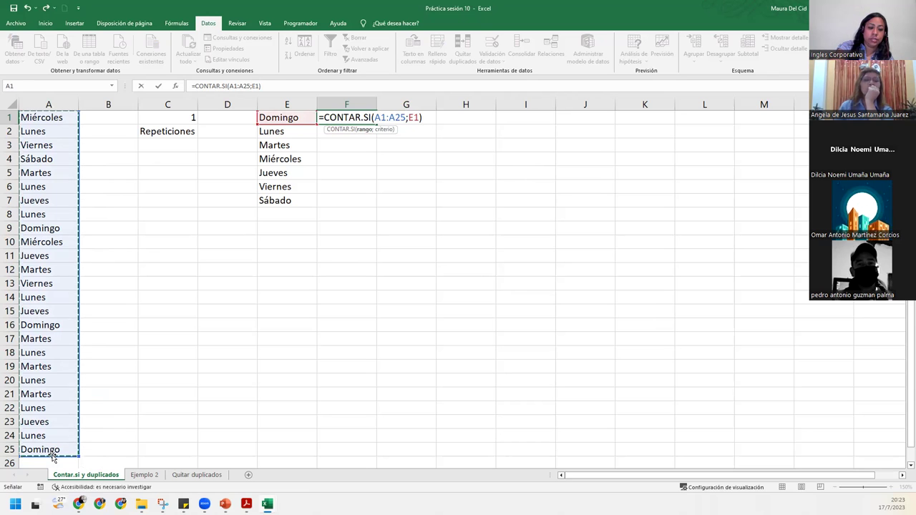
key(F4)
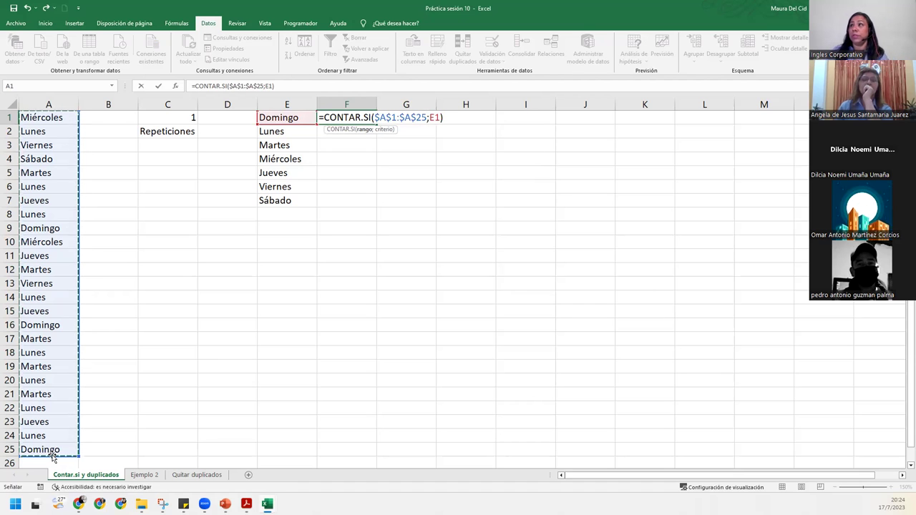
key(Return)
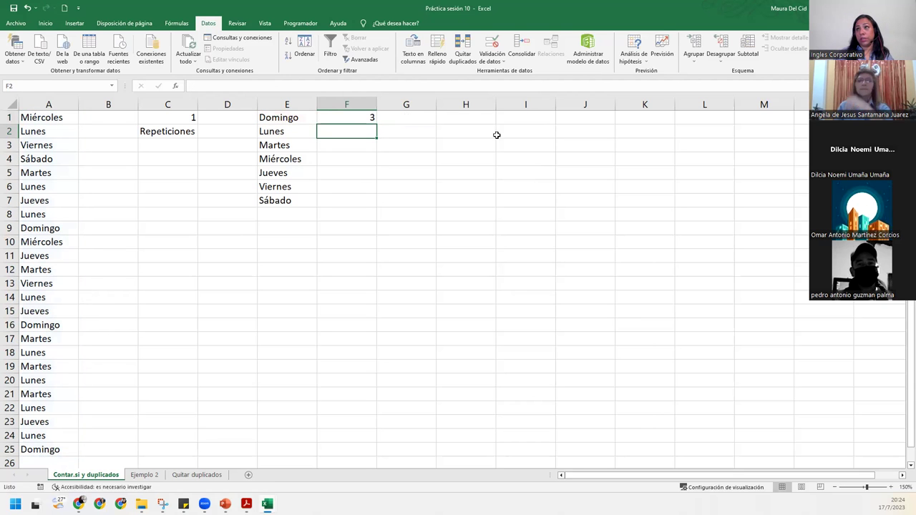
Step: Fill the CONTAR.SI count formula from F1 down to F7
click(355, 118)
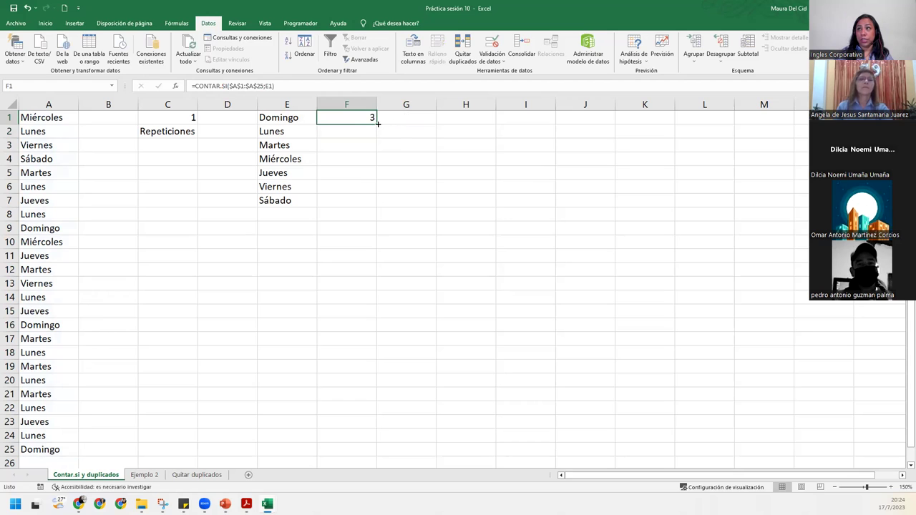
drag(378, 124, 347, 204)
click(348, 198)
mouse_move(162, 503)
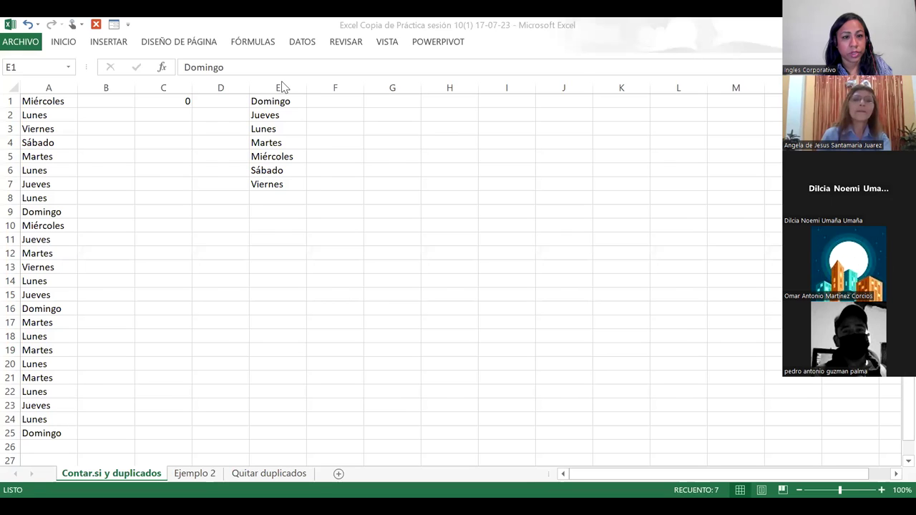
Step: Select E1:E7 and choose a custom-list sort order in the Ordenar dialog
key(ctrl+shift+Down)
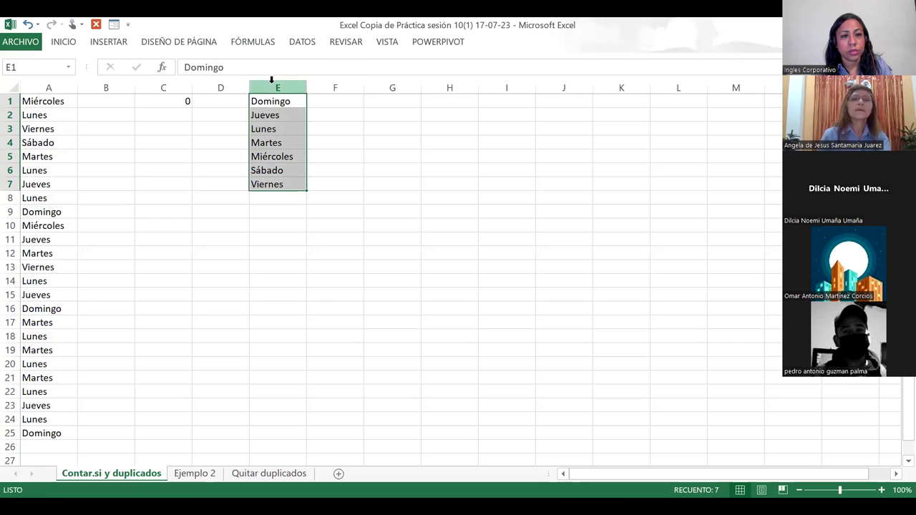
click(302, 42)
click(318, 84)
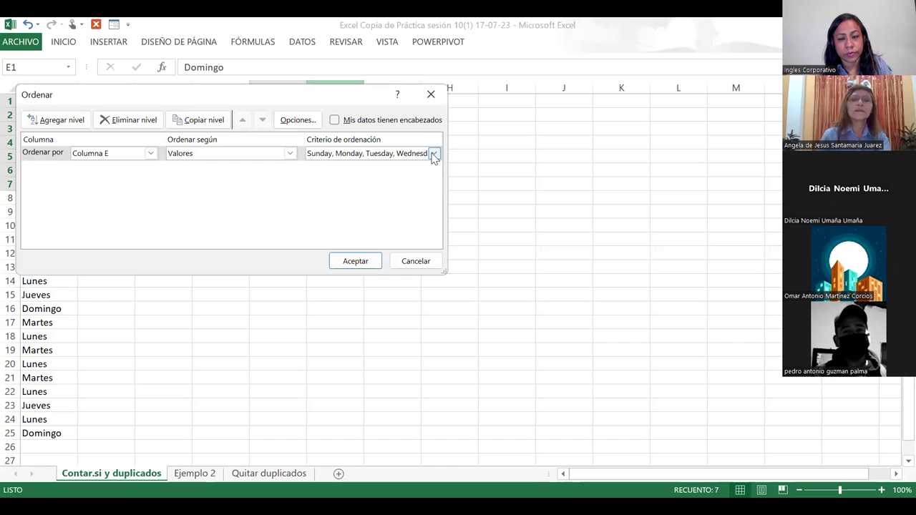
click(433, 154)
click(362, 206)
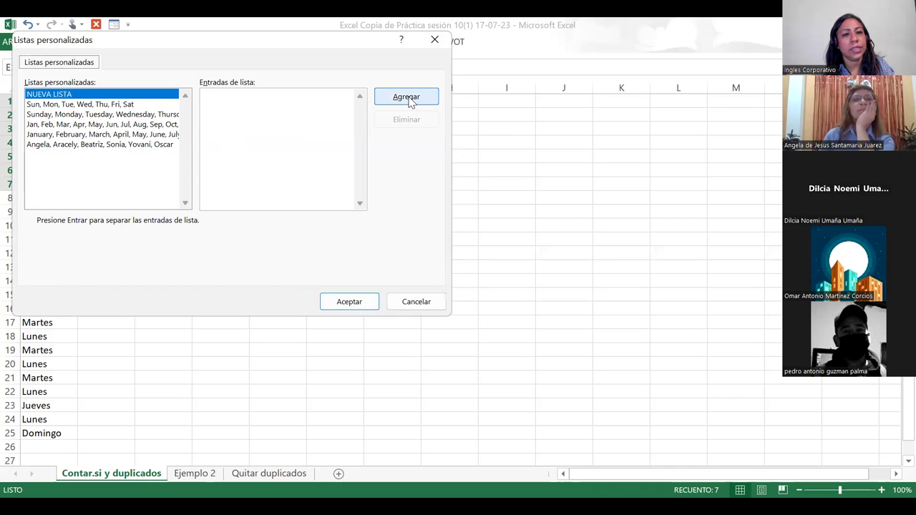
Step: Type Domingo, Lunes, Martes, Miercoles, Jueves, Viernes, Sabado as a new custom list and add it
click(275, 112)
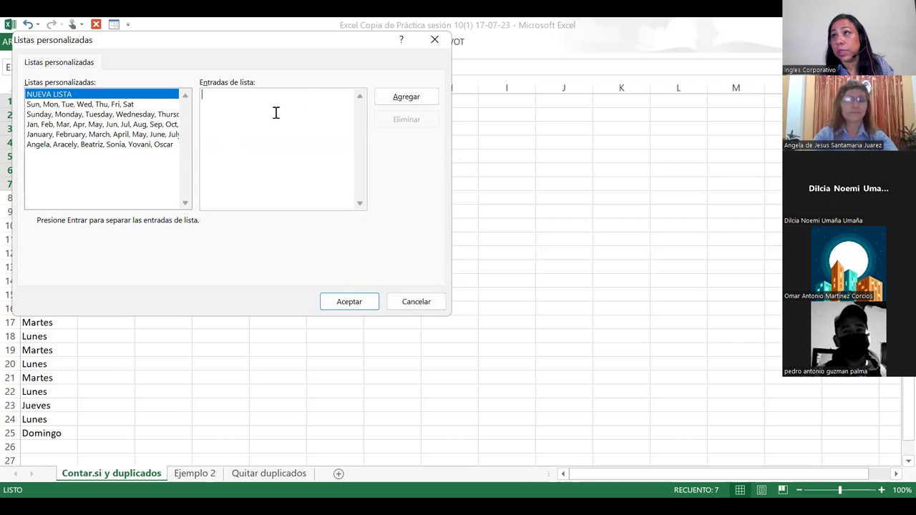
text(Domingo)
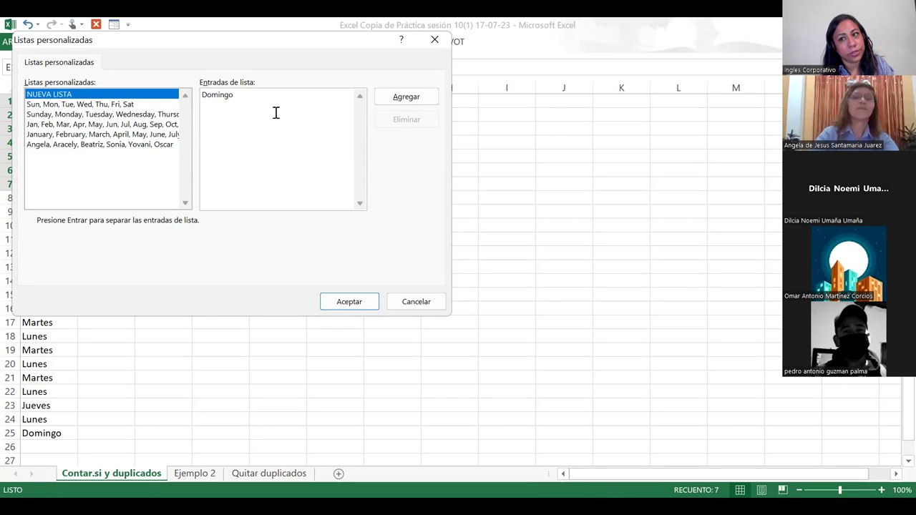
text(,)
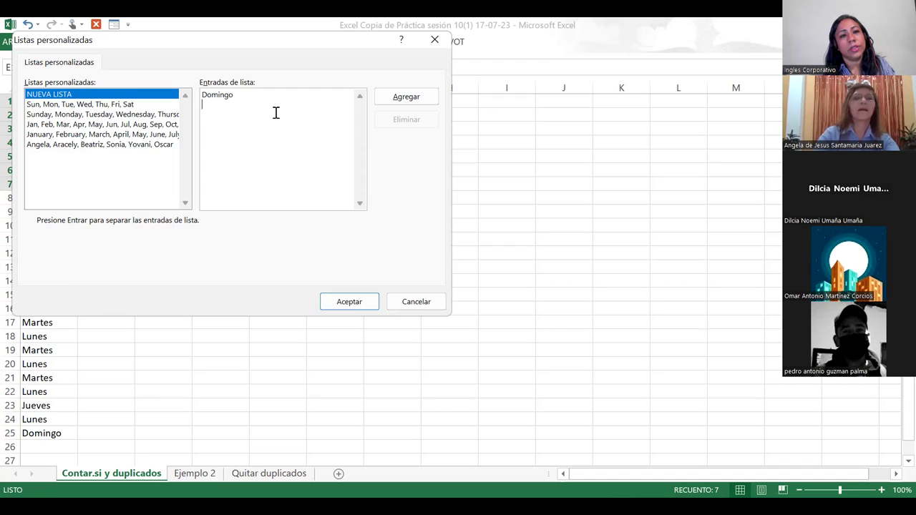
key(Return)
text(Lu)
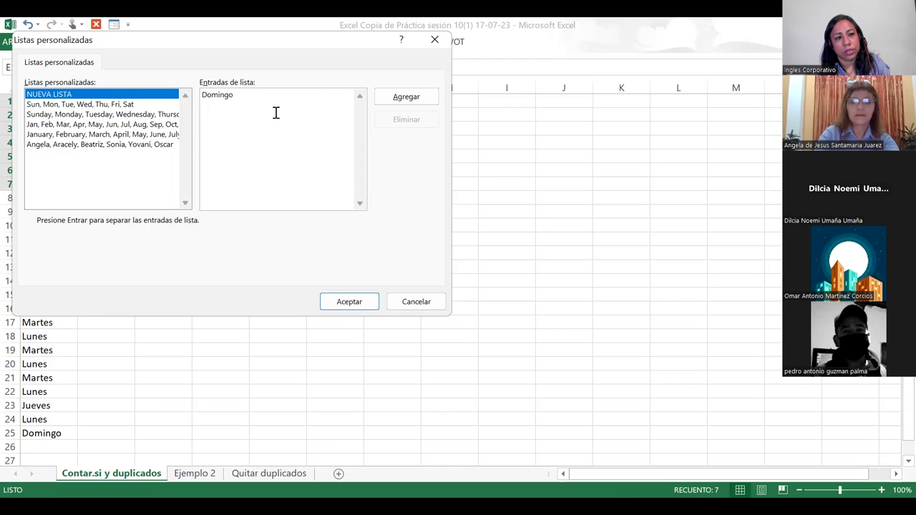
text(nes)
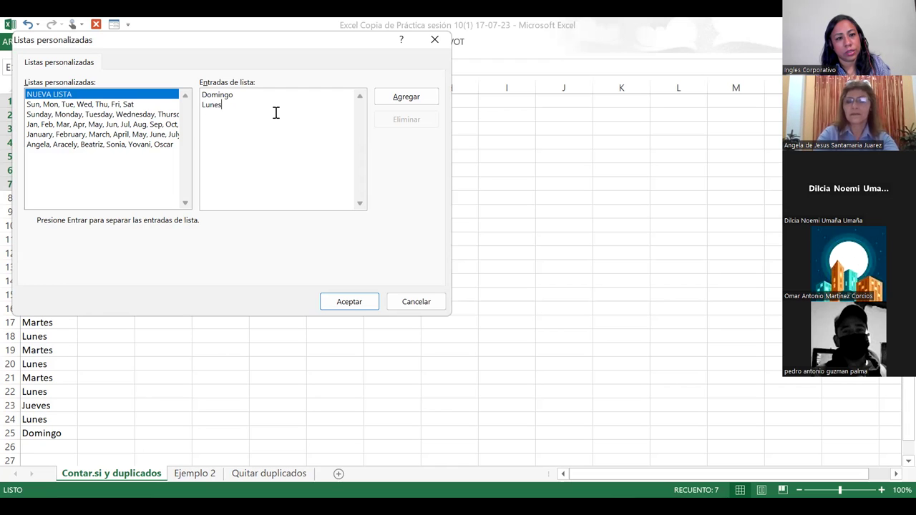
key(Return)
text(Martes)
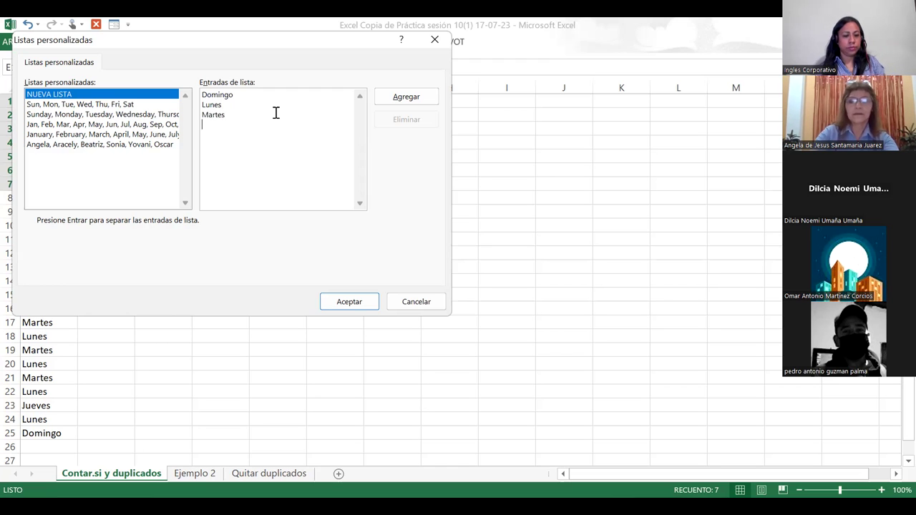
key(Return)
text(Miercoles)
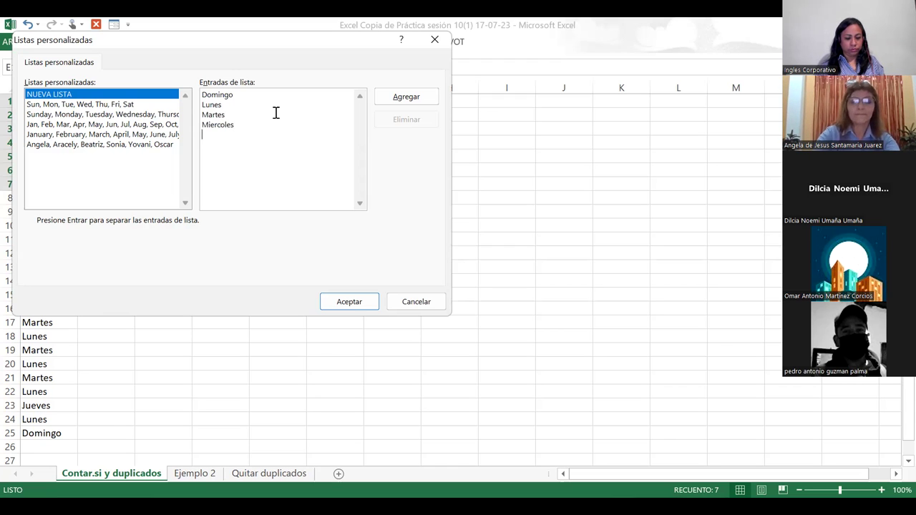
text(ueves)
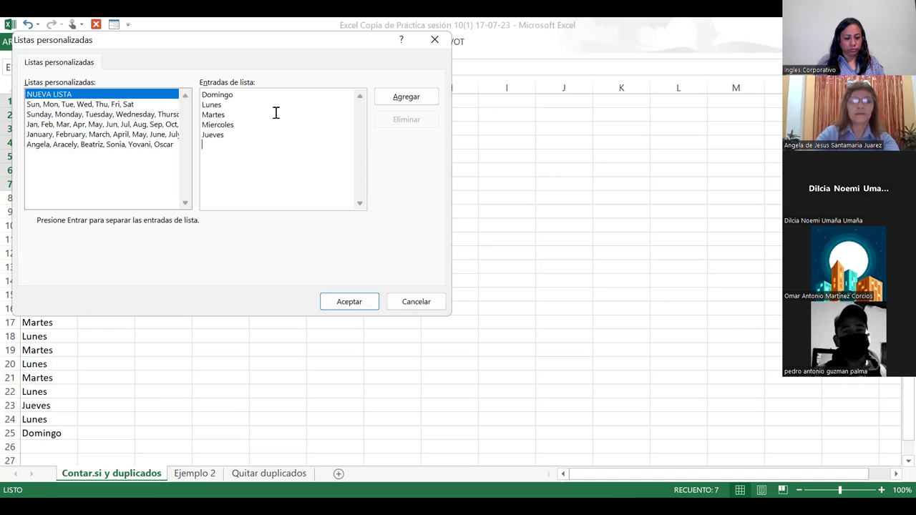
text(iernes)
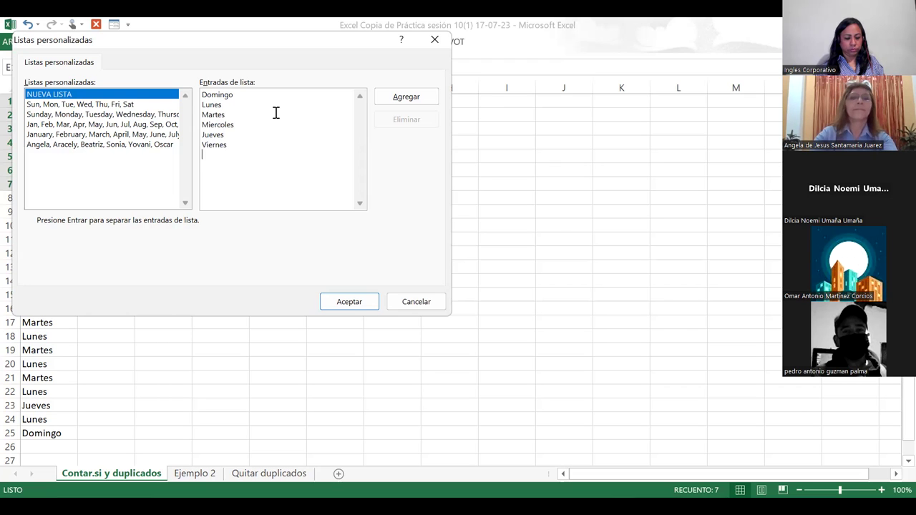
text(do)
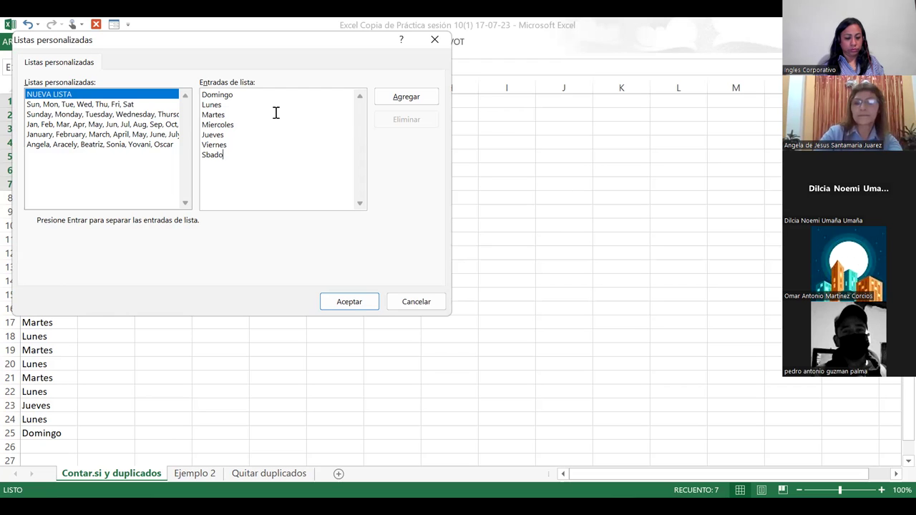
text(a)
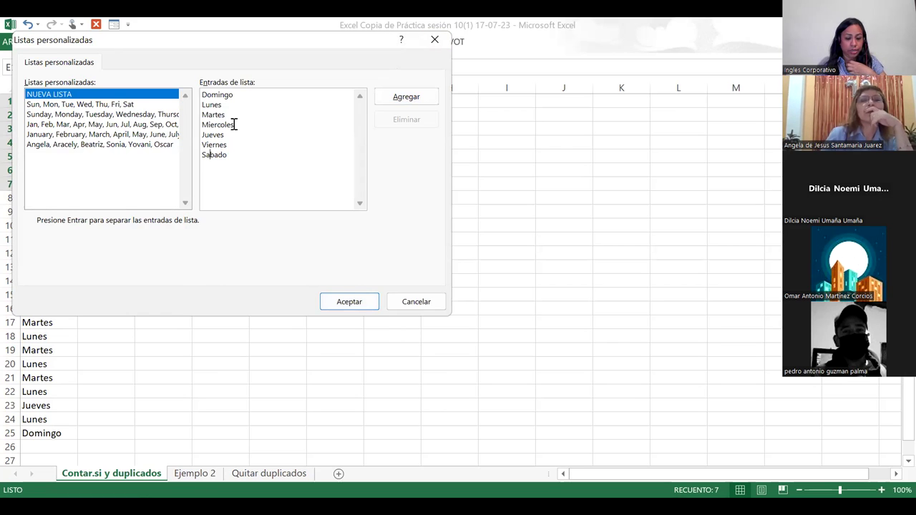
click(410, 100)
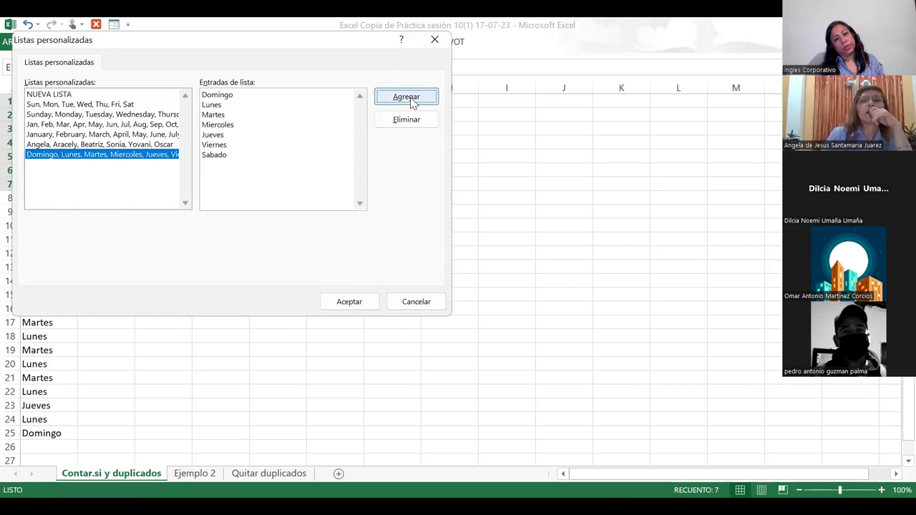
Step: Sort E1:E7 by the new Domingo–Sabado list, with counts 3, 8, 5, 2, 4, 2, 1 in F1:F7
click(356, 305)
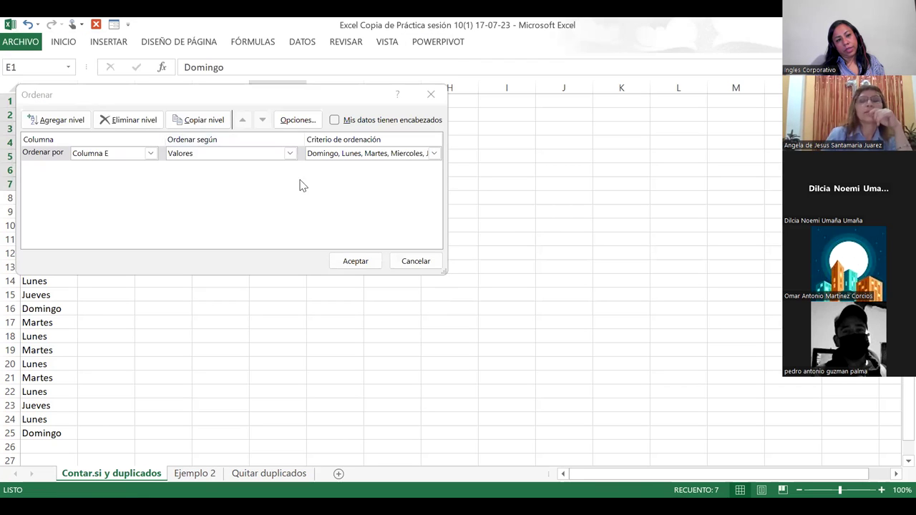
click(435, 155)
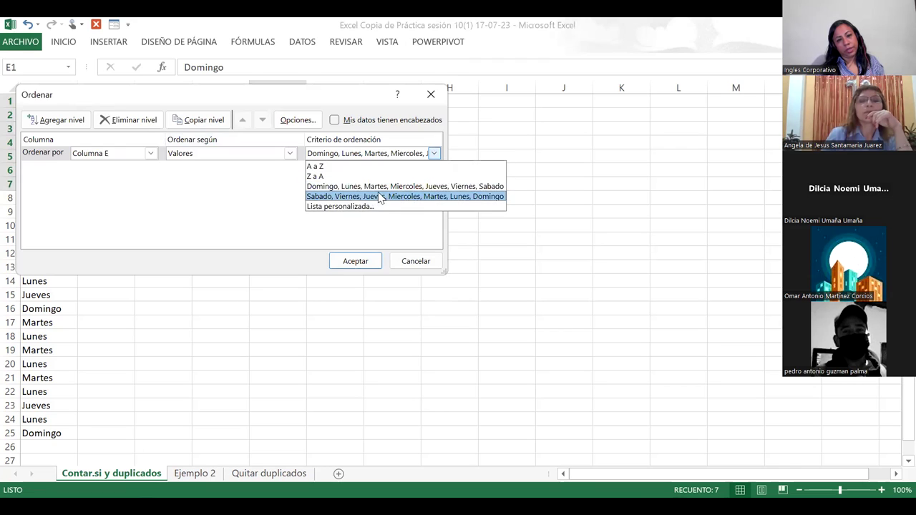
click(355, 263)
click(355, 262)
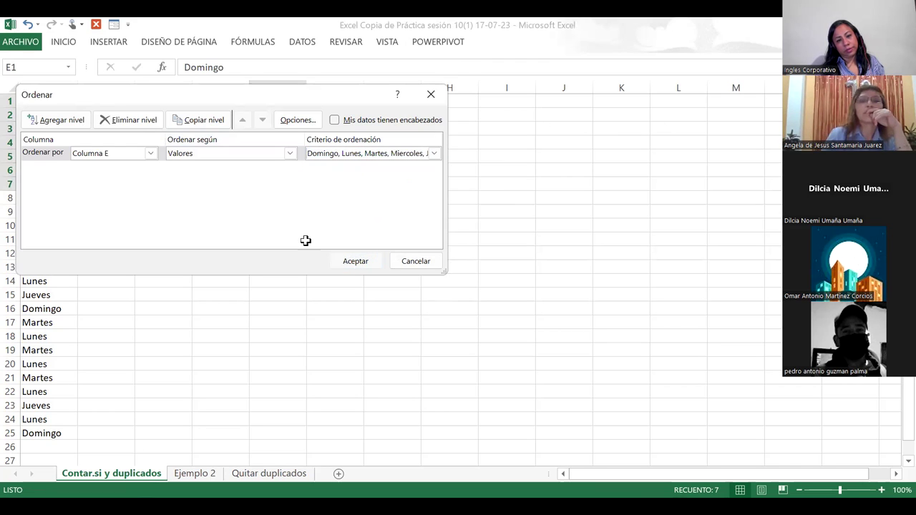
click(274, 158)
click(293, 101)
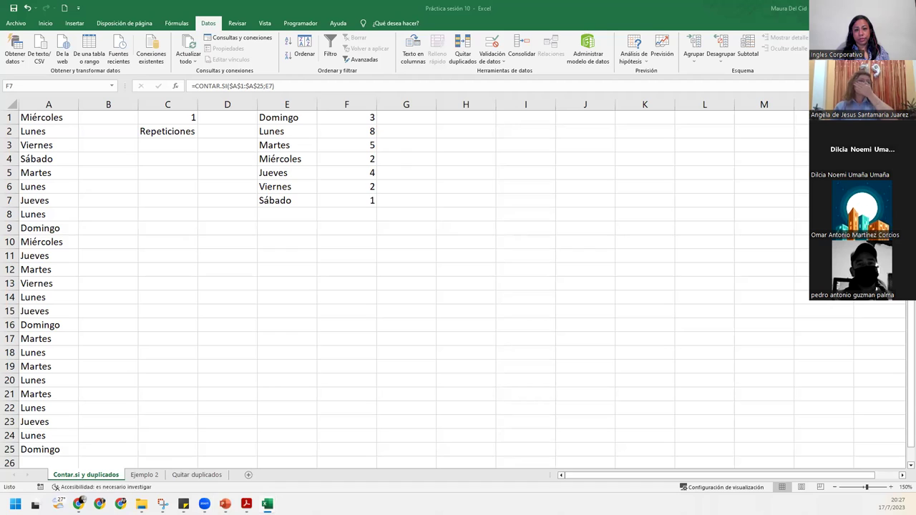
Step: Inspect the F7 and F1 formulas, confirming F1 holds =CONTAR.SI($A$1:$A$25;E1) returning 3
key(F2)
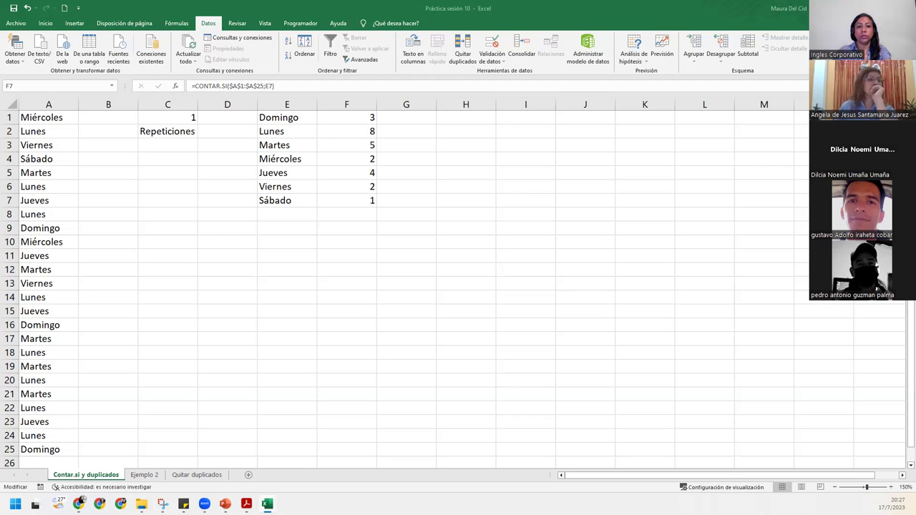
key(Escape)
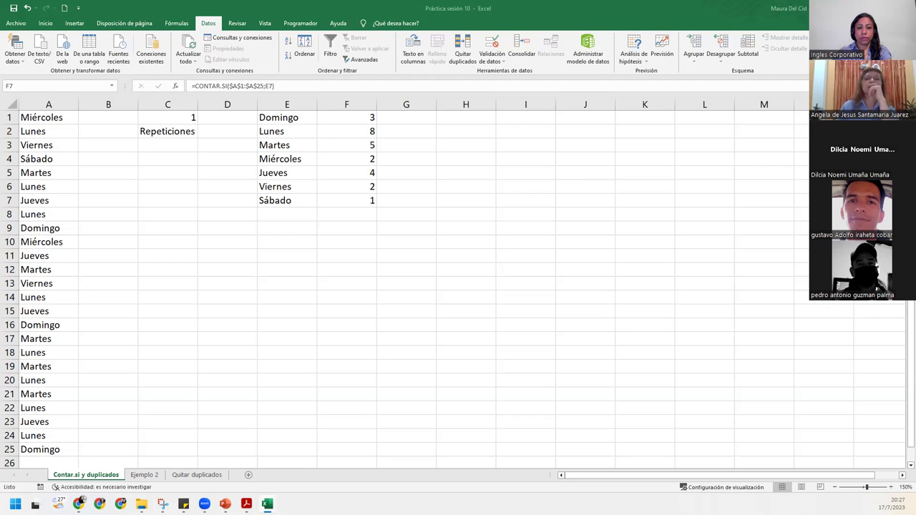
click(367, 119)
double_click(368, 119)
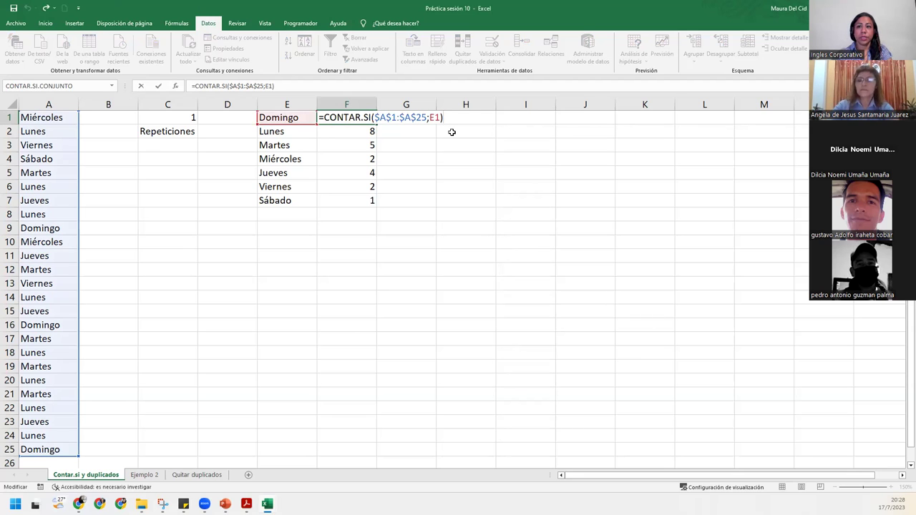
key(Return)
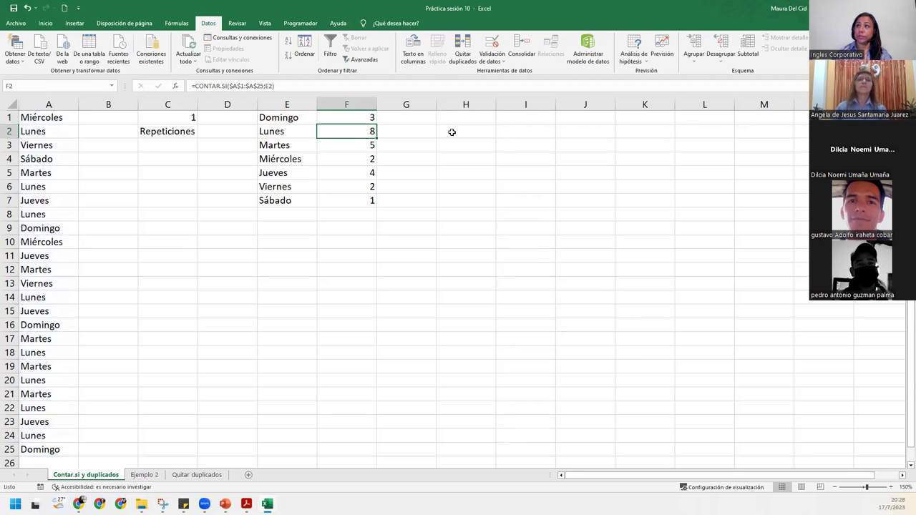
Step: On the Ejemplo 2 sheet, copy the patient names in A3:A15
click(144, 474)
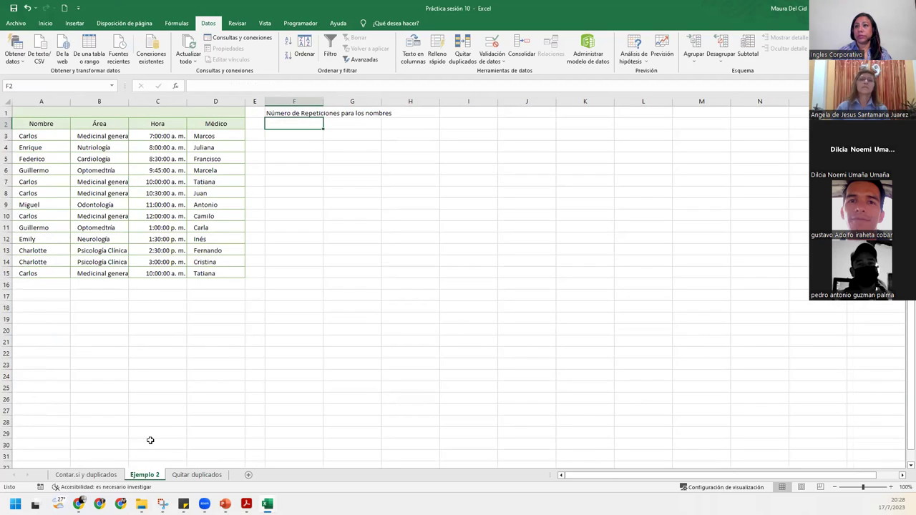
click(75, 134)
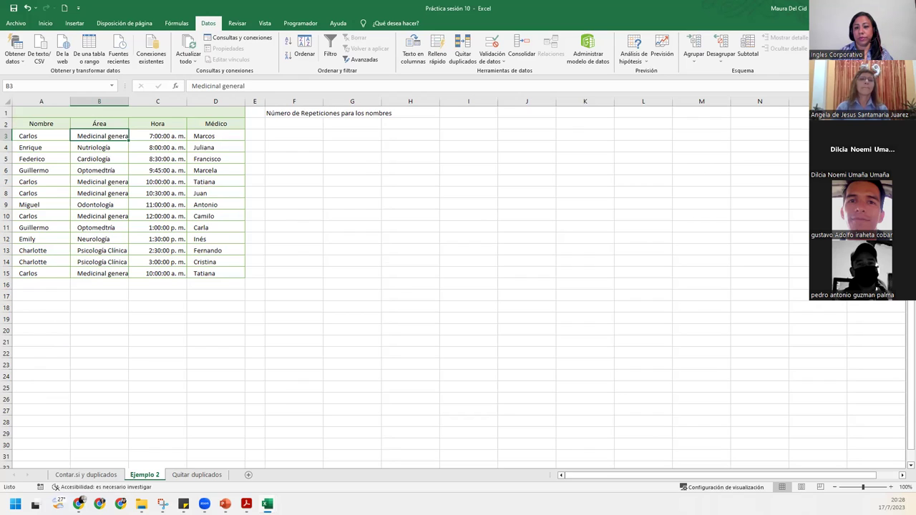
click(311, 124)
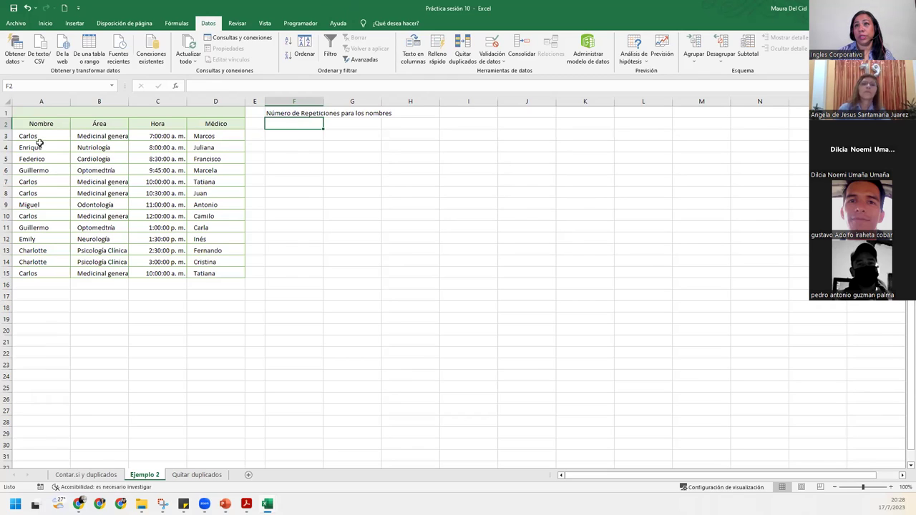
drag(40, 139, 54, 274)
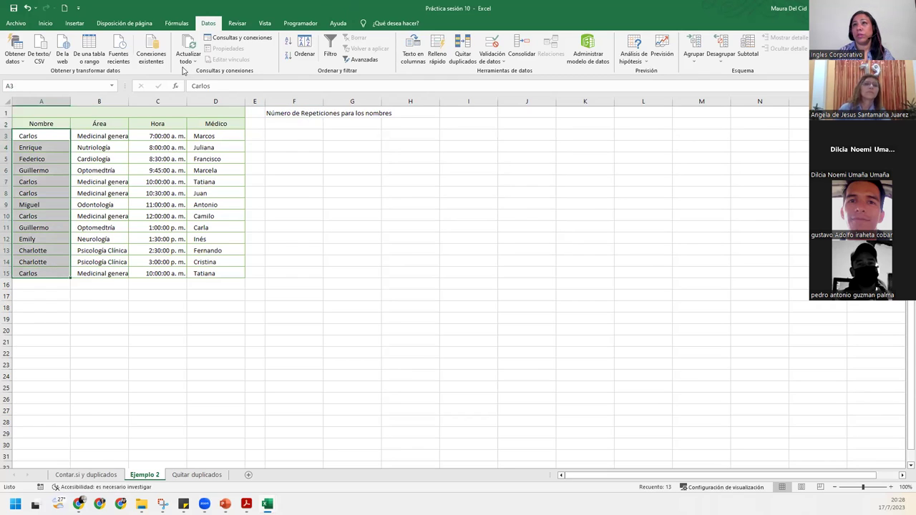
click(45, 23)
click(43, 49)
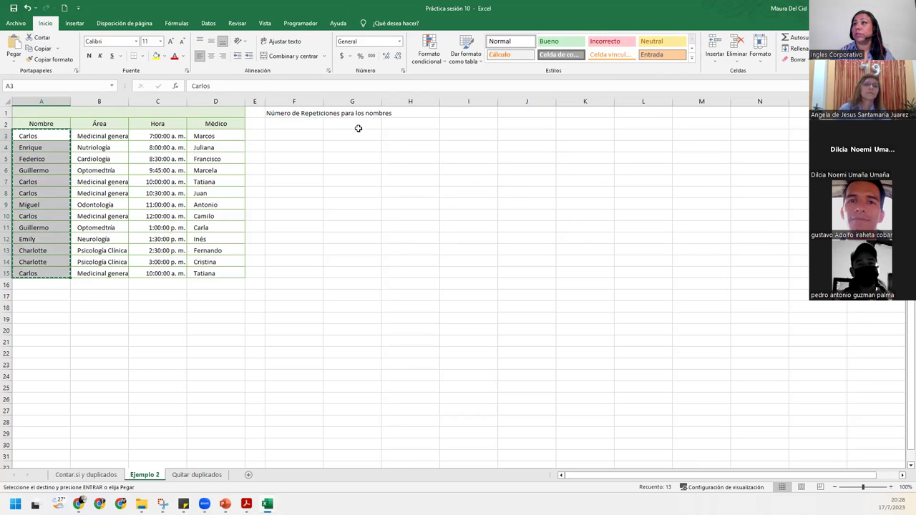
Step: Recopy A3:A15, paste the names into F2:F14, and clear the copy border
click(319, 128)
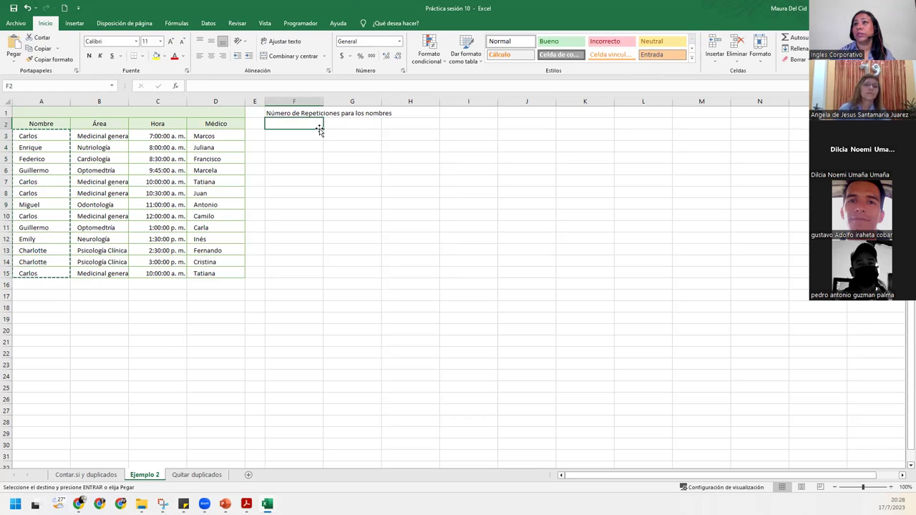
click(41, 60)
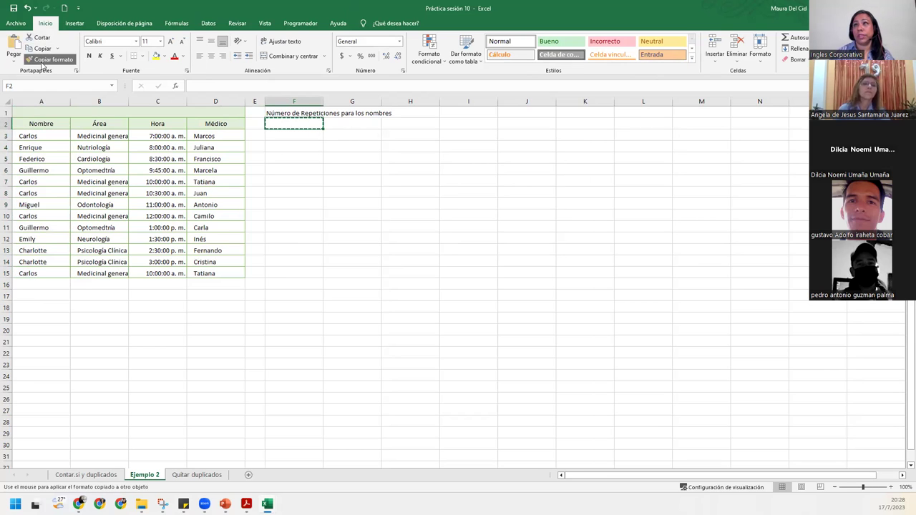
drag(42, 136, 54, 274)
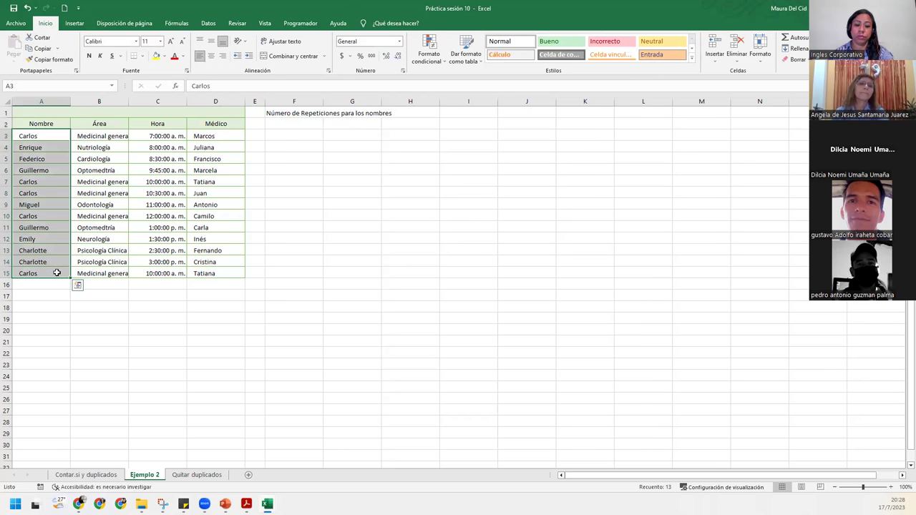
key(ctrl+c)
click(293, 123)
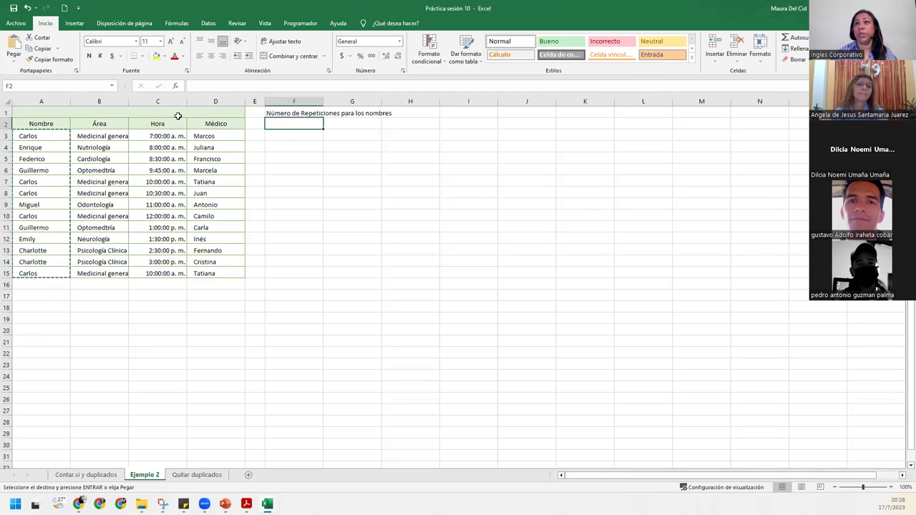
click(16, 48)
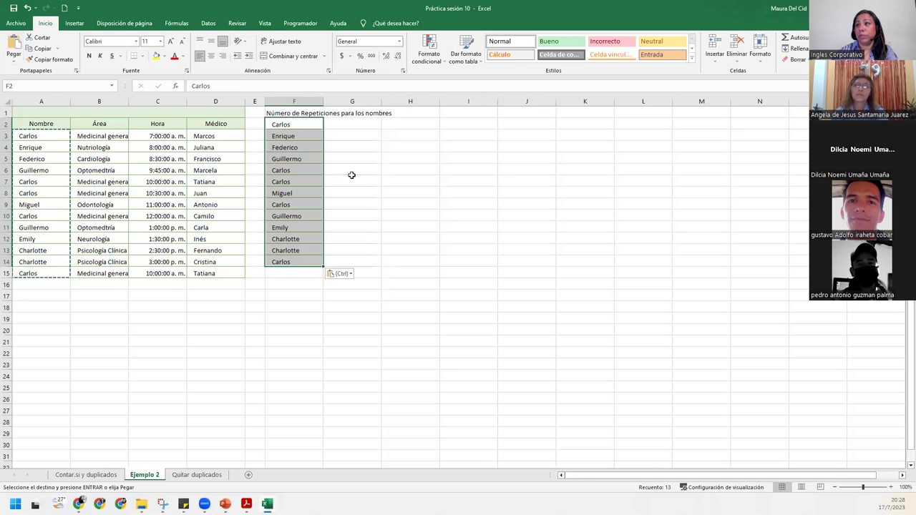
key(Escape)
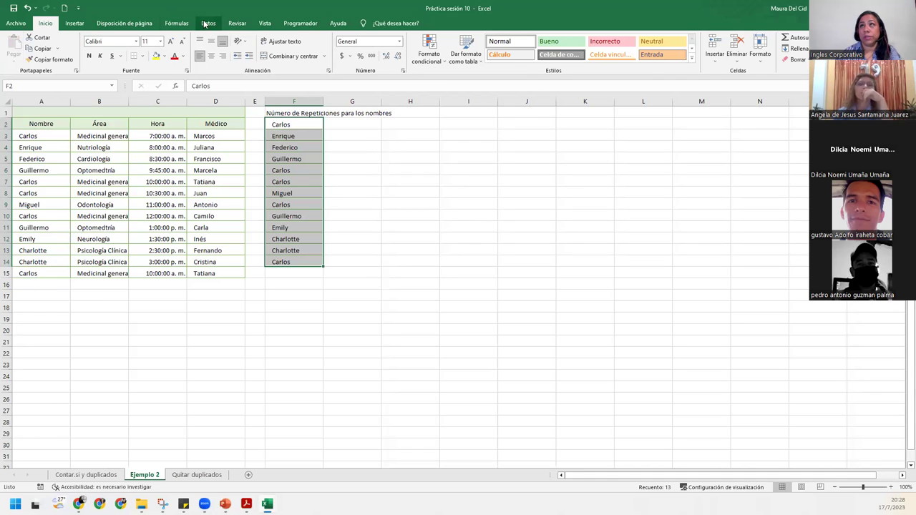
Step: Run Quitar duplicados on F2:F14, removing 6 repeated names
click(207, 23)
click(463, 50)
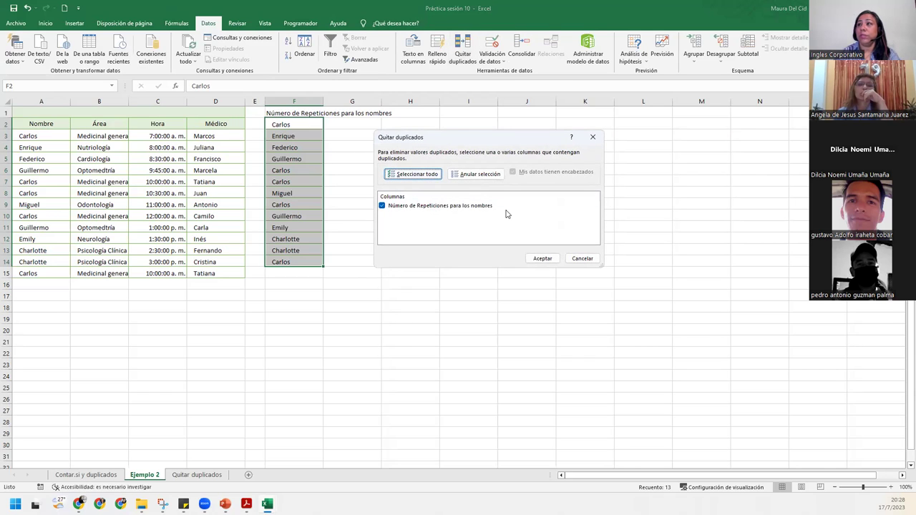
click(541, 259)
click(470, 277)
Step: Select the seven remaining unique names in F2:F8
click(278, 134)
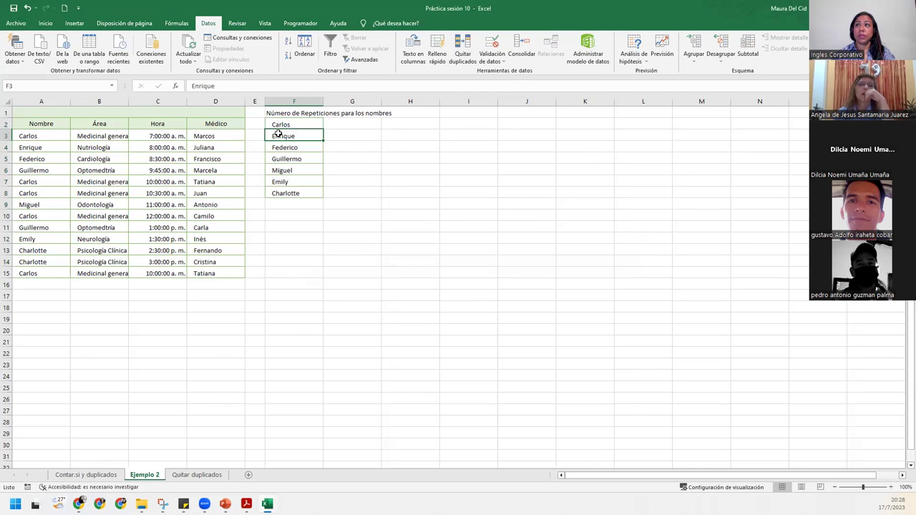
drag(280, 125, 299, 193)
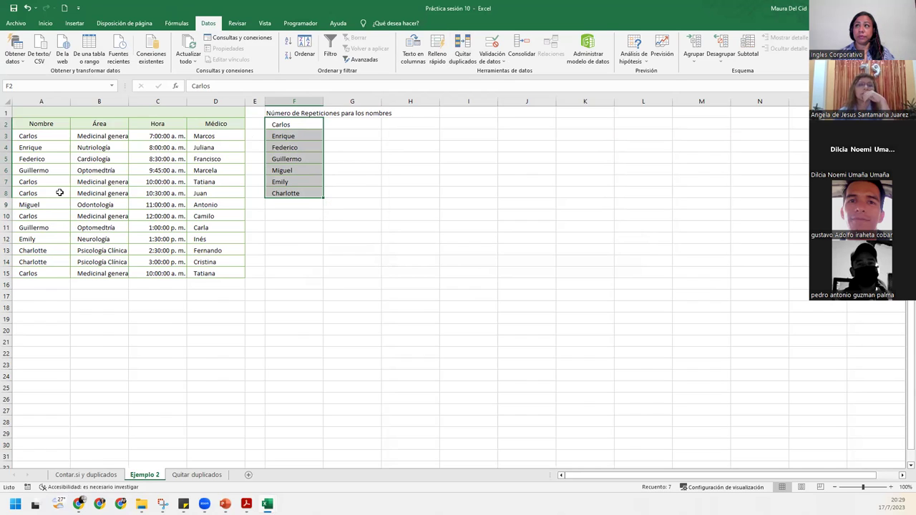
click(341, 125)
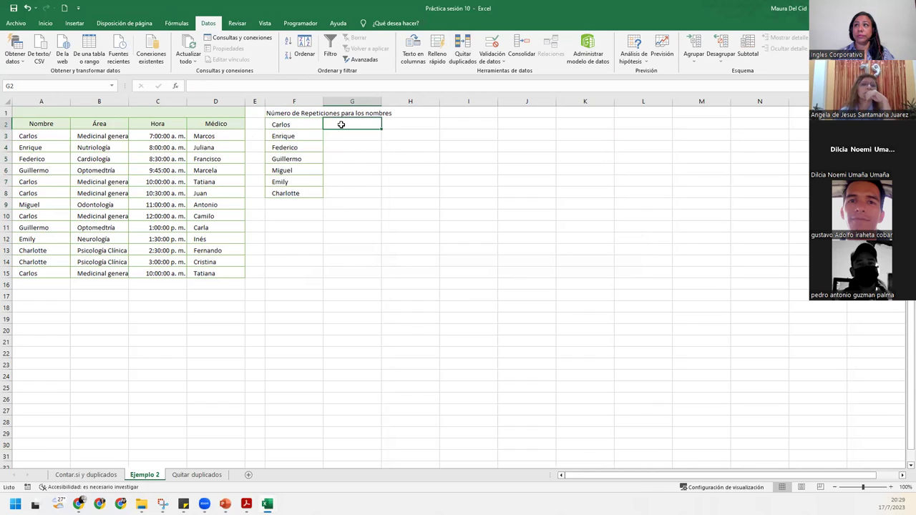
drag(294, 124, 293, 195)
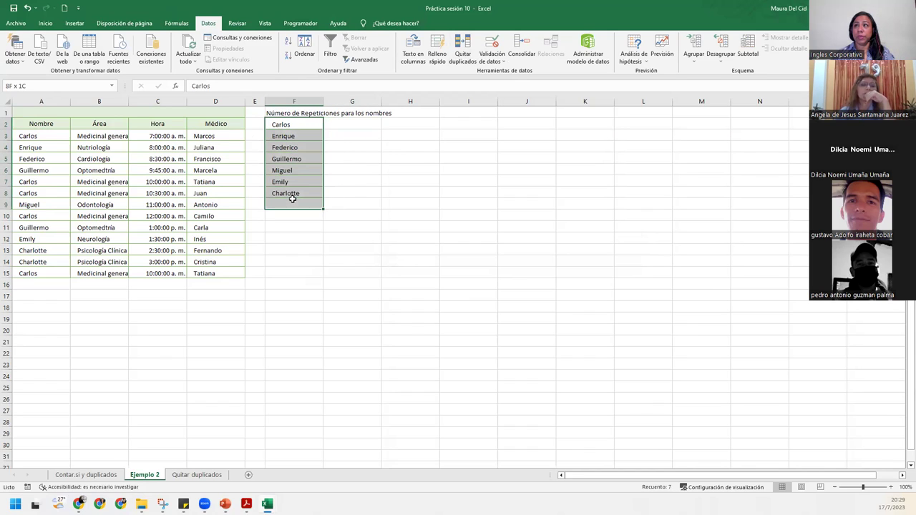
Step: Enter =CONTAR.SI(A3:A15;F2) in G2 to count Carlos's appointments
click(353, 124)
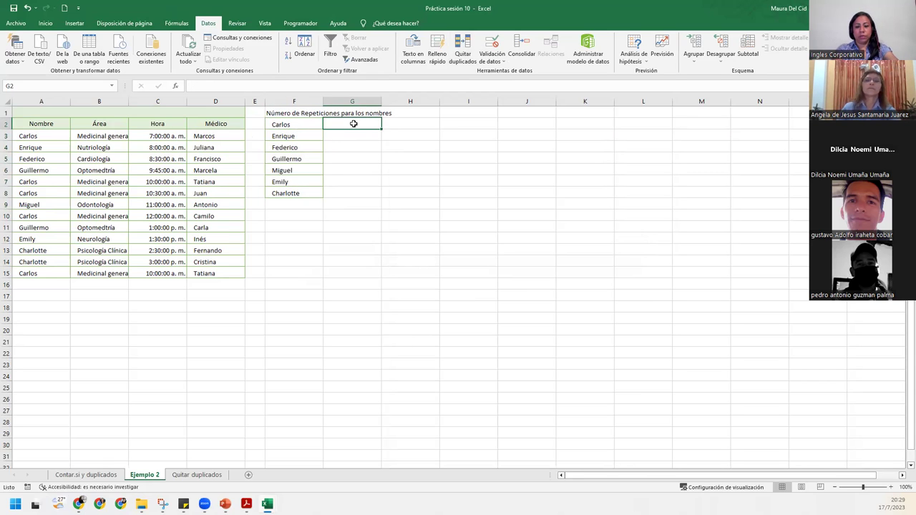
text(=contar)
key(Down)
key(Down)
key(Tab)
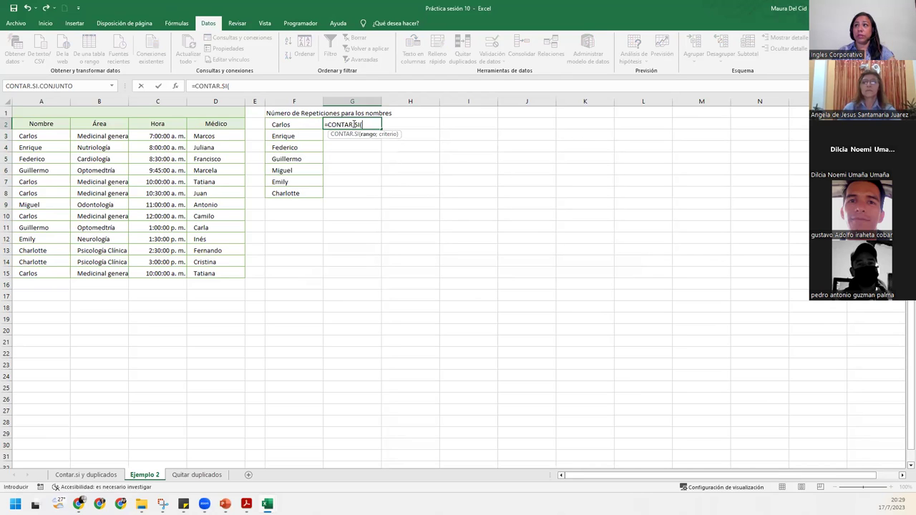
drag(22, 136, 51, 272)
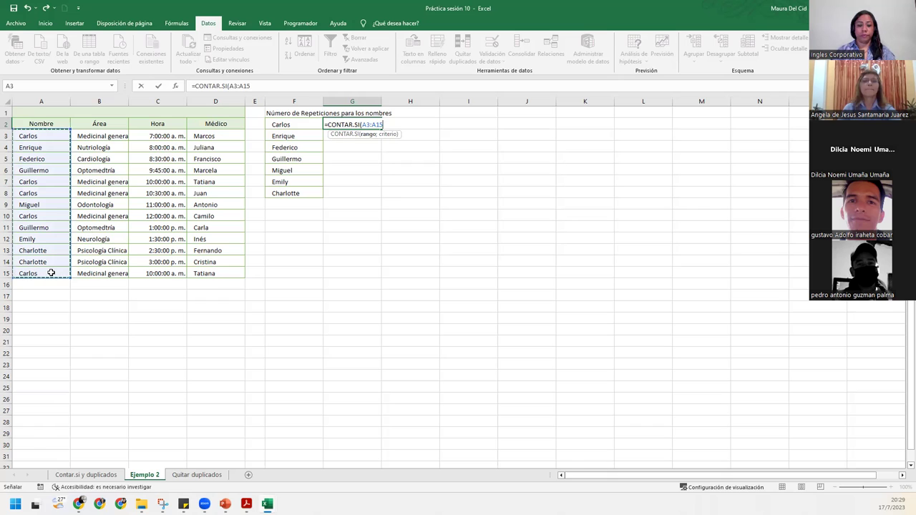
text(;)
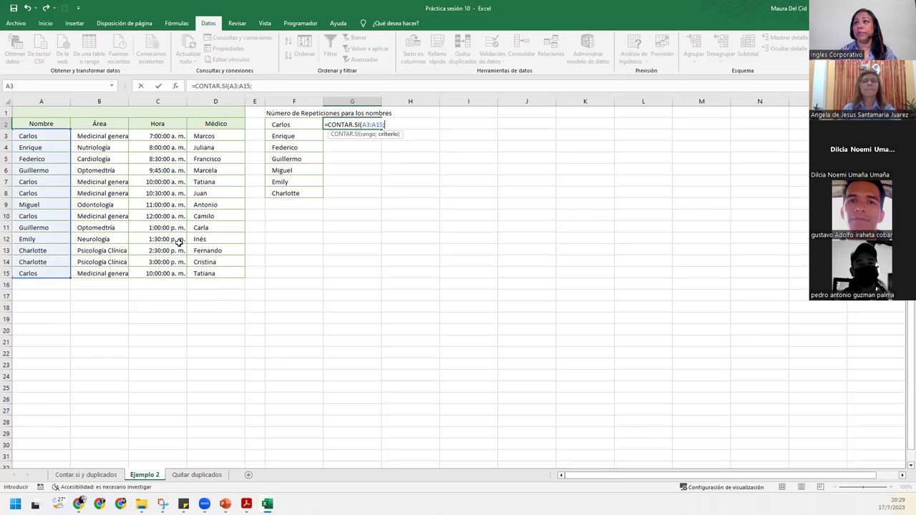
click(296, 126)
text())
key(Return)
Step: Lock the range so G2 reads =CONTAR.SI($A$3:$A$15;F2), giving 5
click(358, 126)
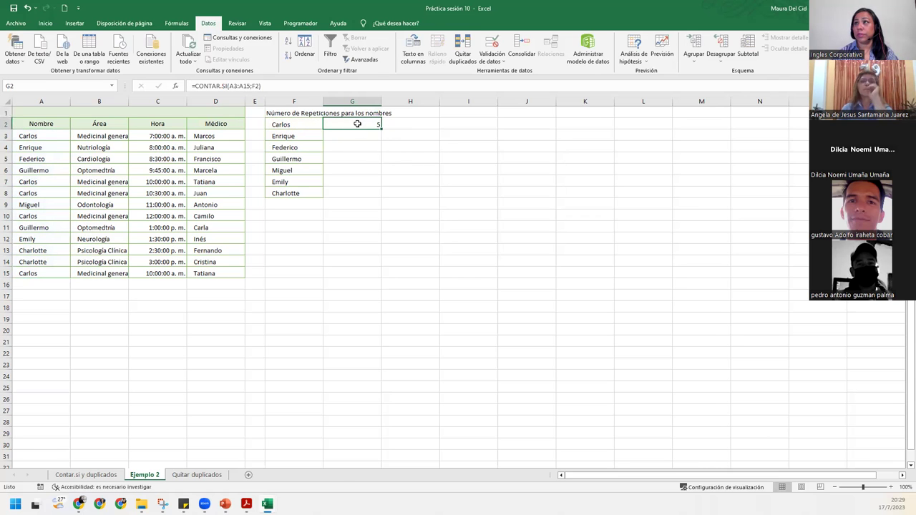
double_click(358, 126)
click(369, 135)
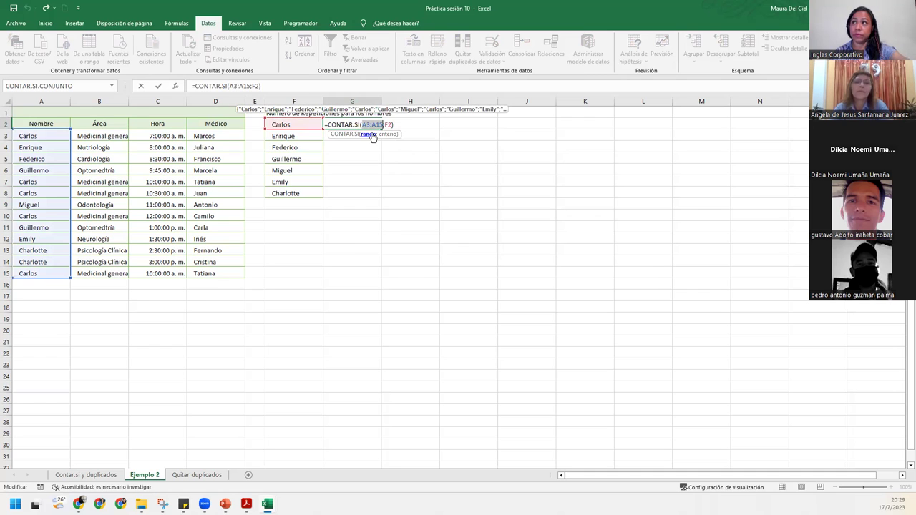
key(F4)
click(422, 120)
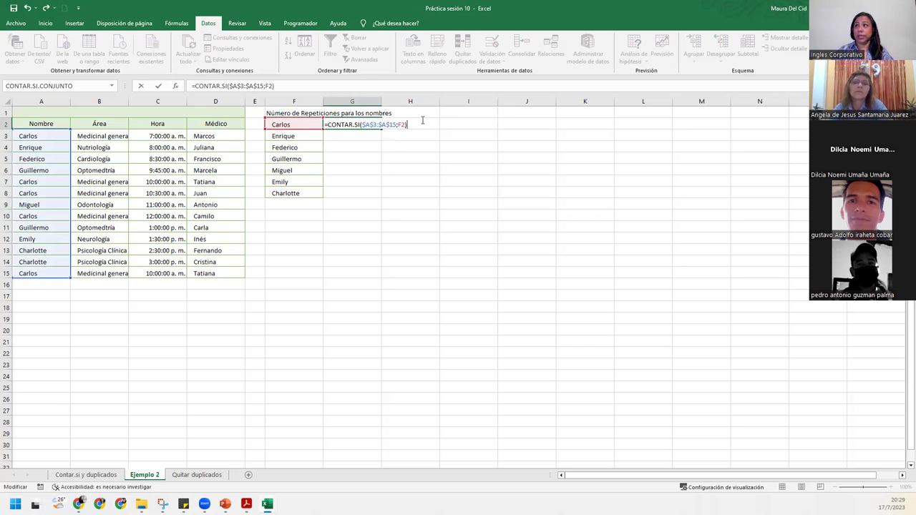
key(Return)
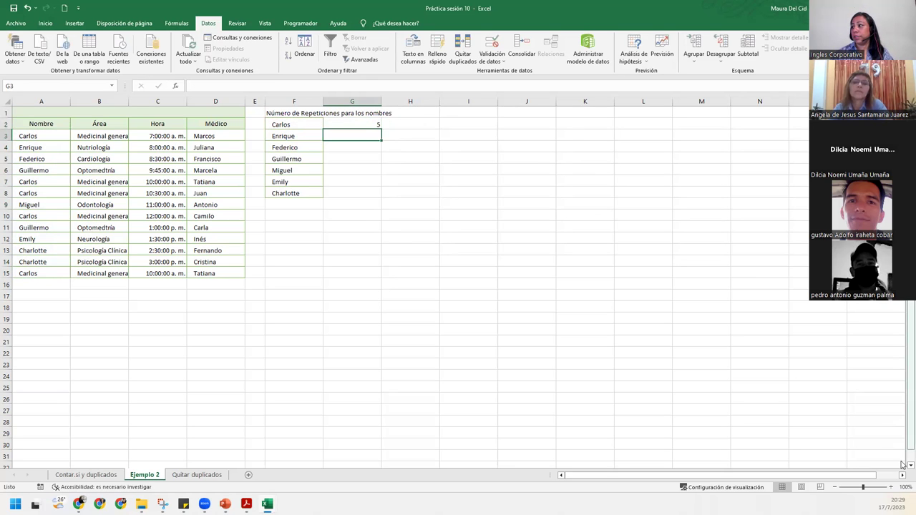
Step: Zoom in on the sheet and display G2's formula
click(891, 488)
click(891, 487)
click(891, 487)
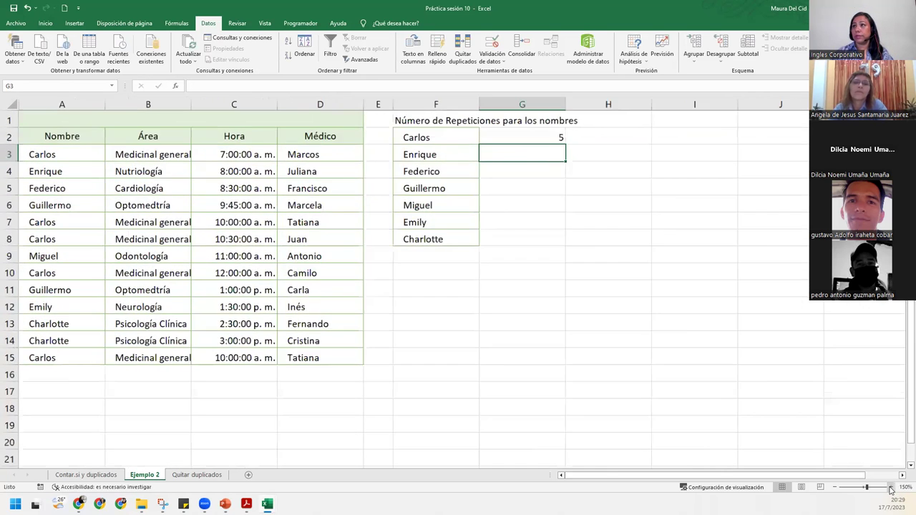
click(891, 488)
click(891, 487)
double_click(599, 143)
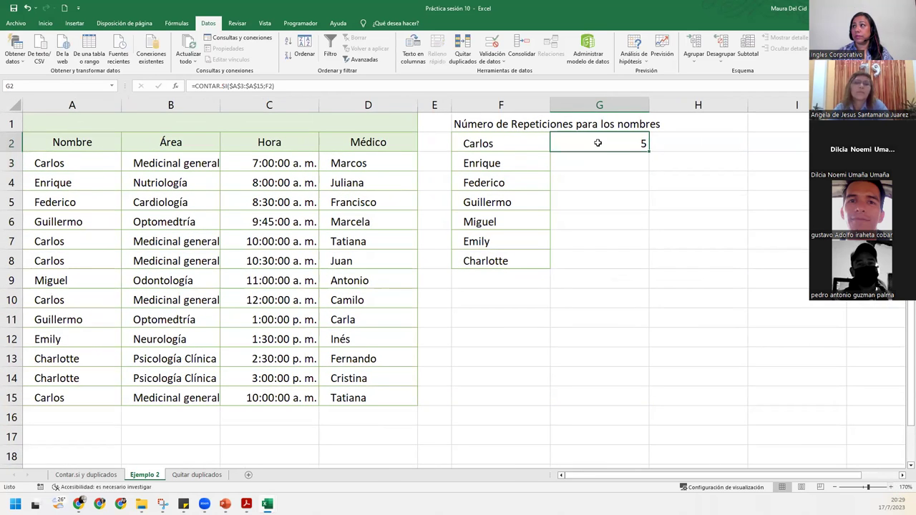
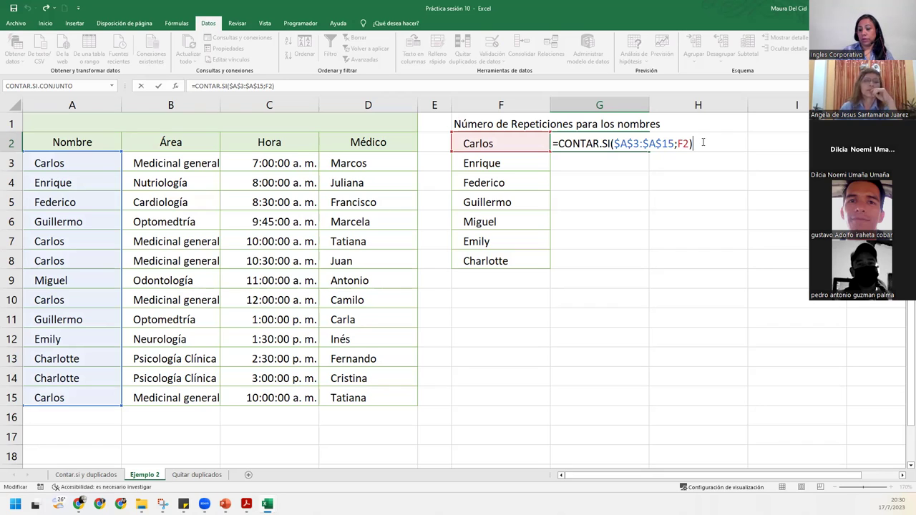
Step: Commit the CONTAR.SI count for Carlos in G2 and fill it down to G8
key(Return)
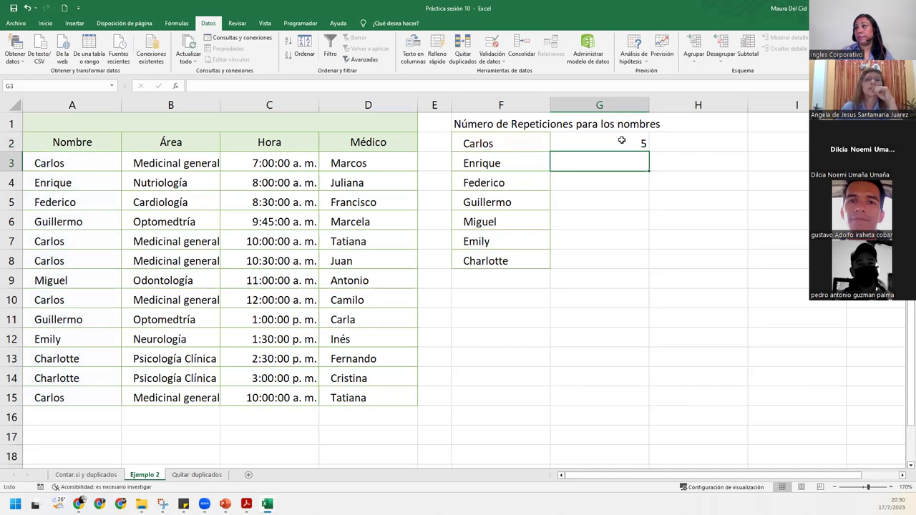
click(624, 141)
double_click(648, 150)
click(613, 161)
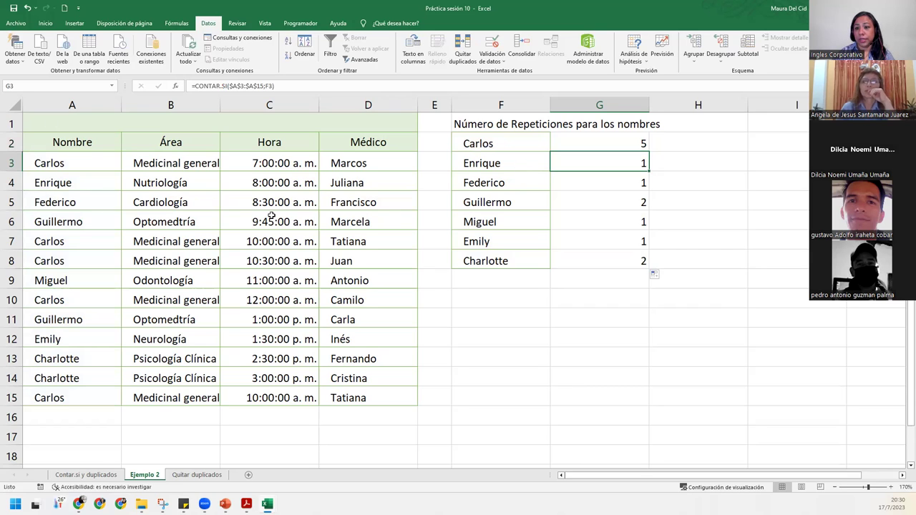
Step: Review the Carlos formula against the names Carlos through Charlotte in F2:F8
click(586, 145)
click(490, 143)
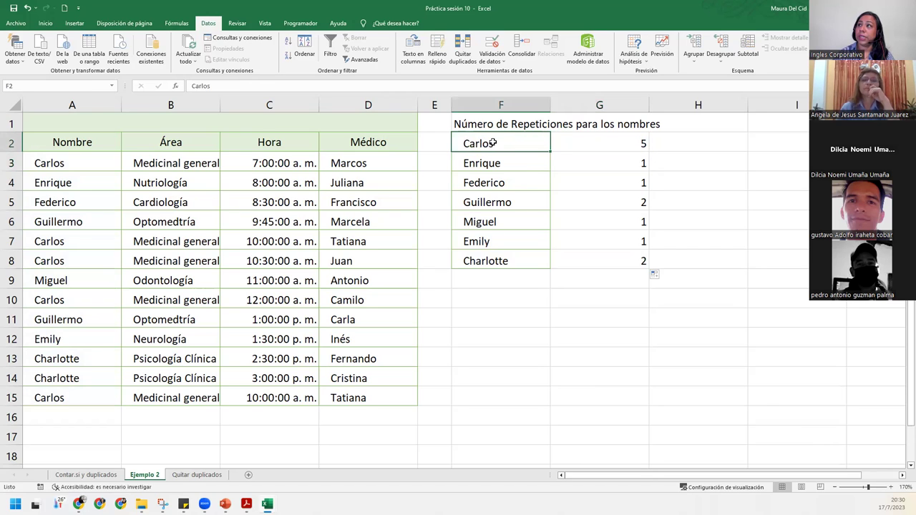
click(486, 155)
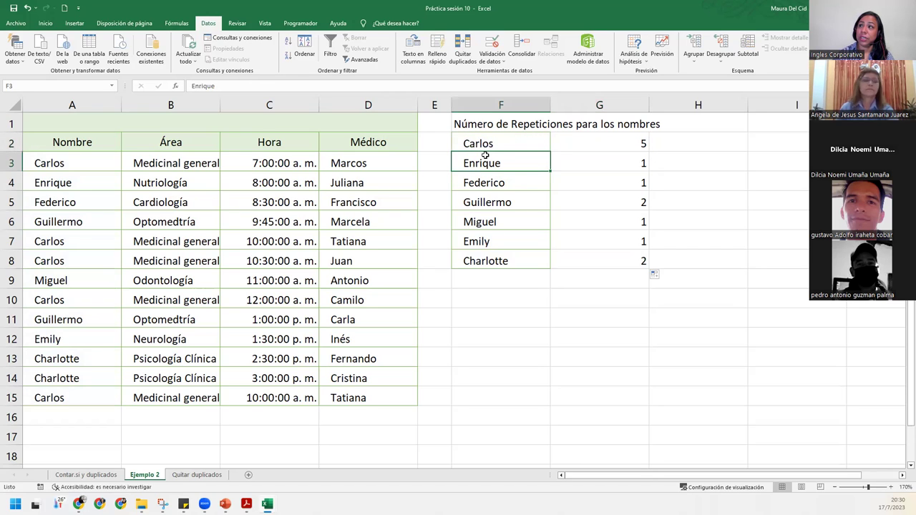
click(484, 180)
click(481, 205)
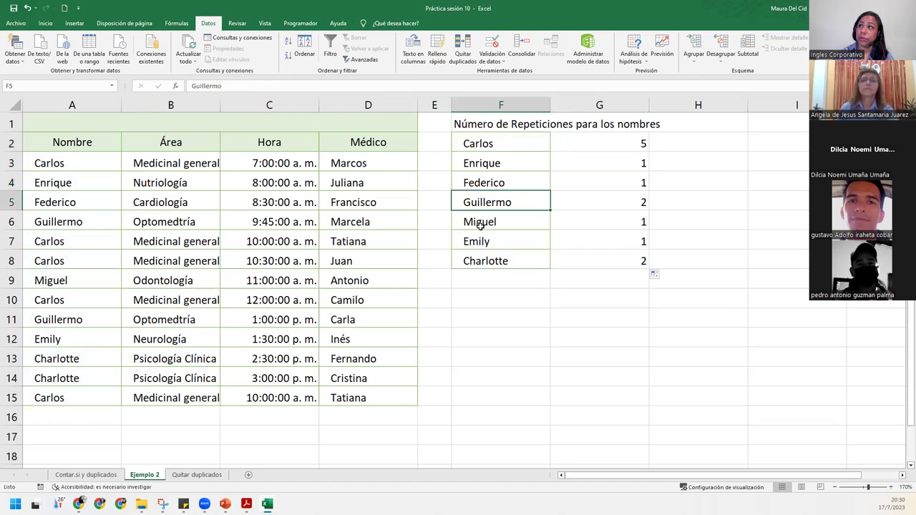
click(479, 224)
click(481, 236)
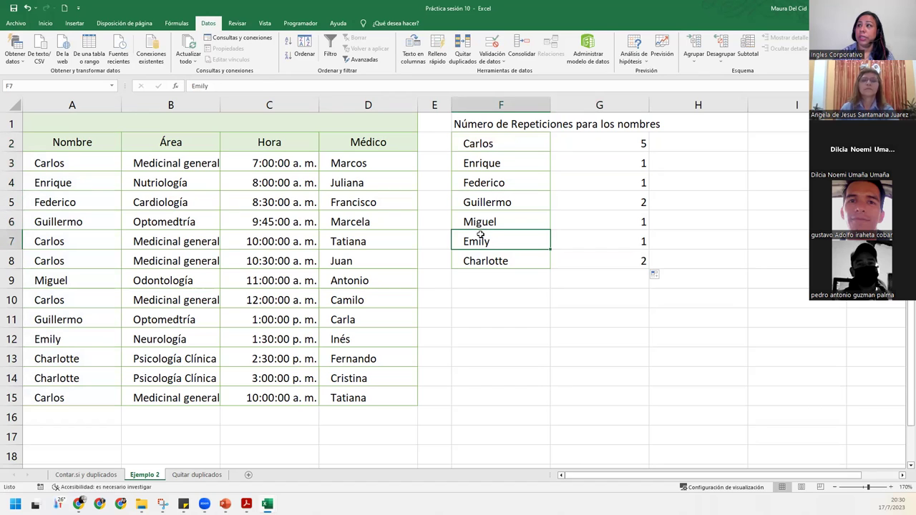
click(483, 273)
click(485, 256)
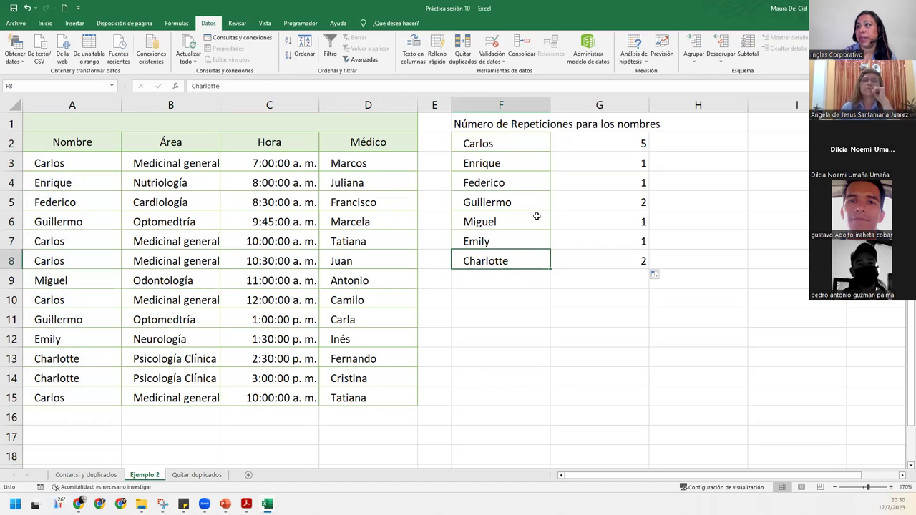
Step: Narrow column F to fit the names and column G to fit the counts
double_click(550, 105)
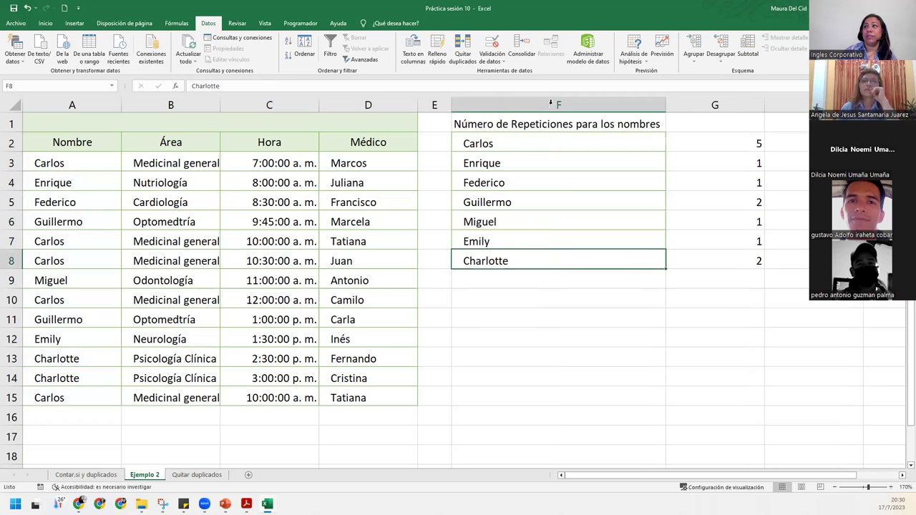
click(664, 105)
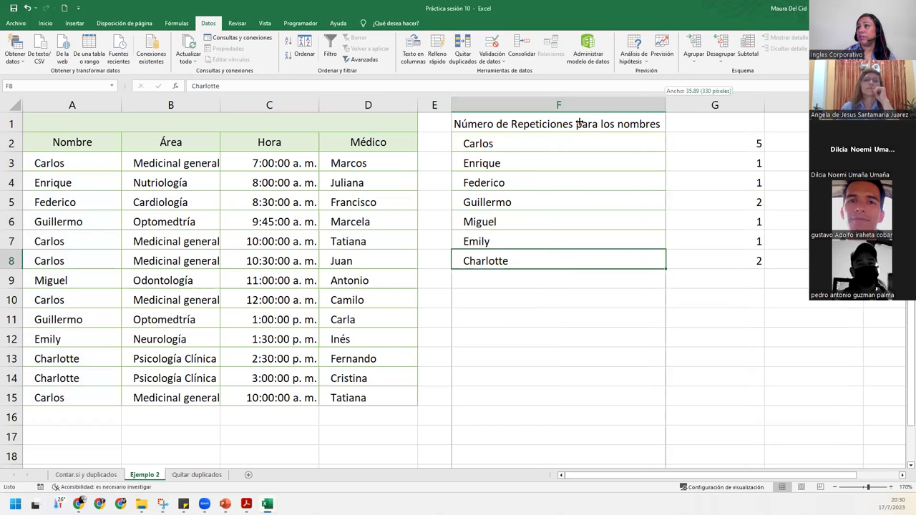
drag(580, 124, 525, 107)
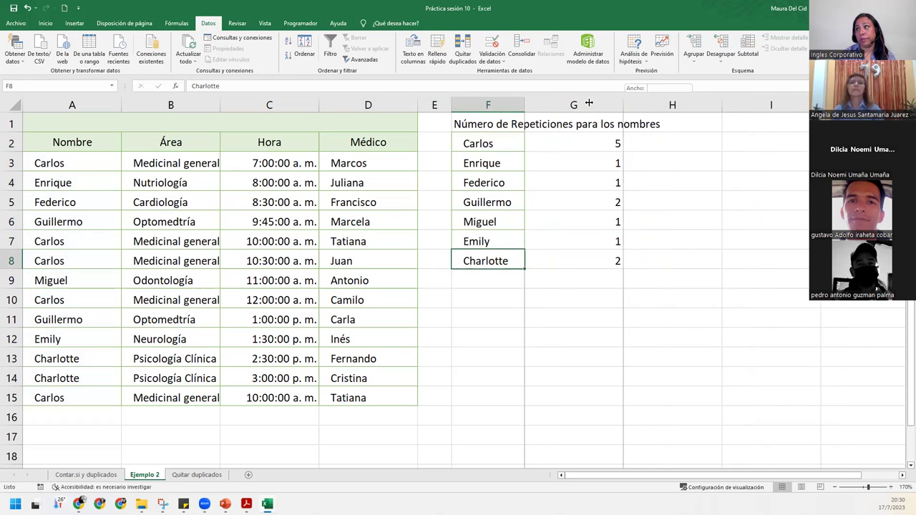
drag(588, 104, 565, 105)
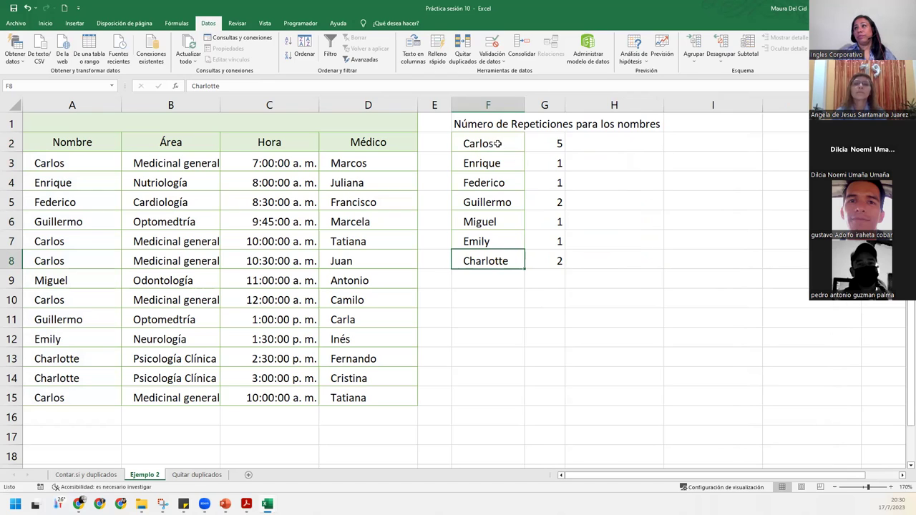
click(498, 144)
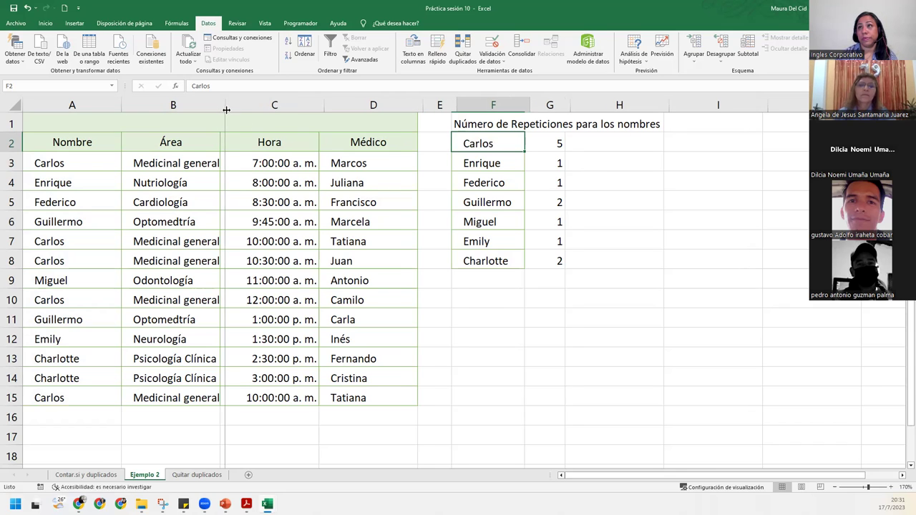
Step: Widen the Área column slightly and select the student table A2:D15
drag(220, 104, 226, 104)
drag(90, 138, 399, 396)
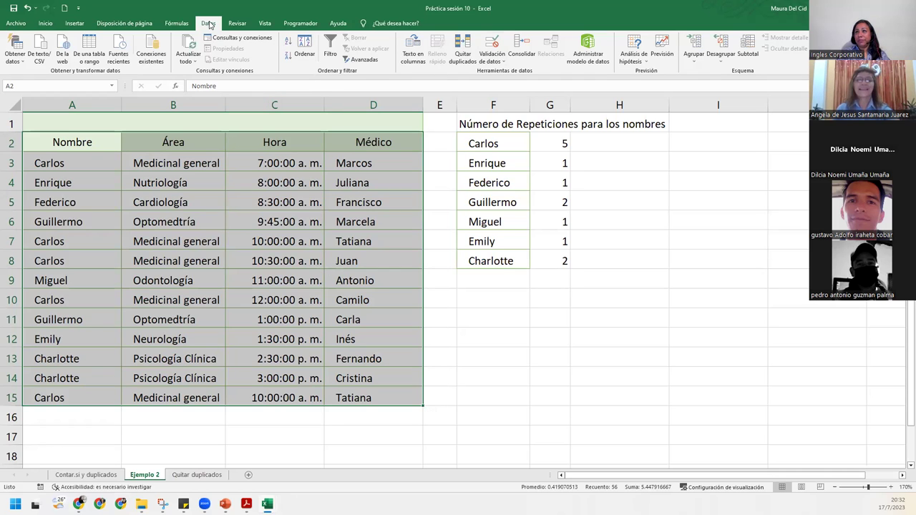
Step: Run Quitar duplicados on all four columns, removing the repeated Carlos 10:00 Tatiana record
click(470, 44)
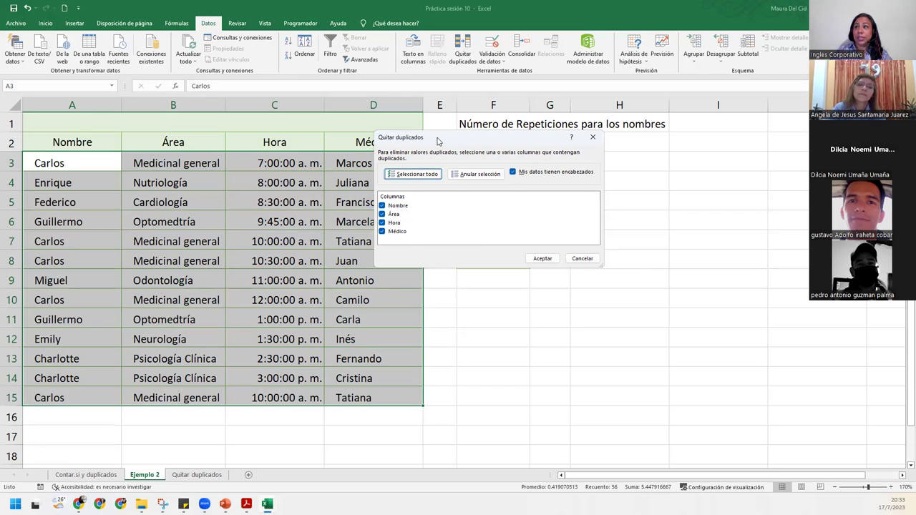
drag(430, 141, 510, 149)
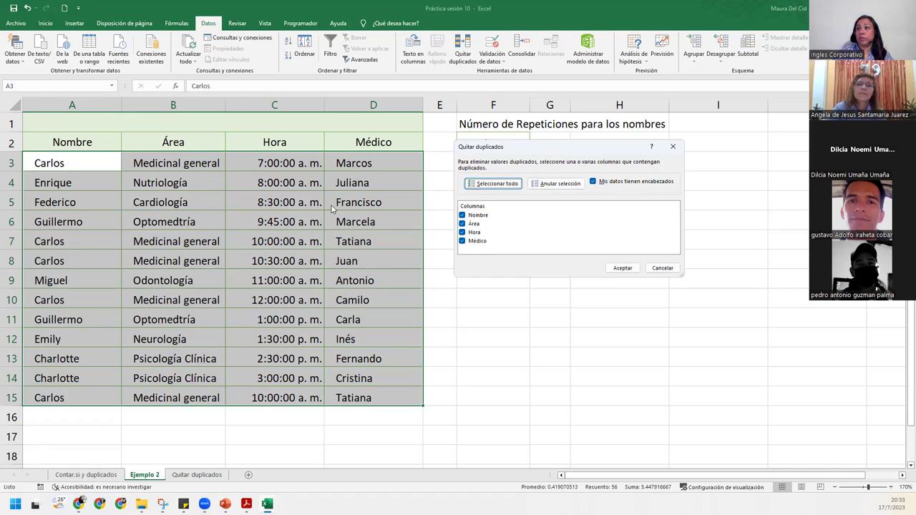
click(636, 269)
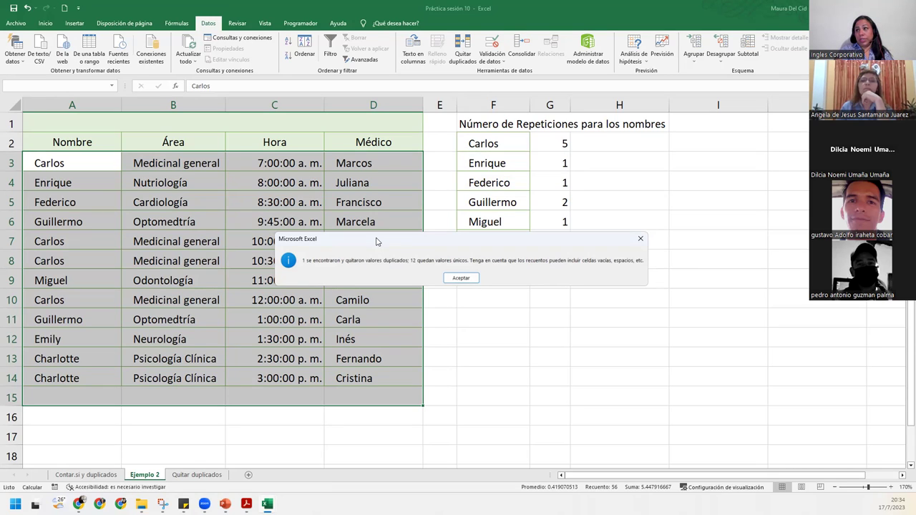
Step: Dismiss the duplicate-removal message and undo it, restoring Carlos in row 15
drag(377, 242, 559, 298)
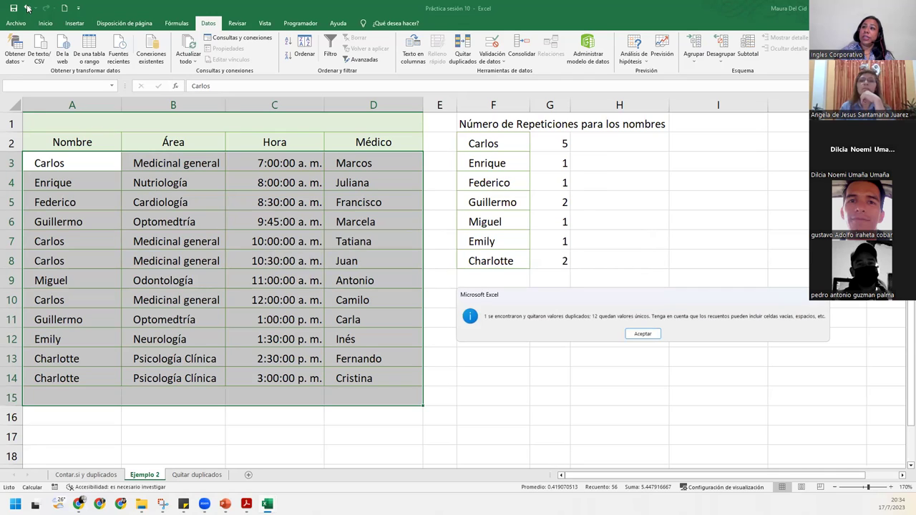
click(642, 334)
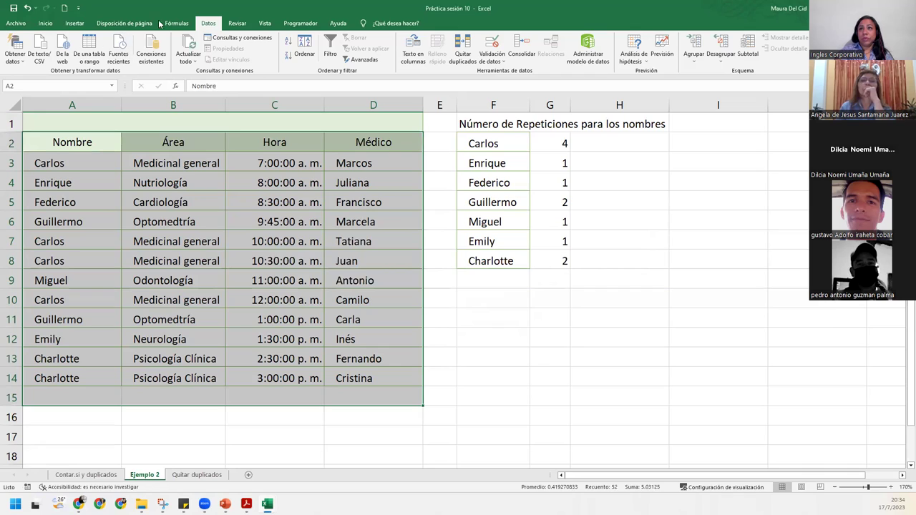
click(27, 8)
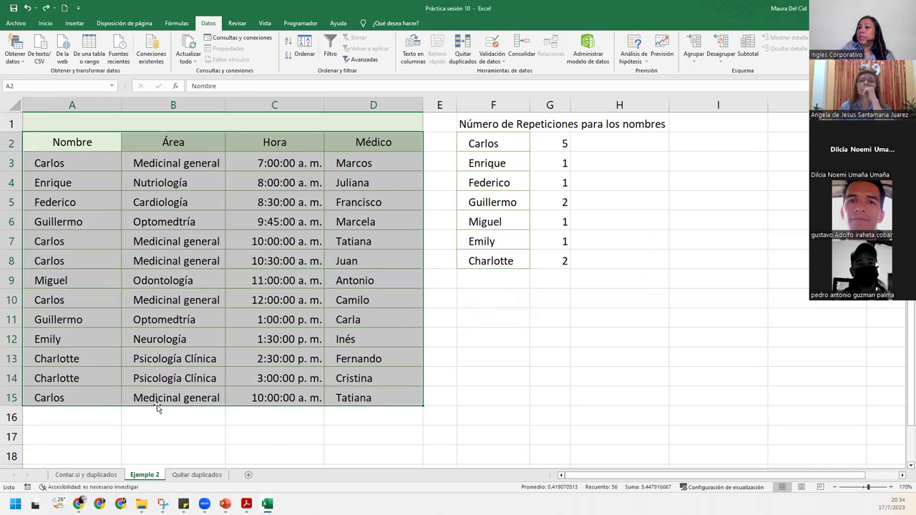
Step: Compare the Carlos records in rows 15 and 7, then reselect A2:D15
drag(85, 397, 376, 392)
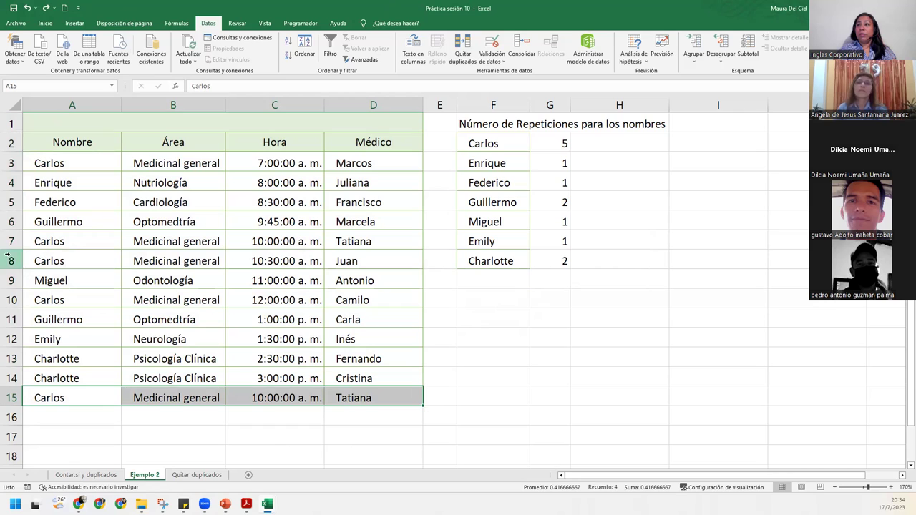
ctrl+drag(41, 242, 399, 238)
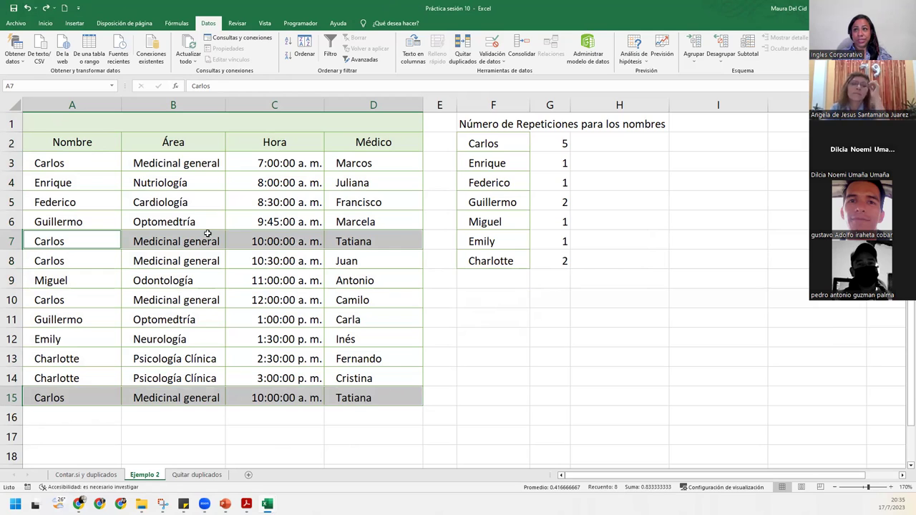
drag(74, 143, 378, 390)
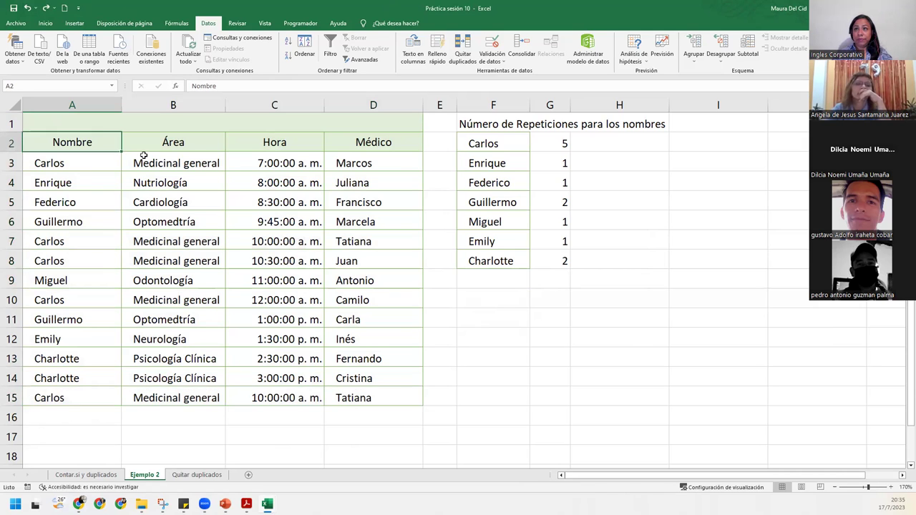
Step: Remove duplicates across all four columns again and reselect the remaining table A2:D14
click(462, 51)
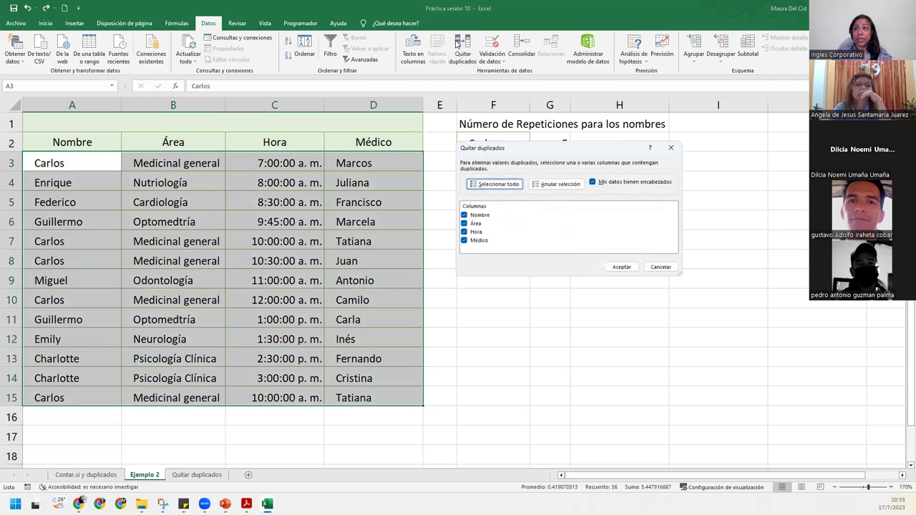
click(622, 268)
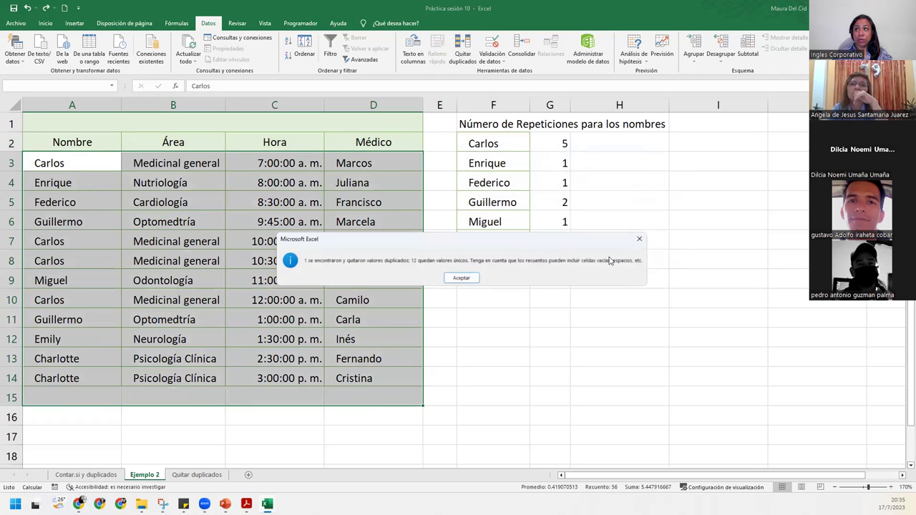
click(461, 278)
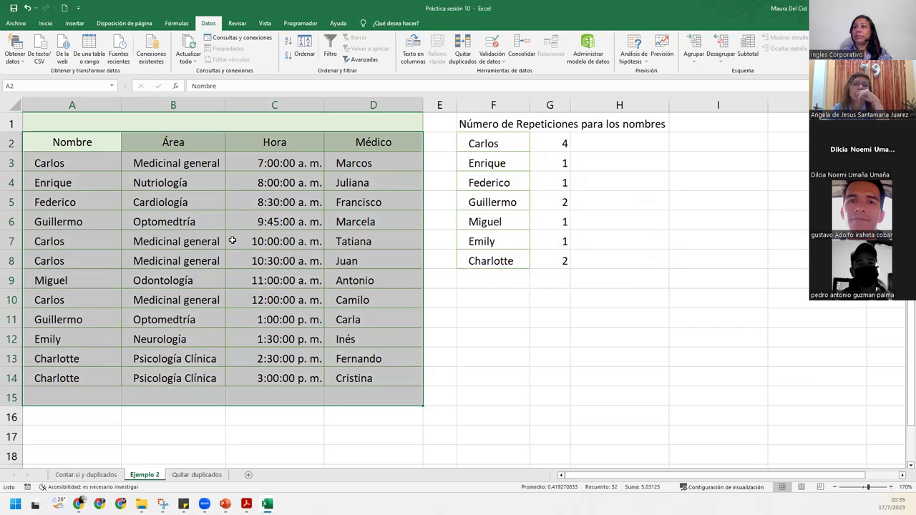
click(124, 228)
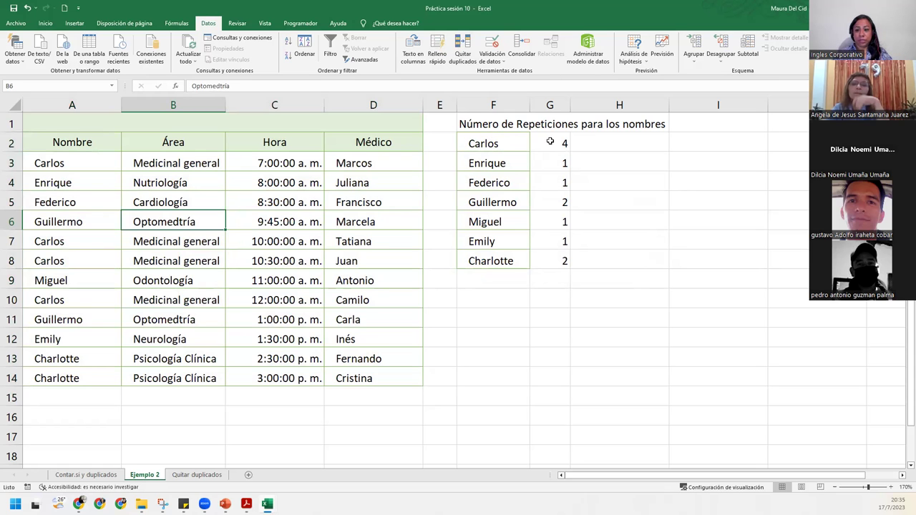
drag(73, 140, 372, 369)
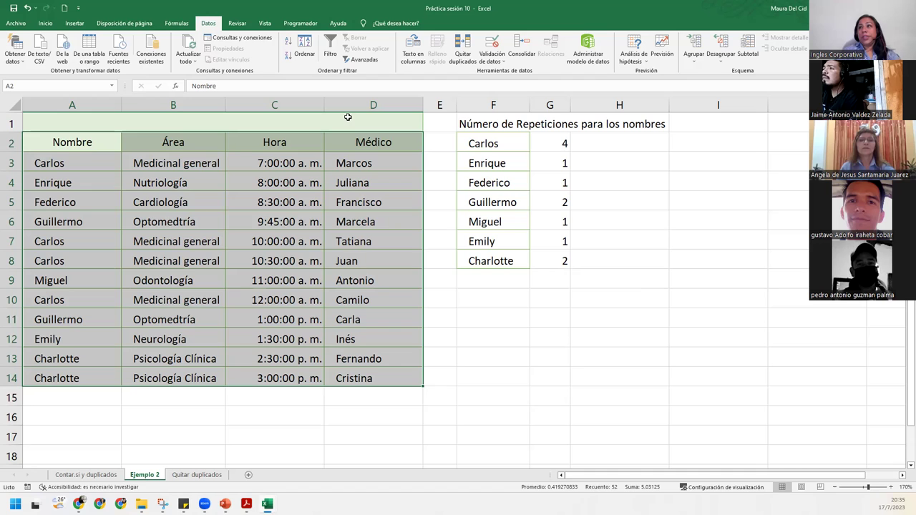
click(462, 50)
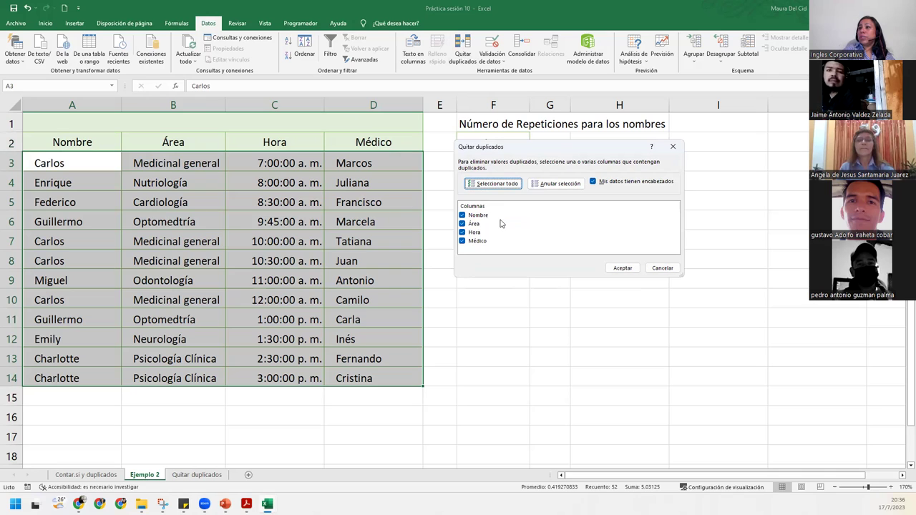
click(462, 242)
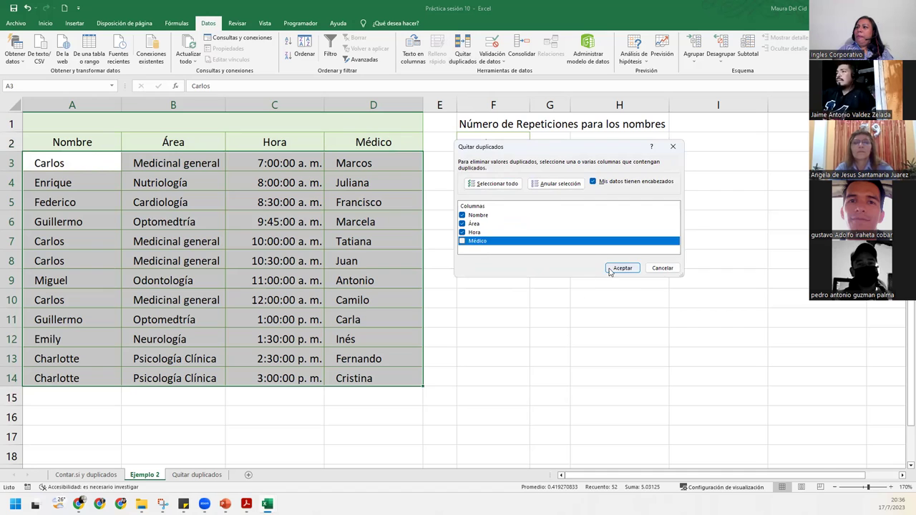
click(614, 269)
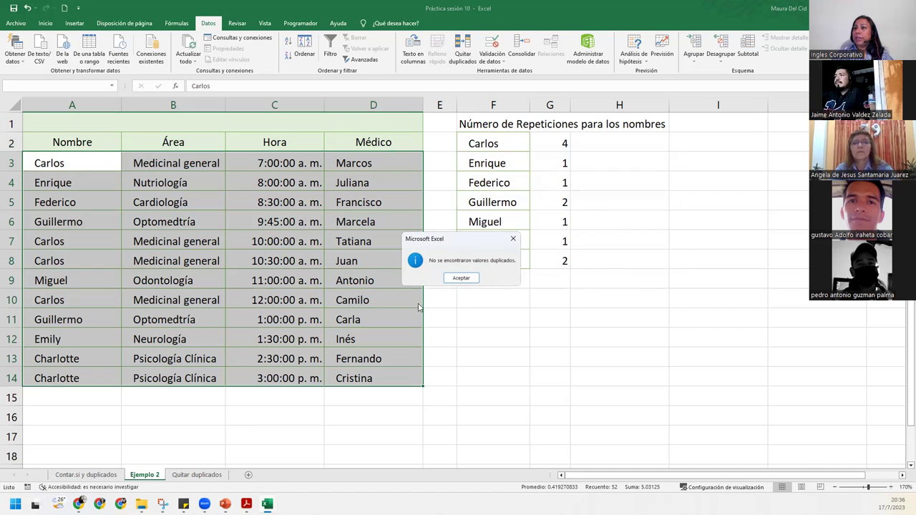
click(462, 277)
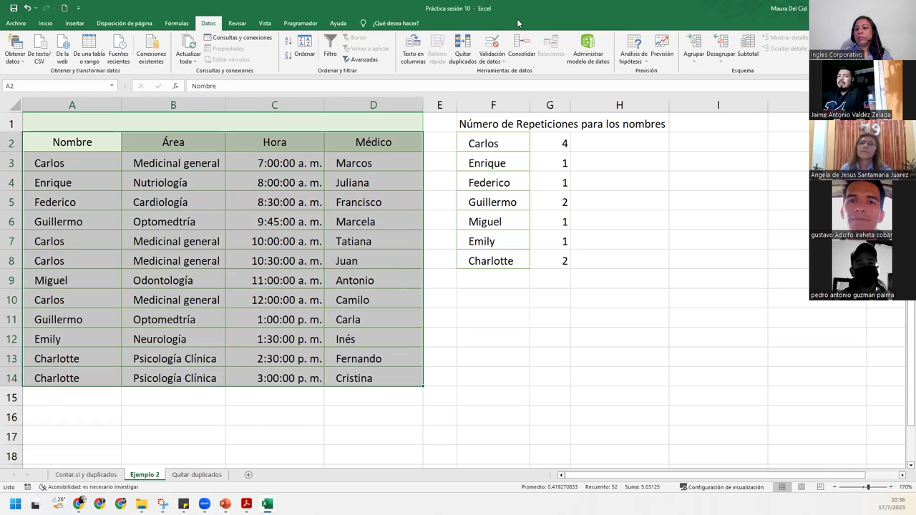
Step: Start Quitar duplicados with Hora unchecked, then cancel without removing anything
click(464, 56)
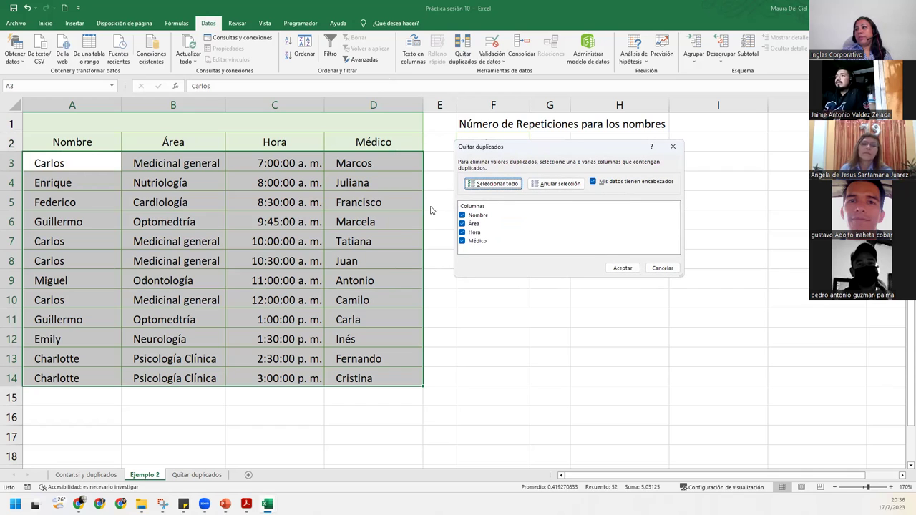
click(462, 233)
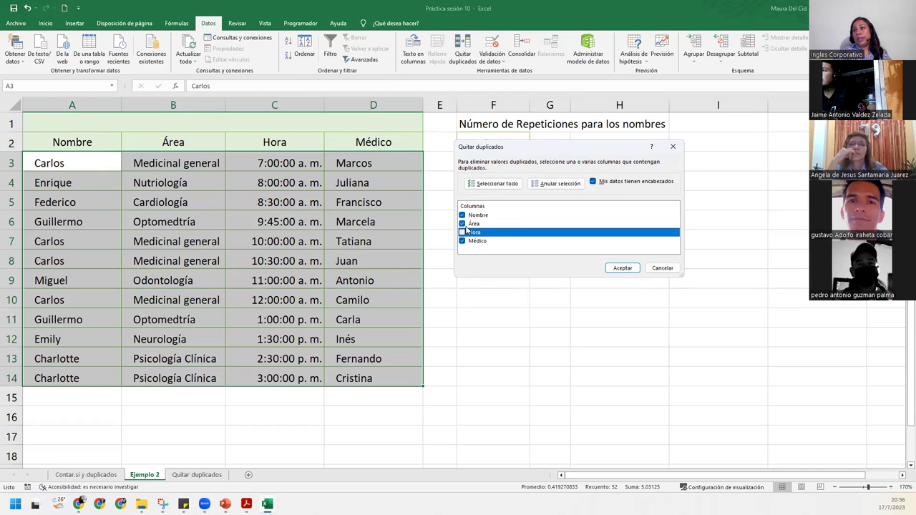
click(617, 269)
click(463, 280)
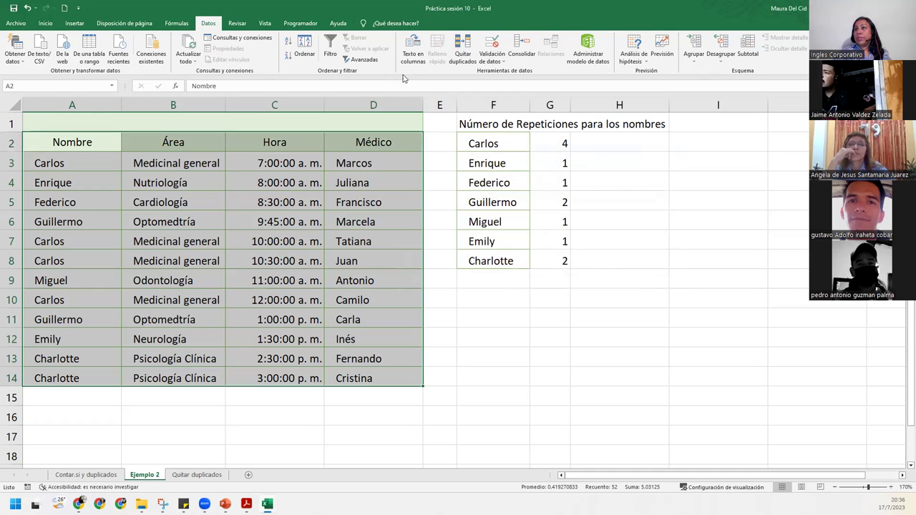
Step: Remove duplicates by Nombre and Área only, excluding Hora and Médico, deleting 5 records
click(462, 47)
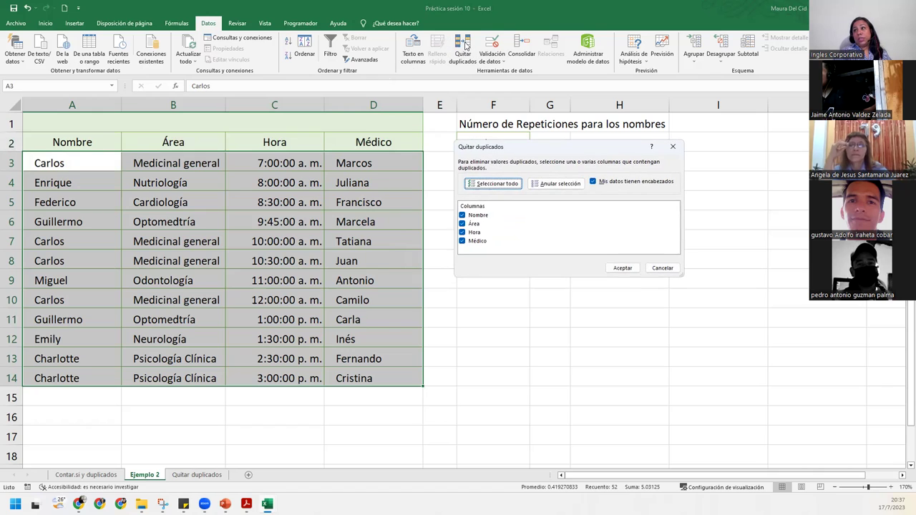
click(462, 233)
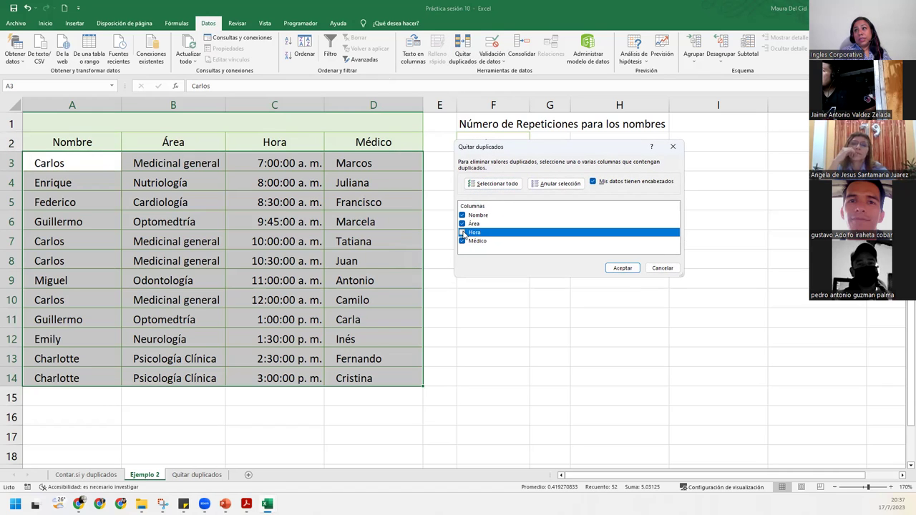
click(463, 241)
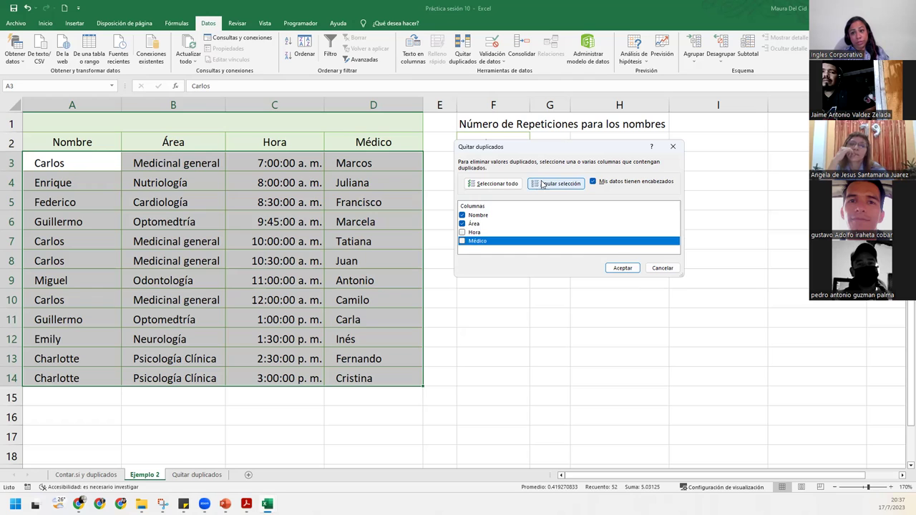
click(622, 269)
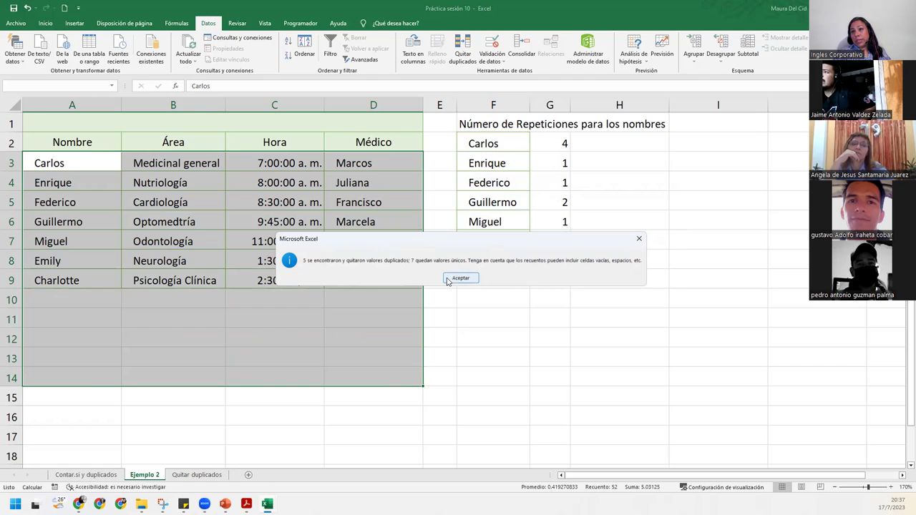
click(460, 278)
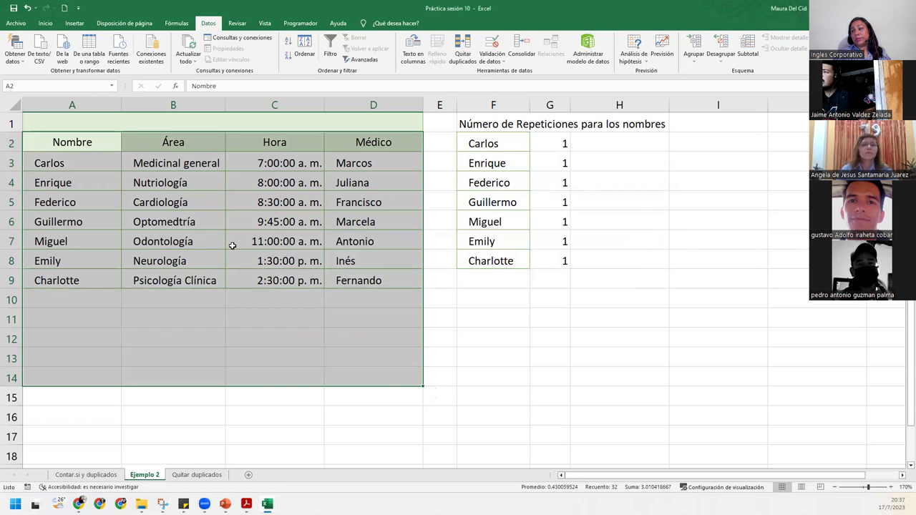
drag(59, 171, 231, 170)
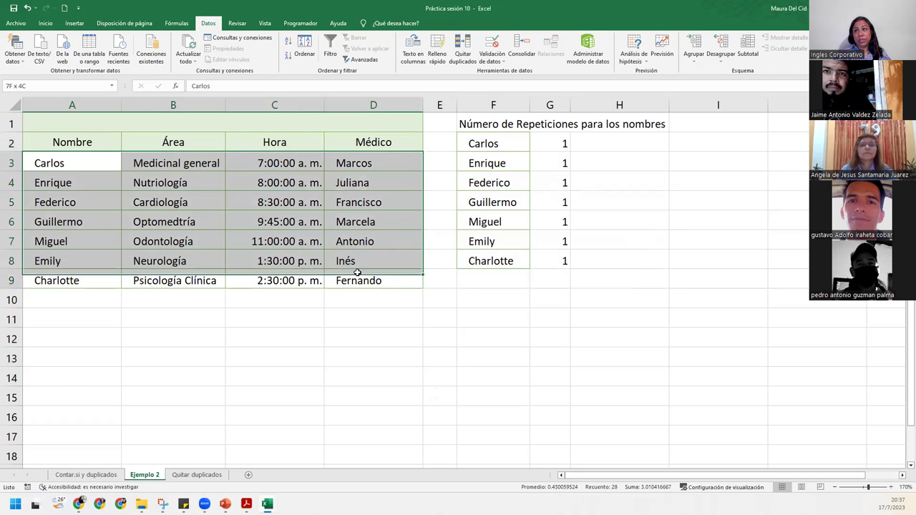
drag(231, 170, 342, 280)
click(192, 334)
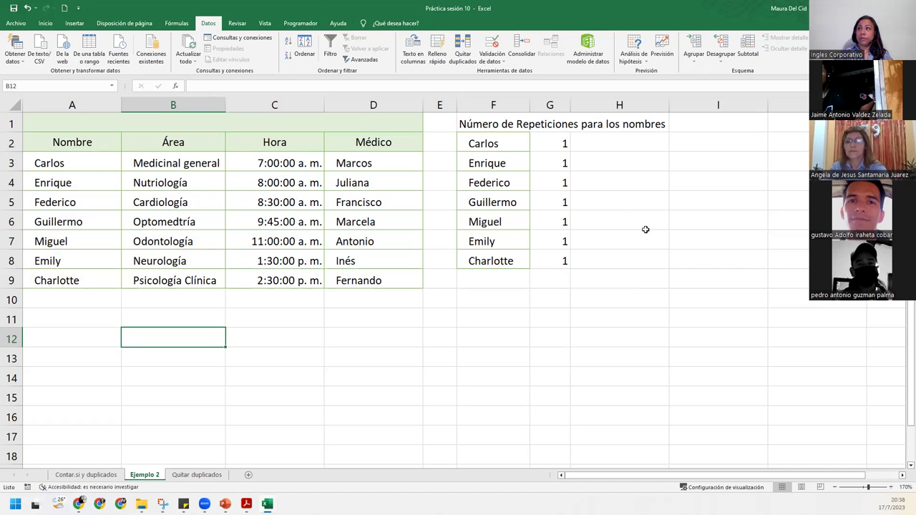
click(544, 182)
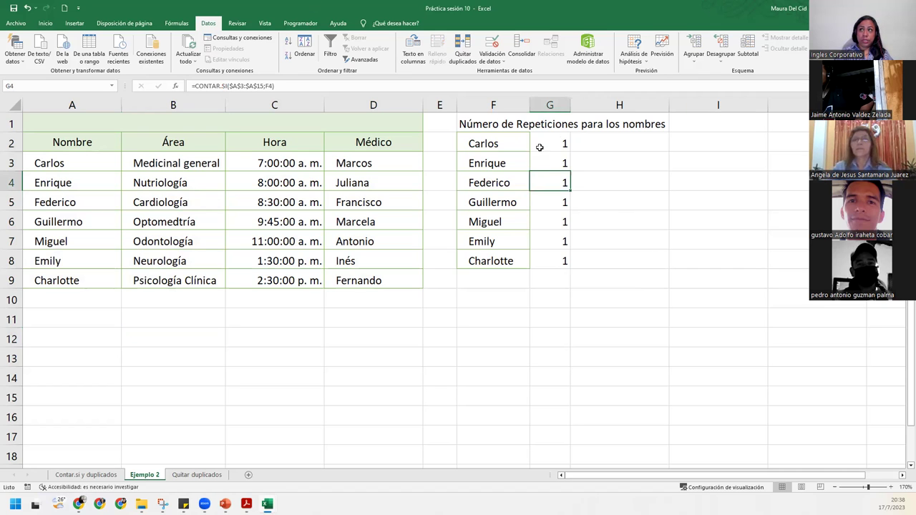
click(557, 146)
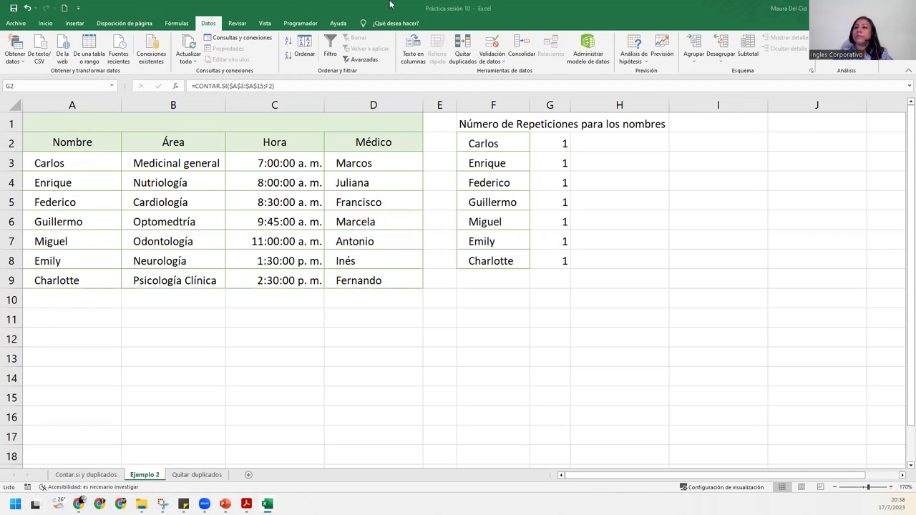
Step: Switch to the Quitar duplicados sheet, adjust the zoom, and autofit column B to DOCUMENTO
click(201, 477)
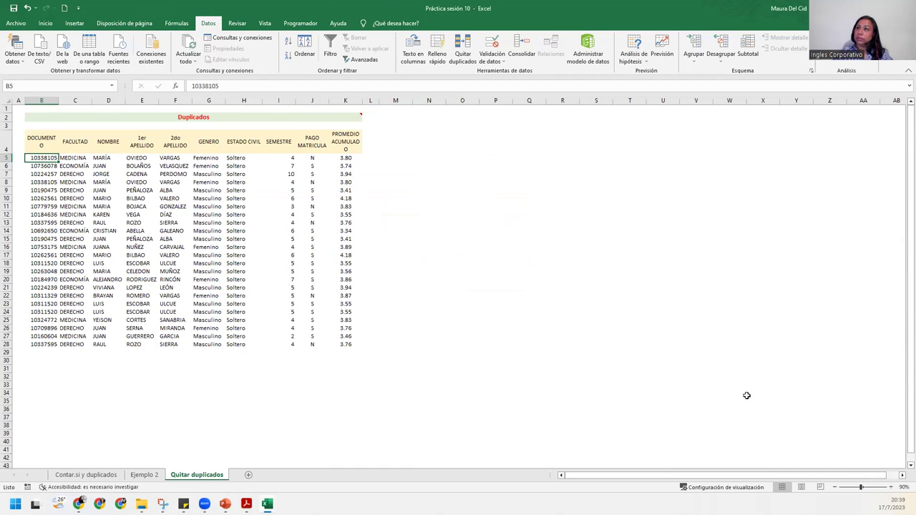
click(891, 488)
click(890, 487)
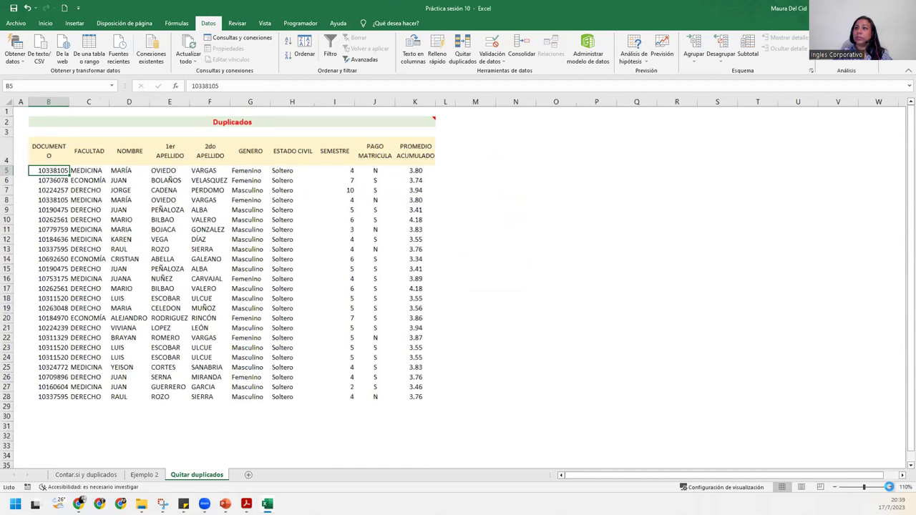
click(891, 487)
click(891, 487)
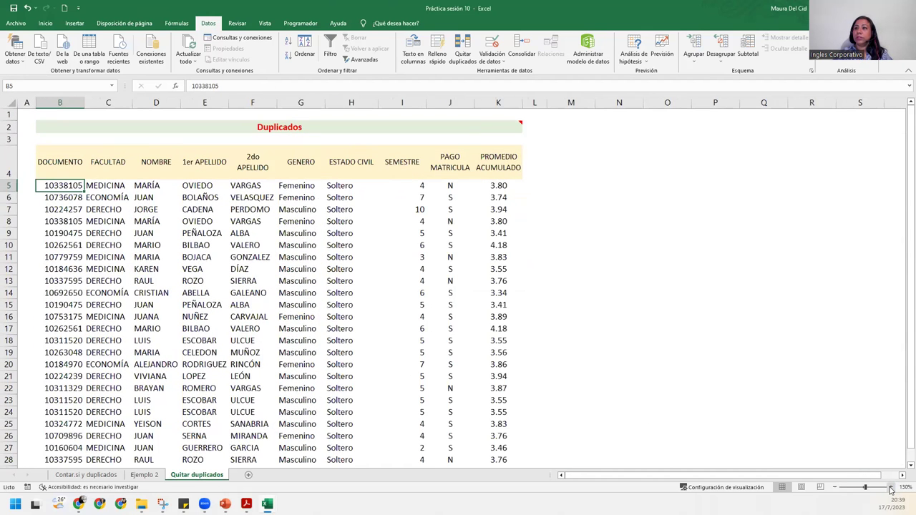
click(836, 487)
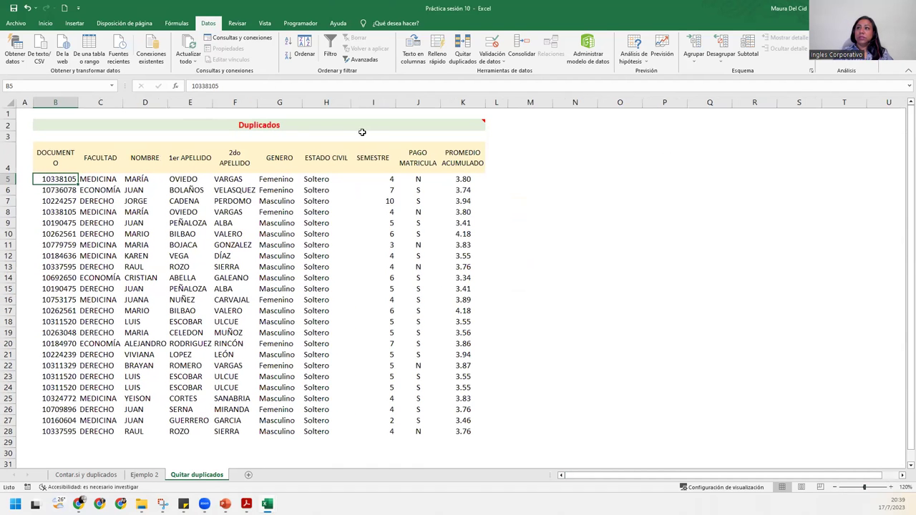
click(367, 124)
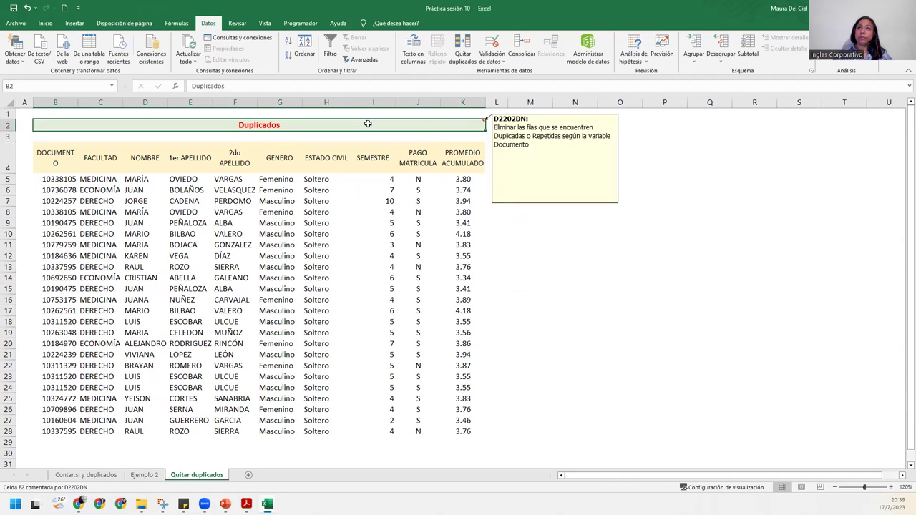
double_click(79, 102)
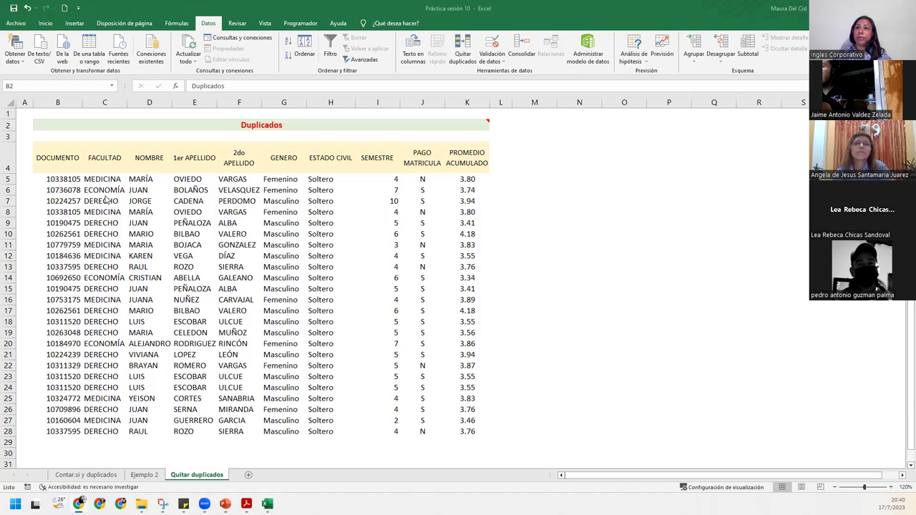
Step: Select the whole student table with its headers, B4:K28
click(60, 189)
drag(58, 178, 462, 431)
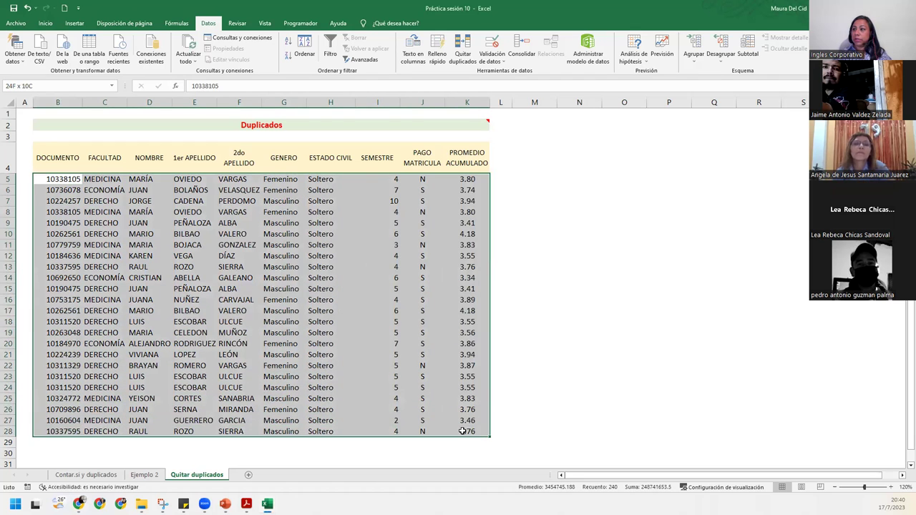
drag(463, 432, 463, 431)
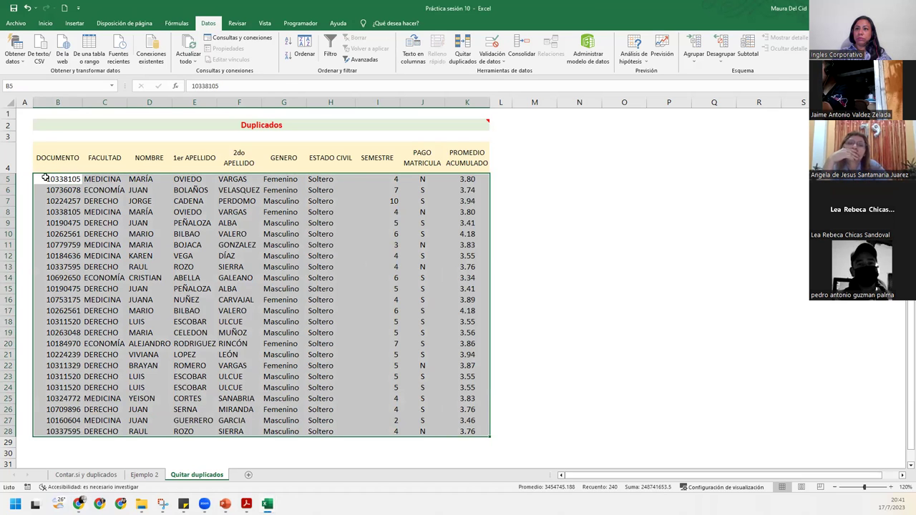
drag(45, 177, 65, 432)
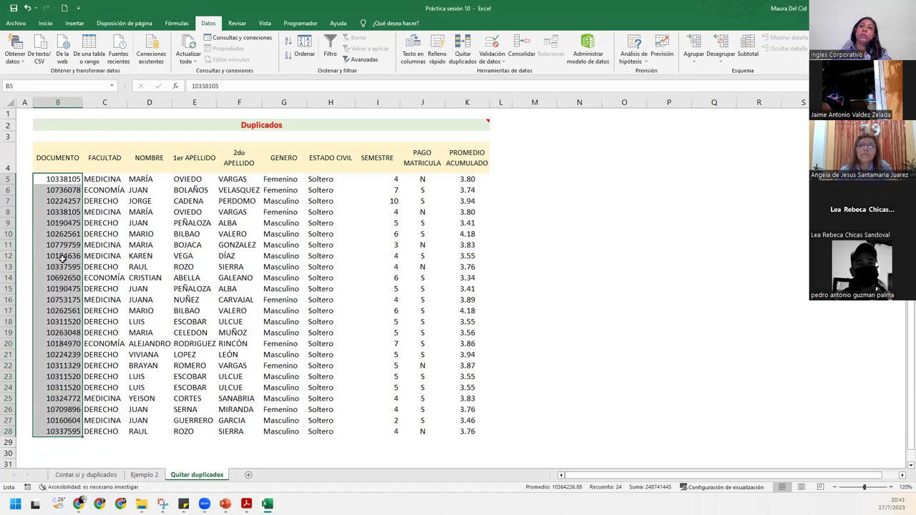
click(51, 179)
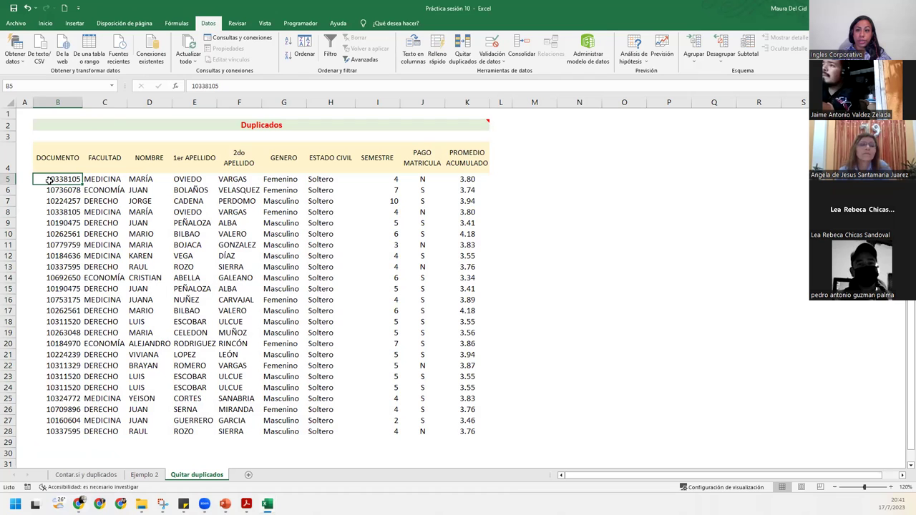
click(51, 164)
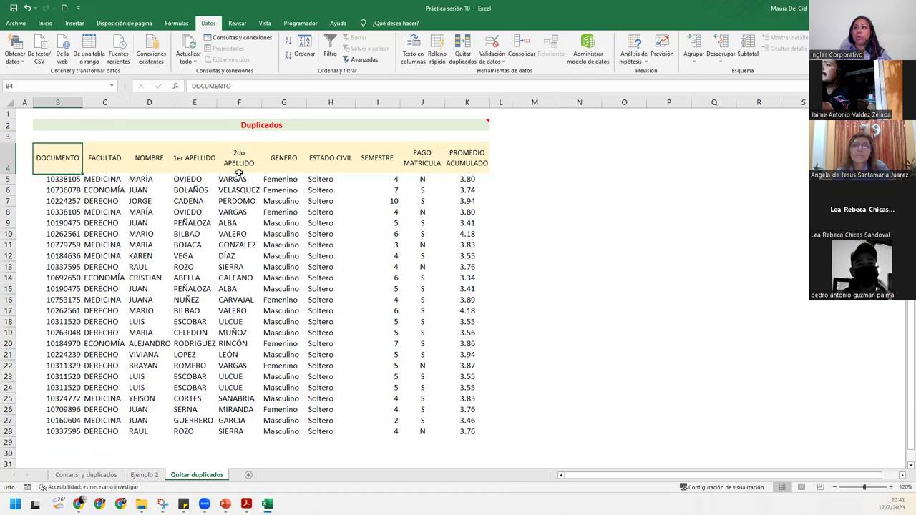
drag(239, 173, 467, 432)
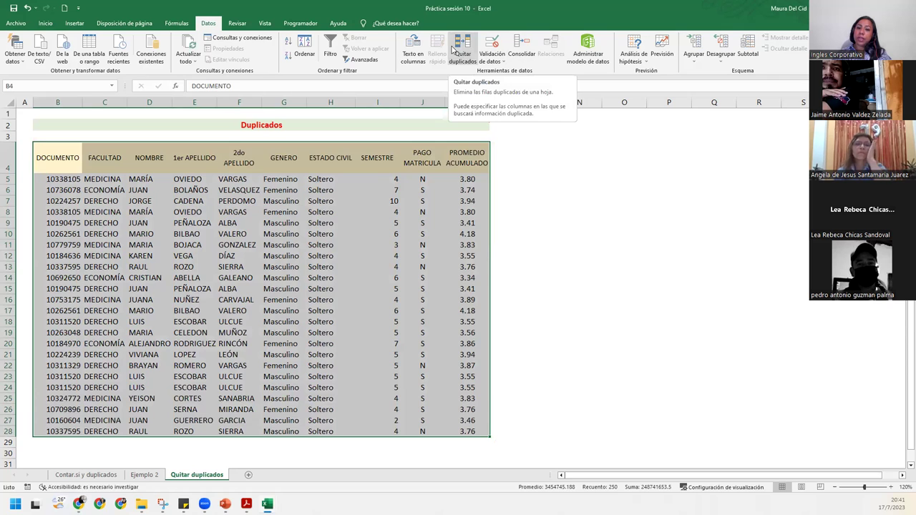
Step: Remove duplicates across all columns, deleting 6 repeated records and leaving 18
click(462, 48)
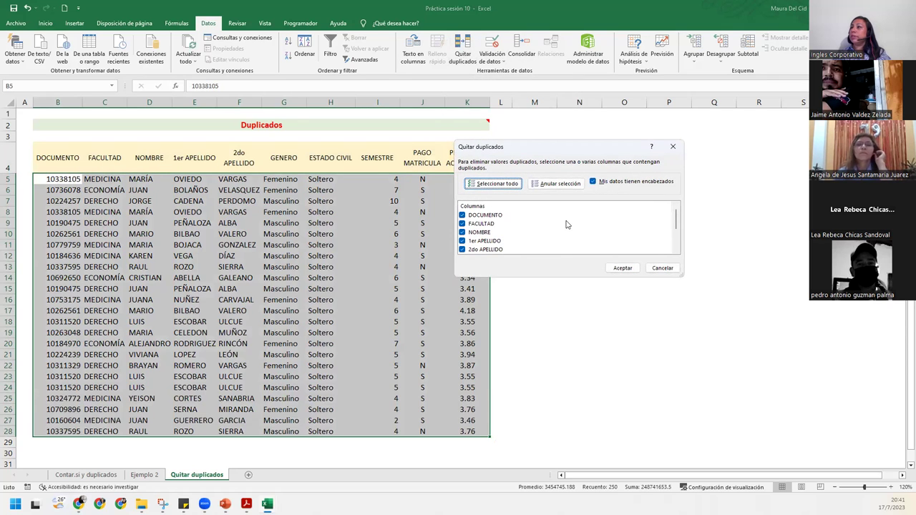
drag(672, 231, 676, 211)
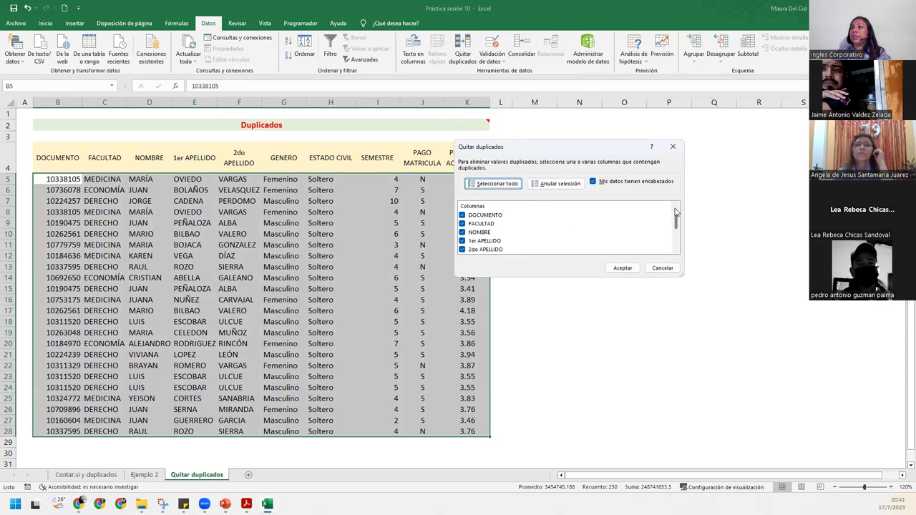
scroll(676, 227, down, 2)
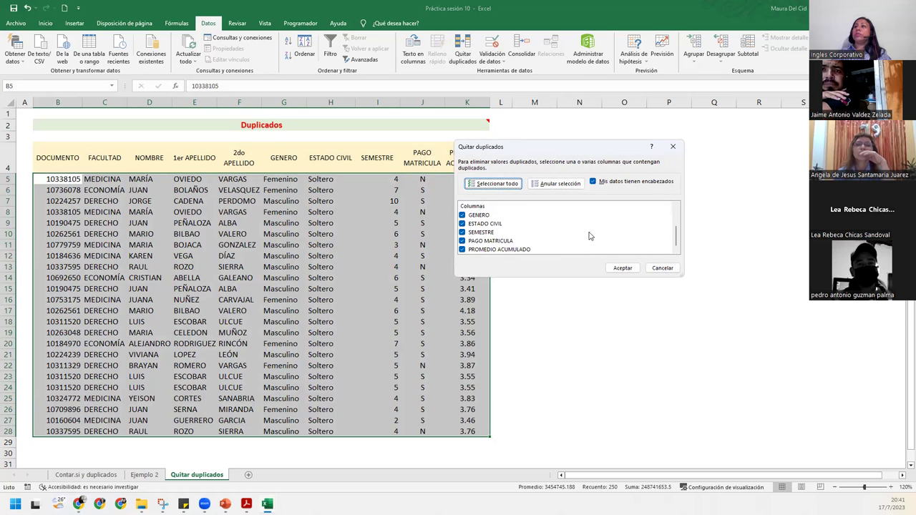
scroll(575, 228, up, 2)
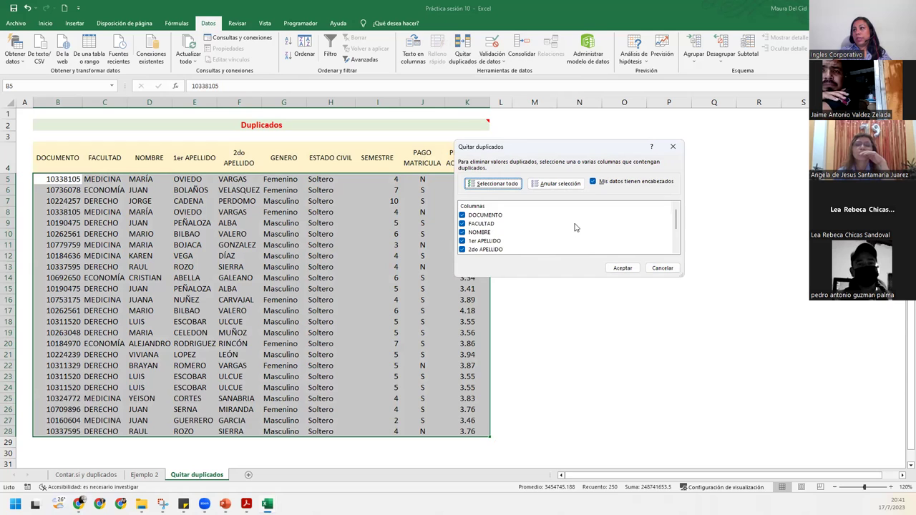
scroll(575, 227, down, 2)
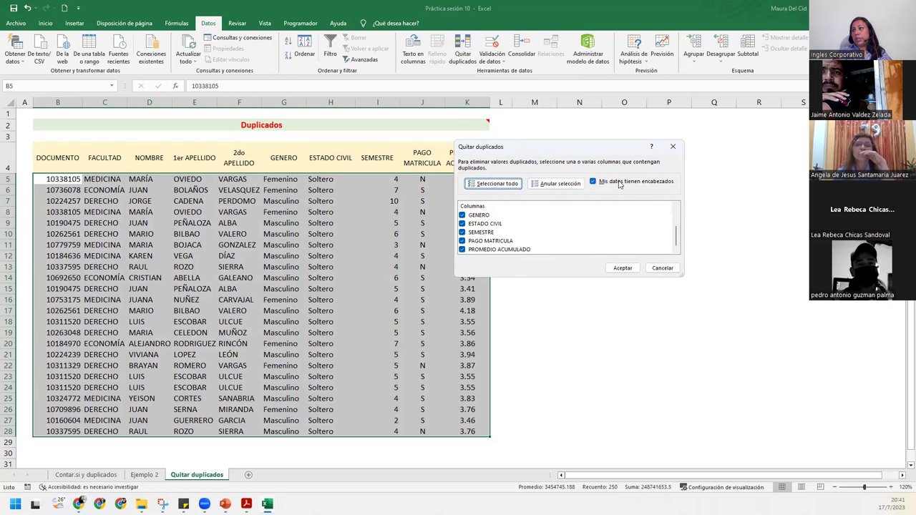
click(624, 271)
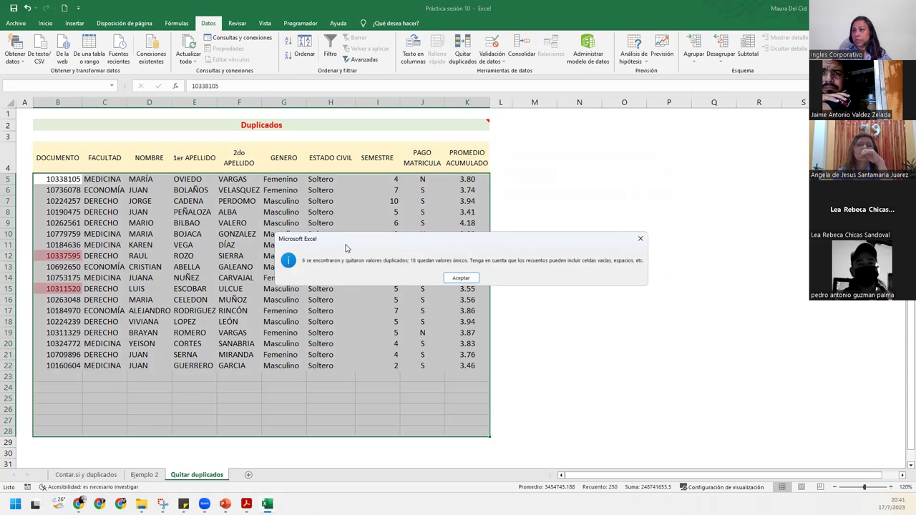
click(460, 278)
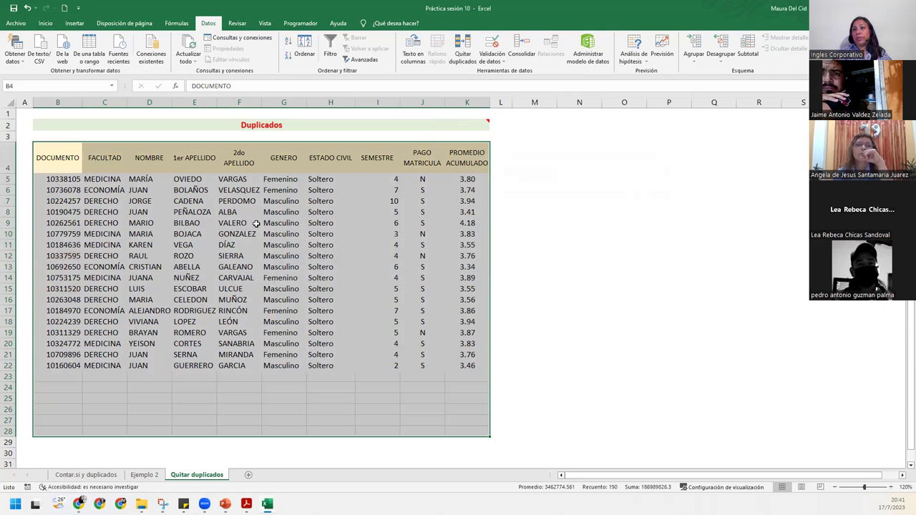
Step: Undo the removal and reselect the full student table with headers
click(26, 8)
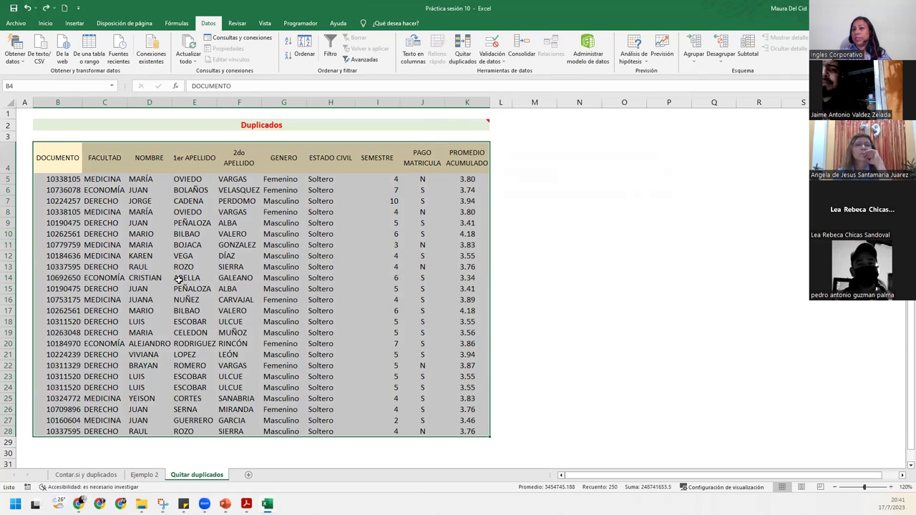
click(77, 277)
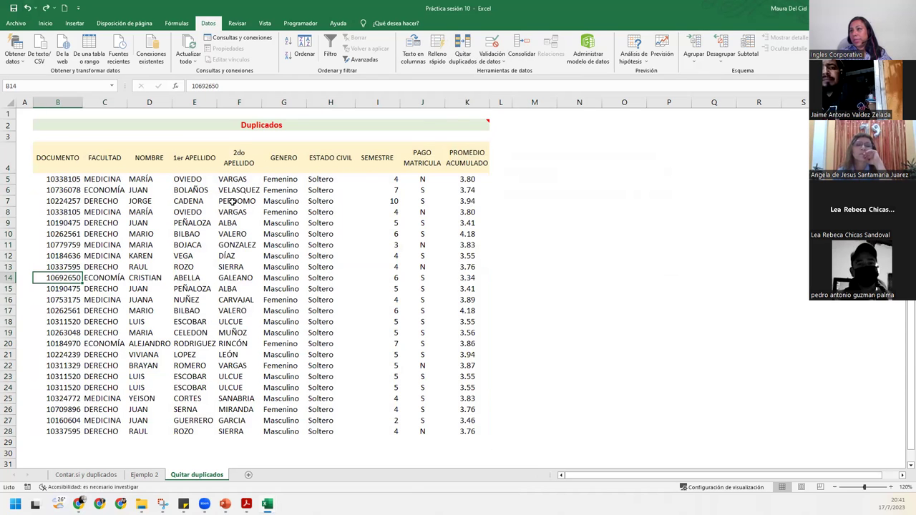
click(63, 180)
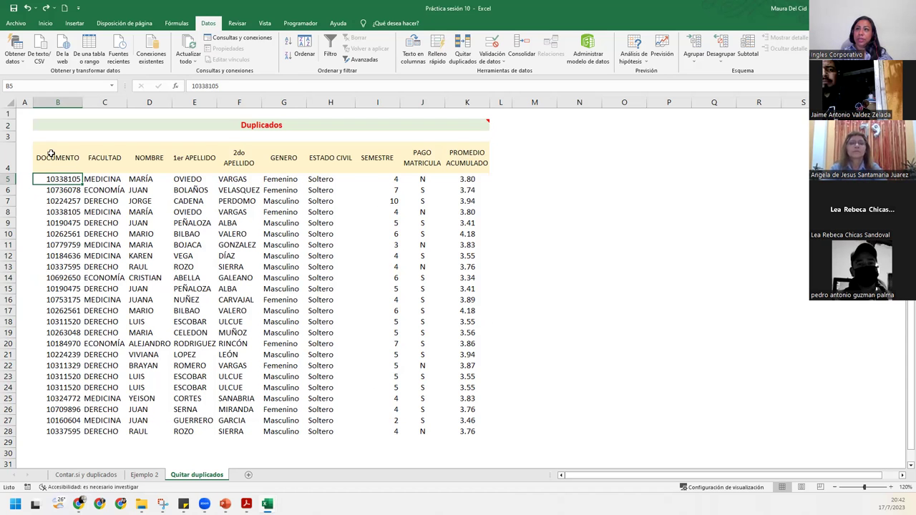
drag(46, 155, 461, 432)
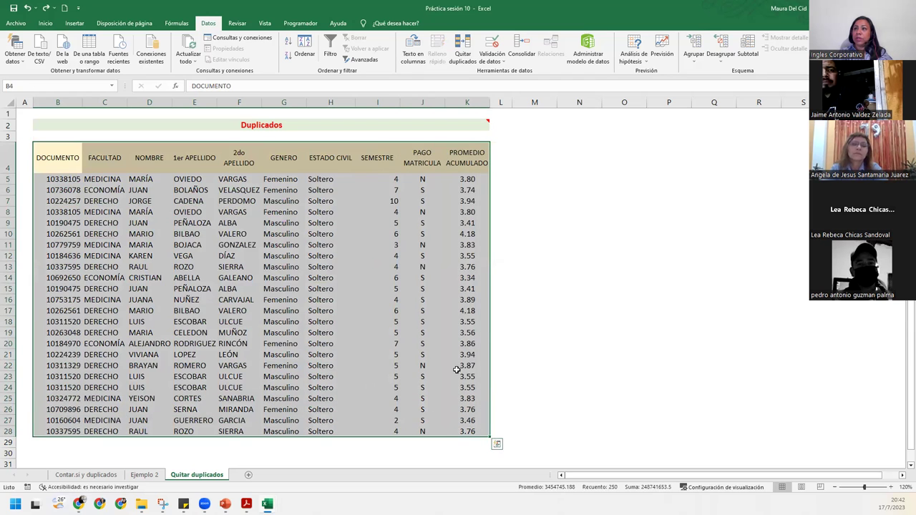
Step: Trial a duplicate removal excluding PAGO MATRICULA and PROMEDIO ACUMULADO, then undo it
click(460, 42)
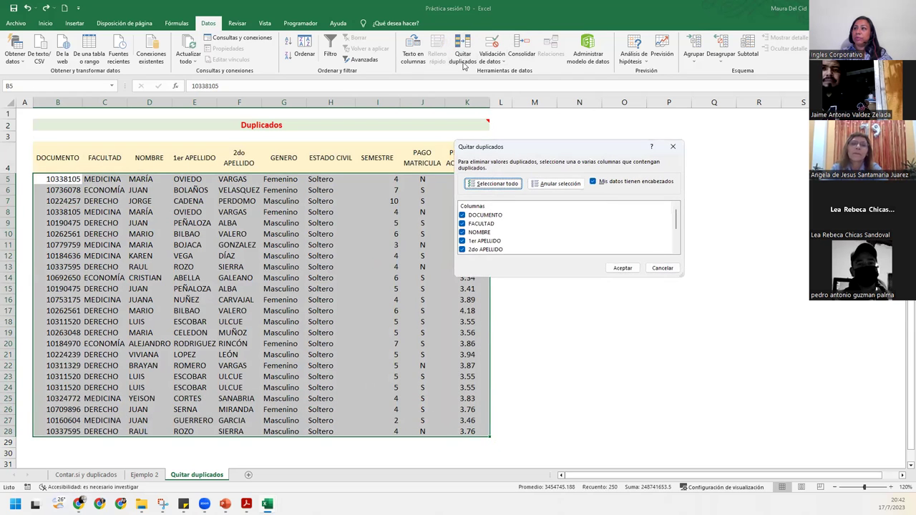
scroll(479, 229, down, 2)
click(462, 241)
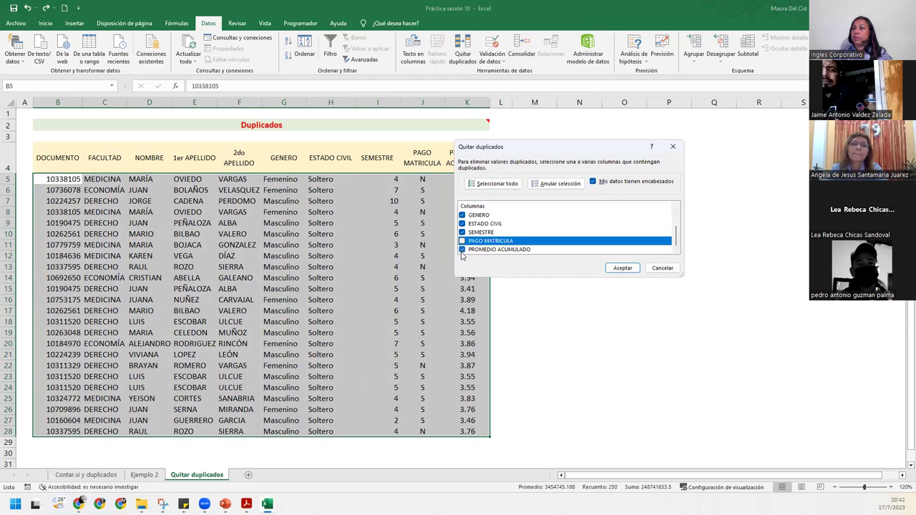
click(461, 249)
click(619, 268)
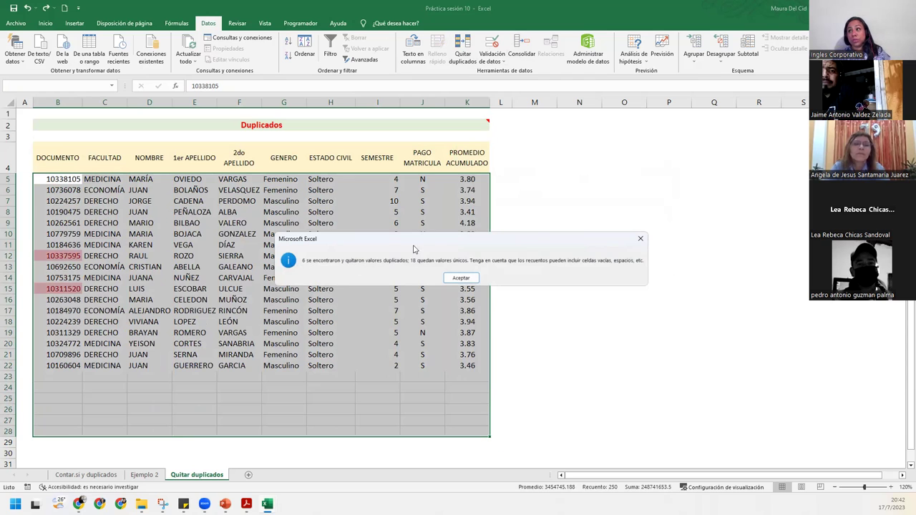
click(462, 280)
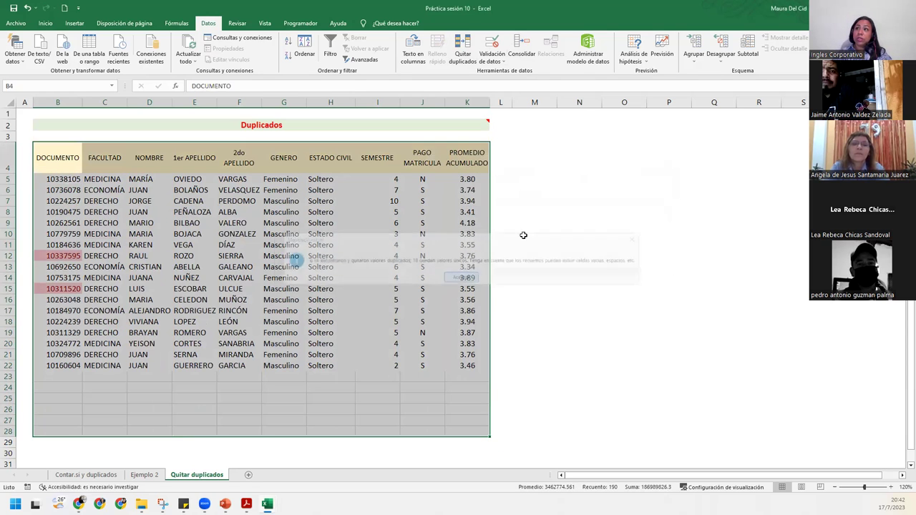
click(28, 8)
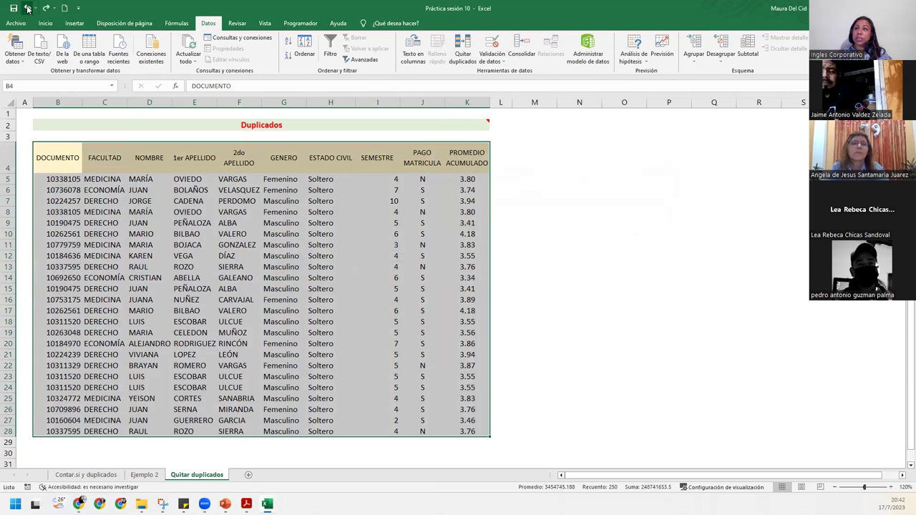
click(149, 232)
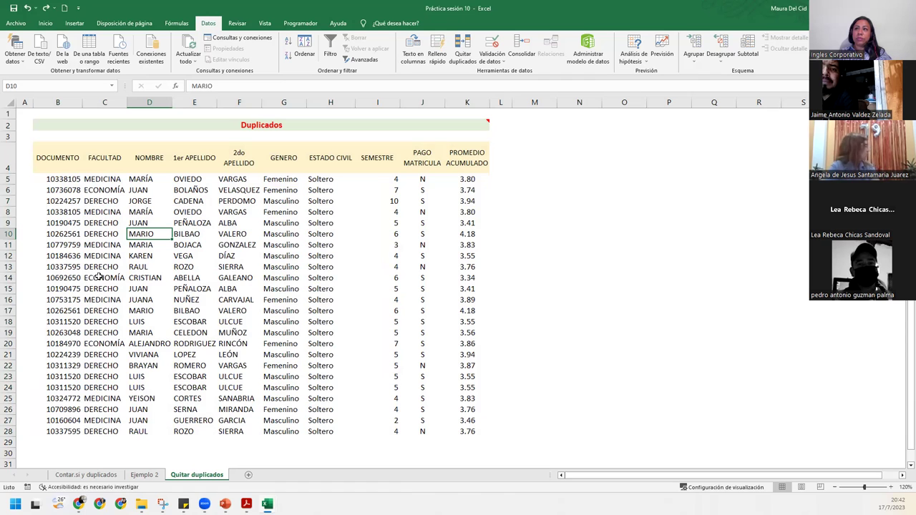
click(73, 179)
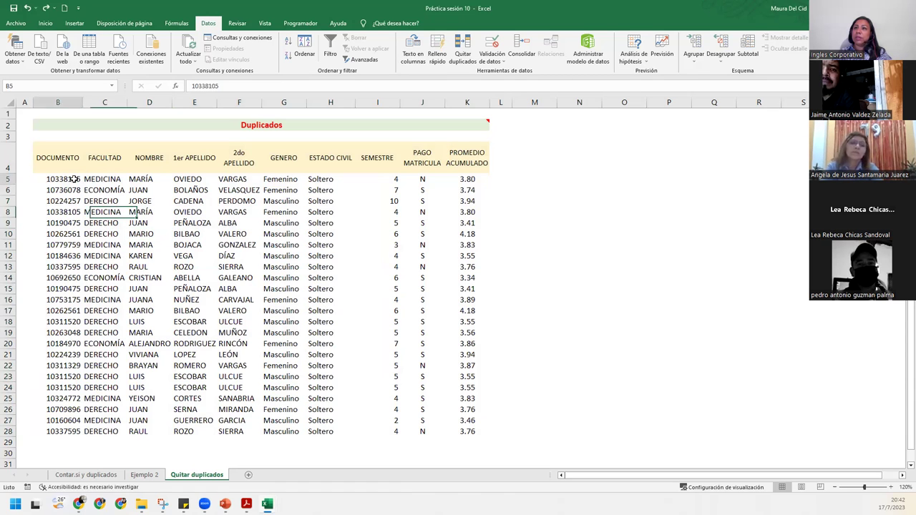
mouse_move(43, 157)
mouse_down()
mouse_move(449, 434)
mouse_move(471, 433)
mouse_up()
click(464, 50)
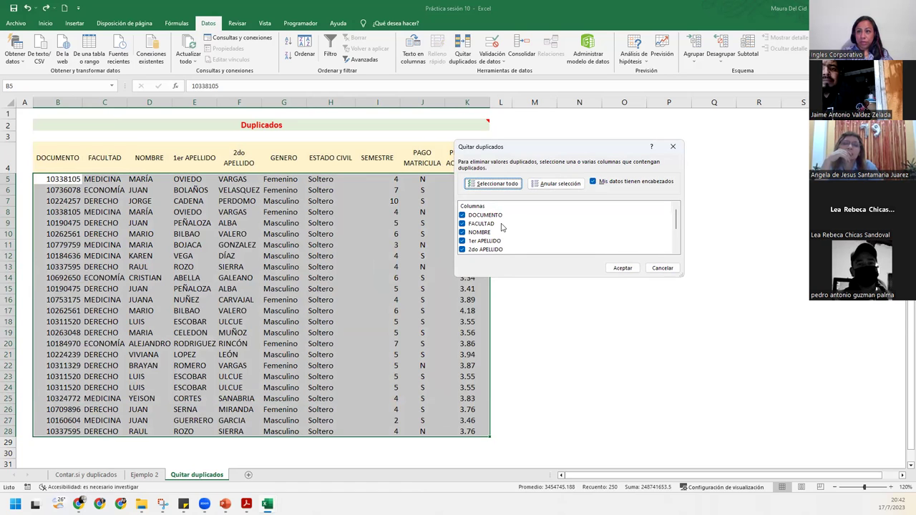
click(463, 215)
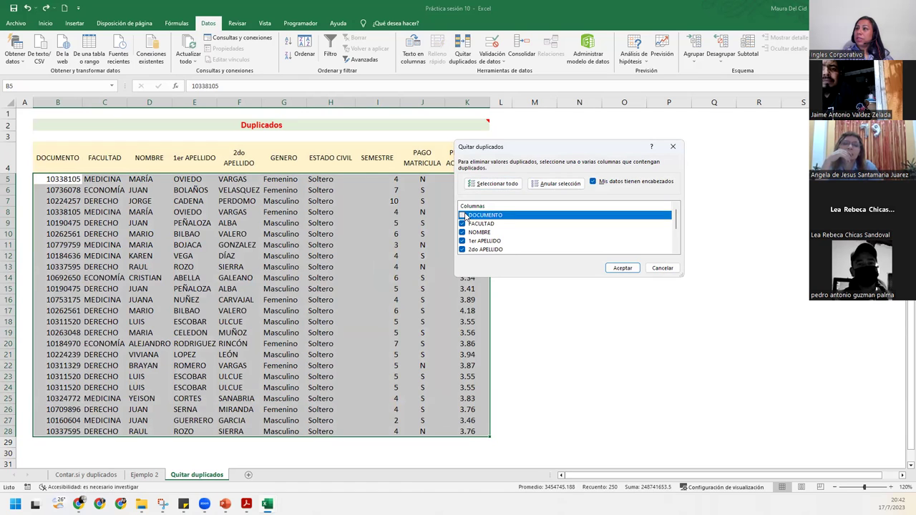
click(551, 184)
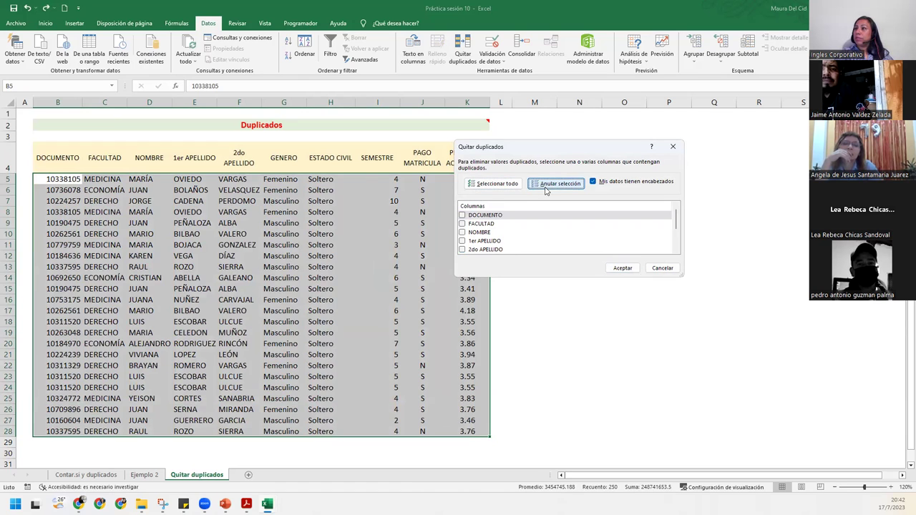
click(462, 218)
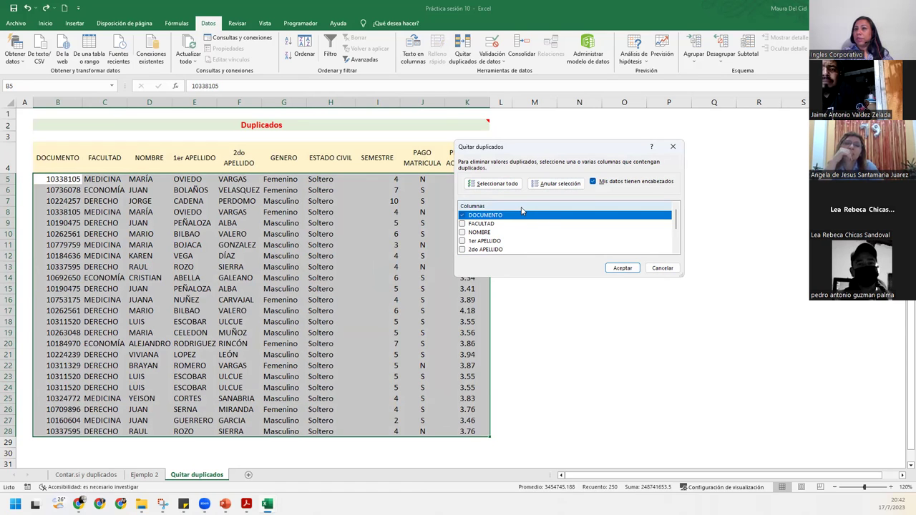
click(620, 269)
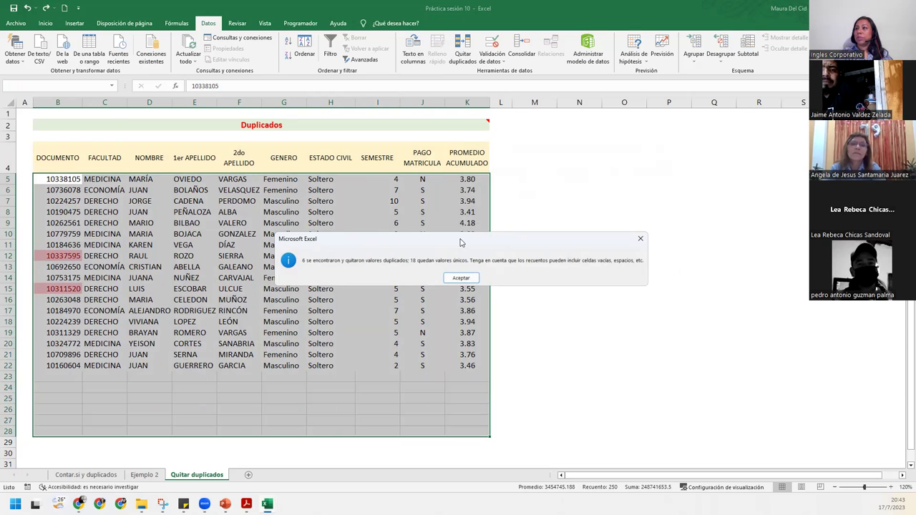
click(471, 279)
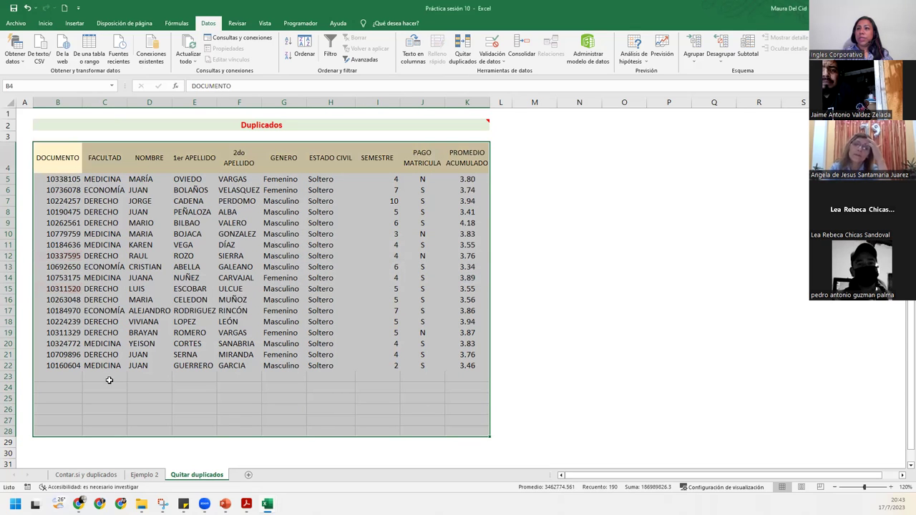
click(89, 234)
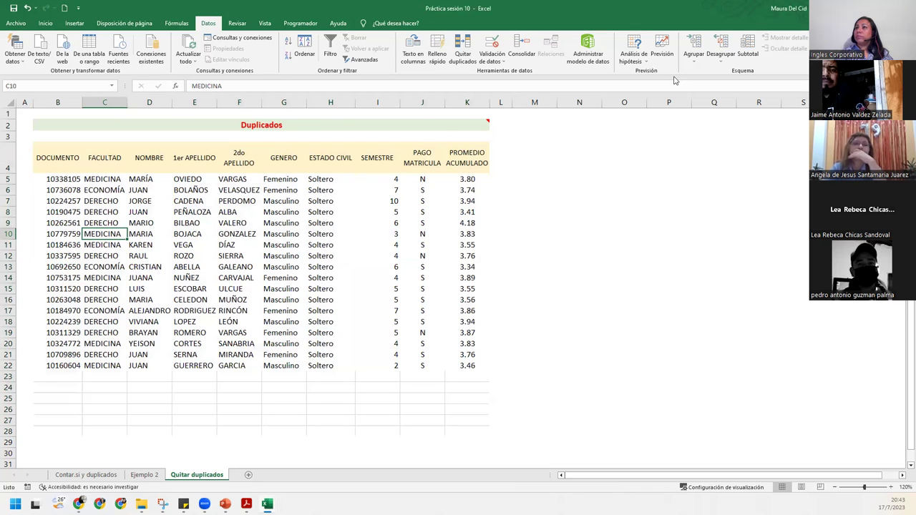
click(28, 8)
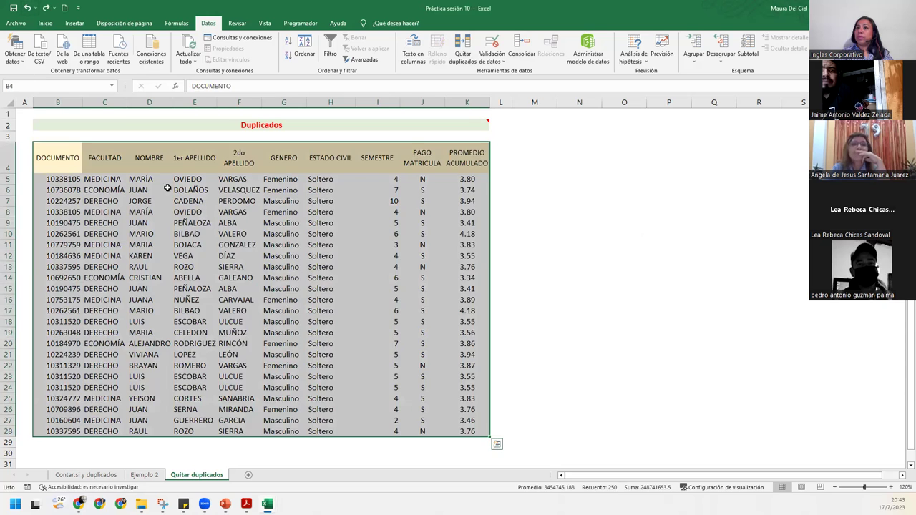
click(52, 200)
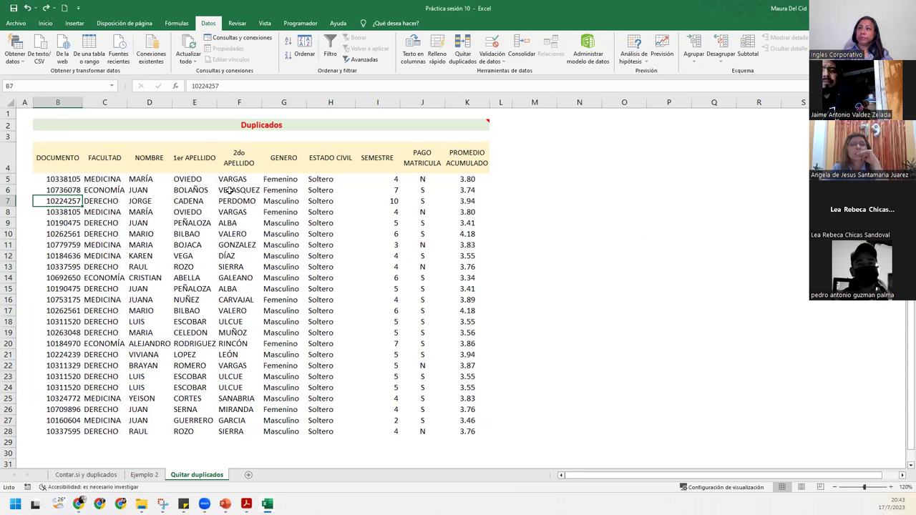
click(208, 188)
mouse_move(56, 158)
mouse_down()
mouse_move(465, 384)
mouse_move(466, 432)
mouse_up()
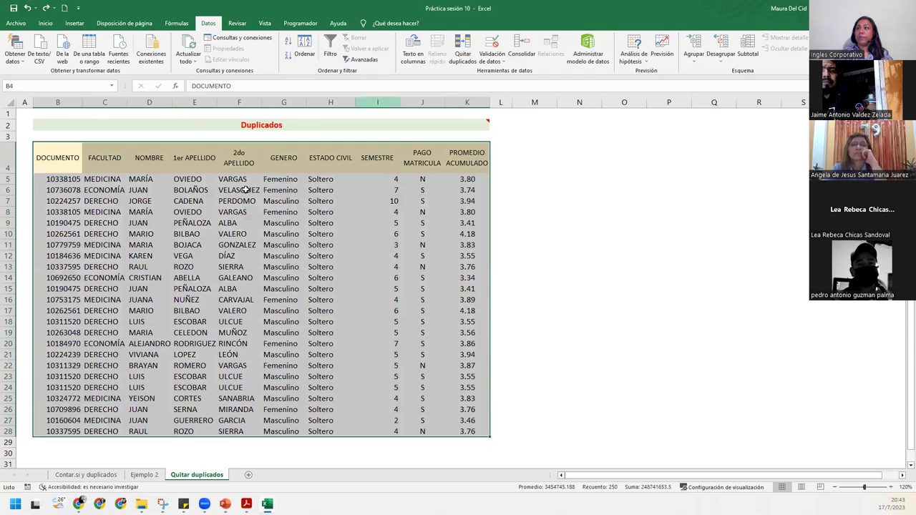
click(461, 59)
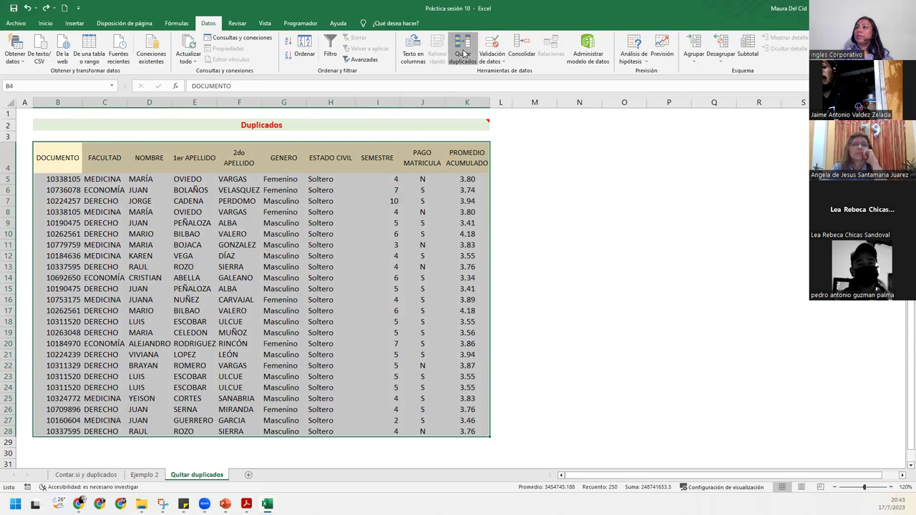
click(557, 183)
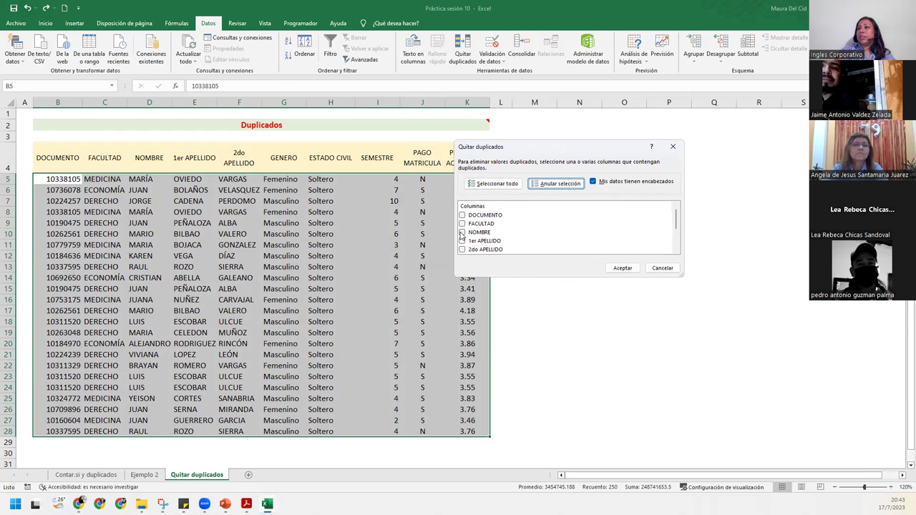
click(461, 234)
click(462, 241)
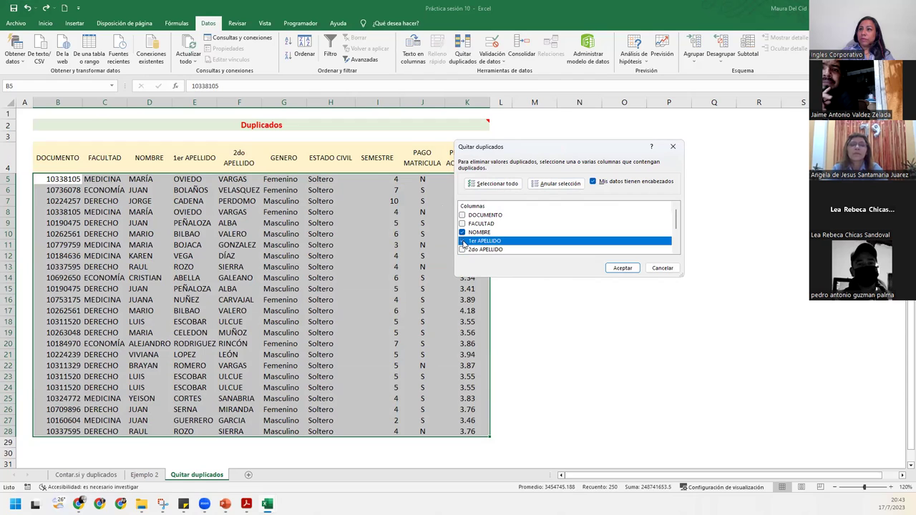
click(463, 245)
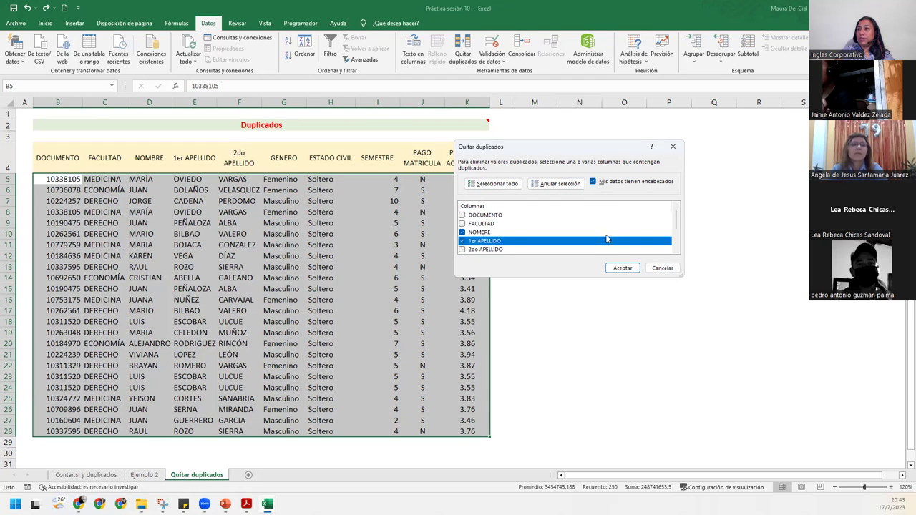
click(623, 268)
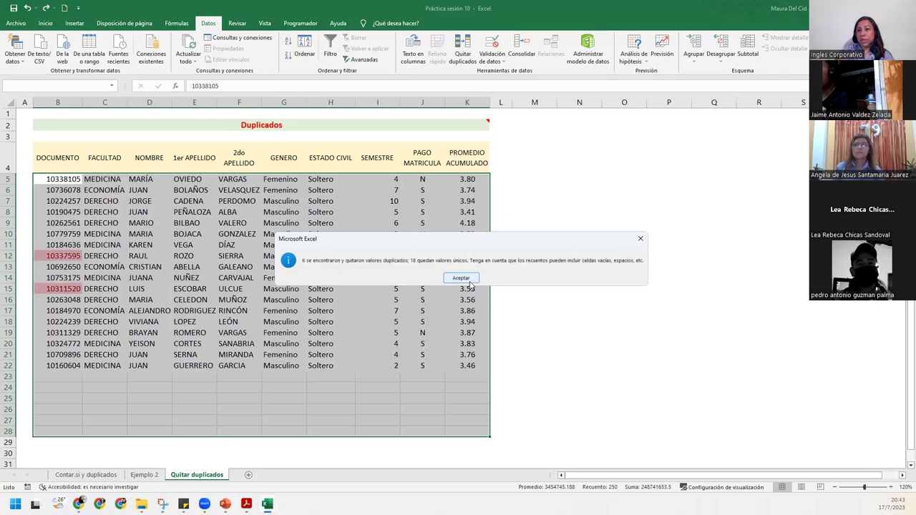
click(462, 278)
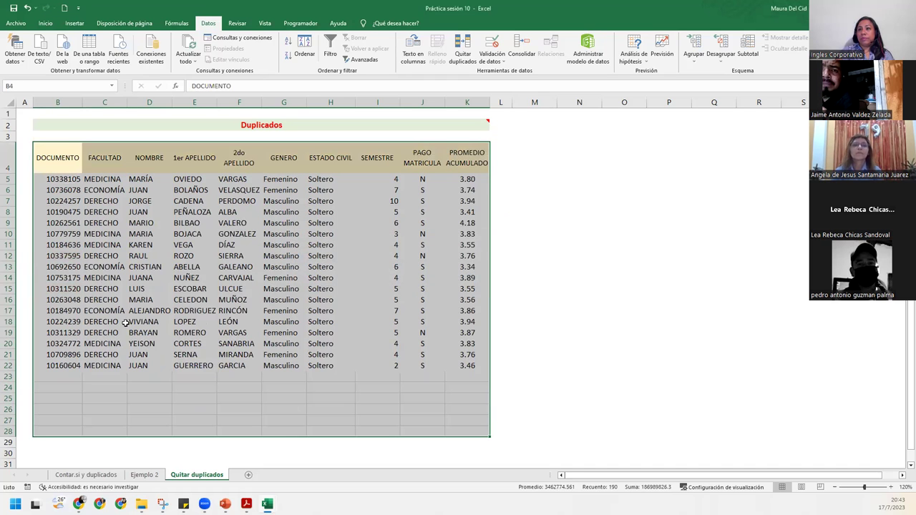
click(140, 234)
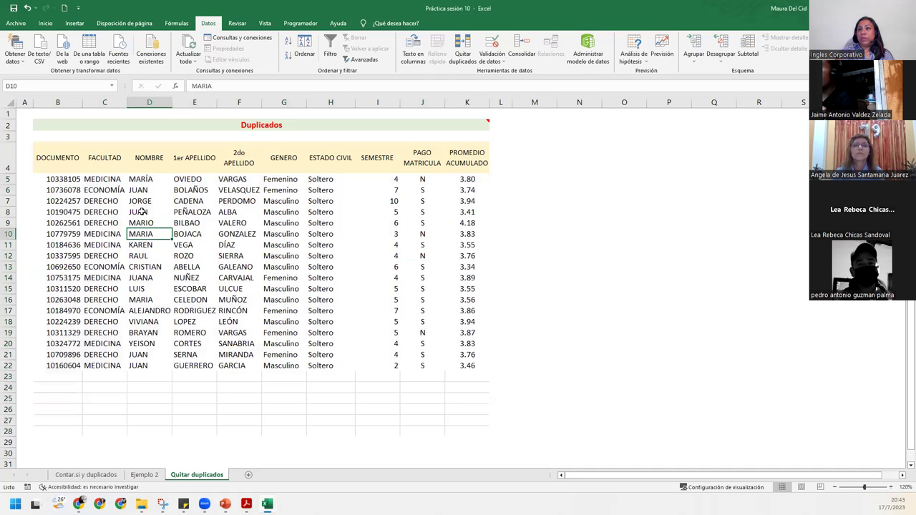
click(147, 175)
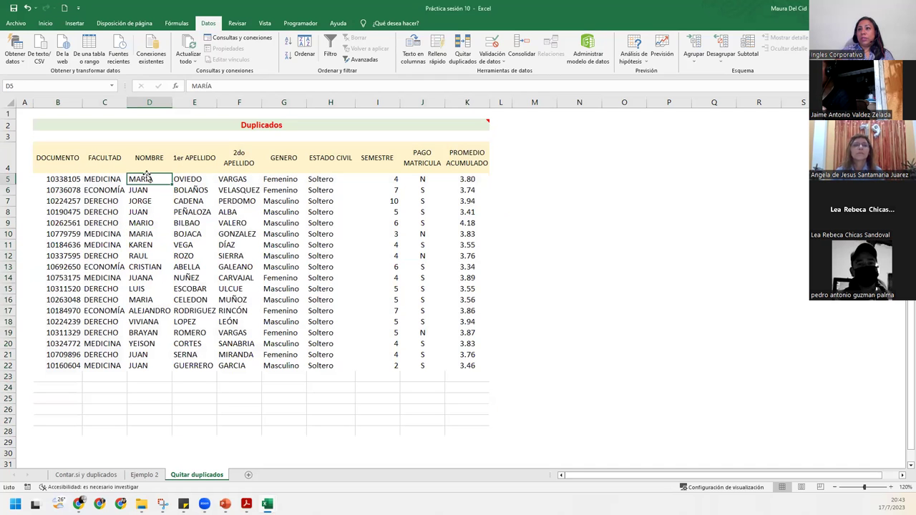
click(144, 300)
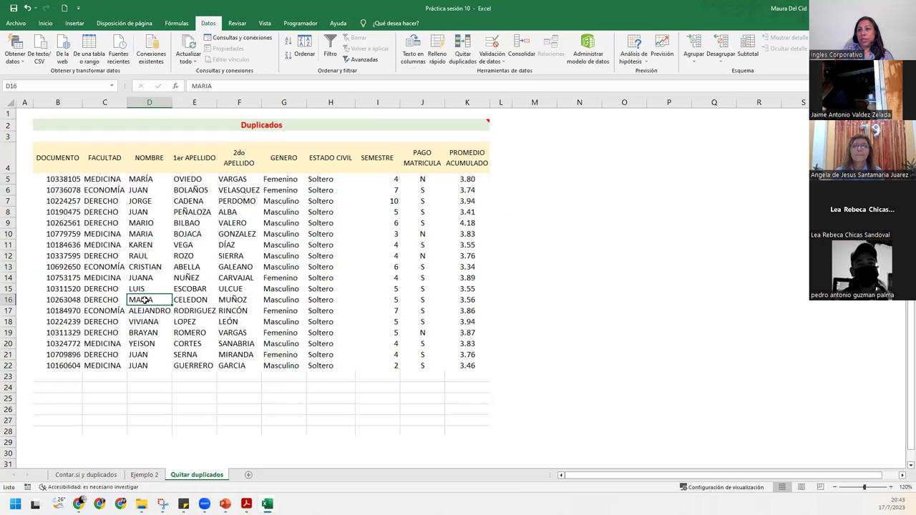
click(205, 300)
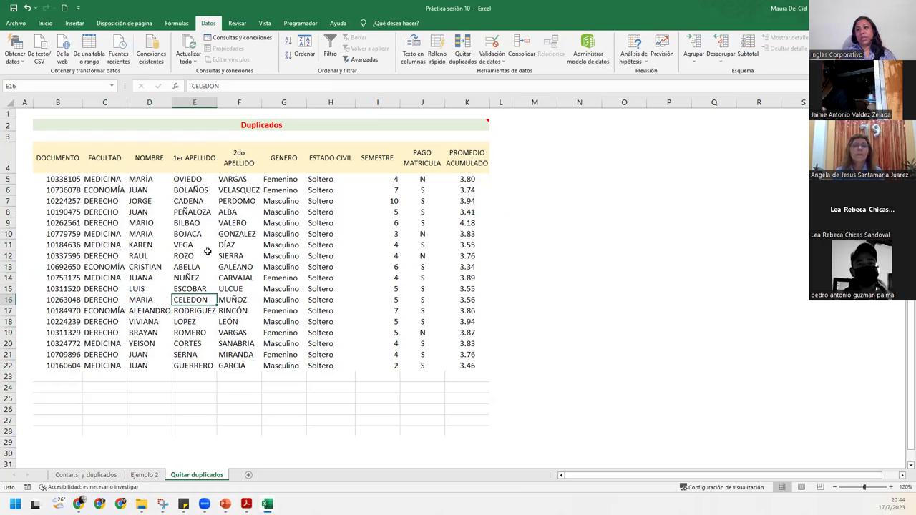
ctrl+click(195, 180)
ctrl+click(196, 234)
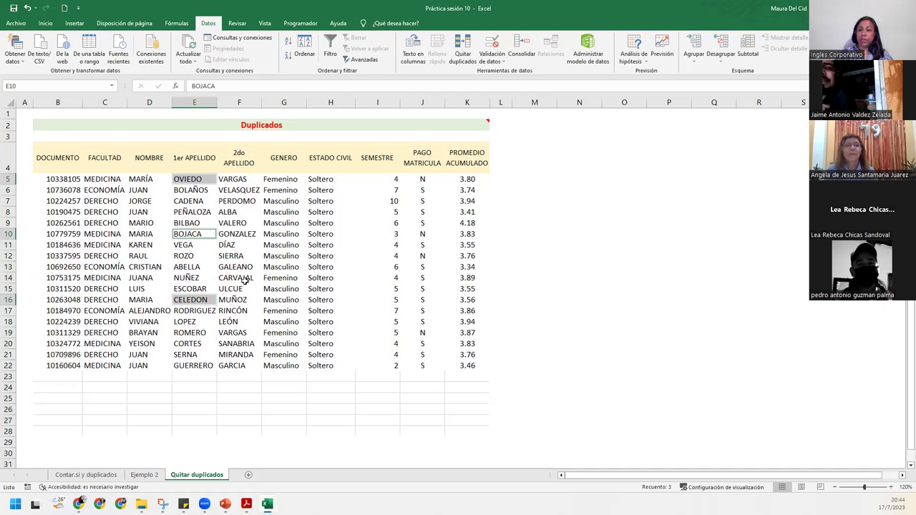
Step: Undo the duplicate removal with Ctrl+Z to bring back all 24 student rows
key(ctrl+z)
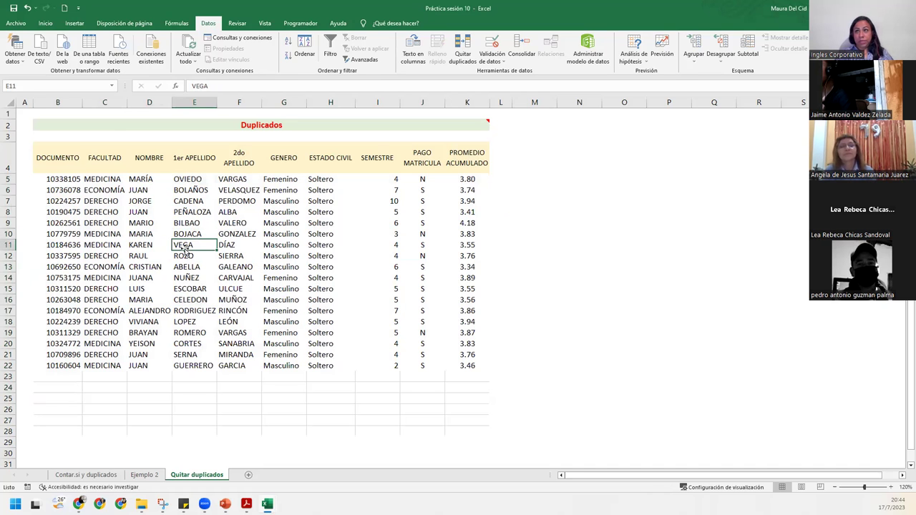
key(ctrl+z)
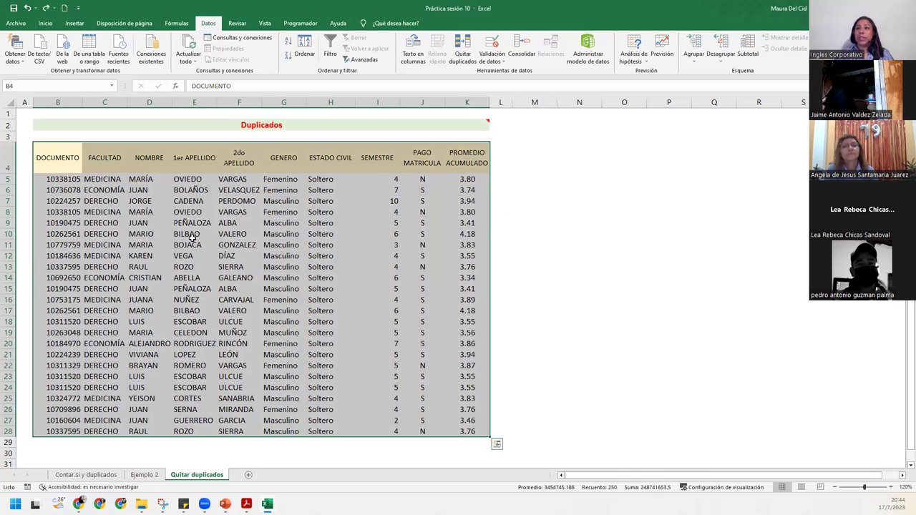
click(193, 237)
Step: Select rows 5 and 8 together to show they are identical student records
drag(142, 179, 212, 180)
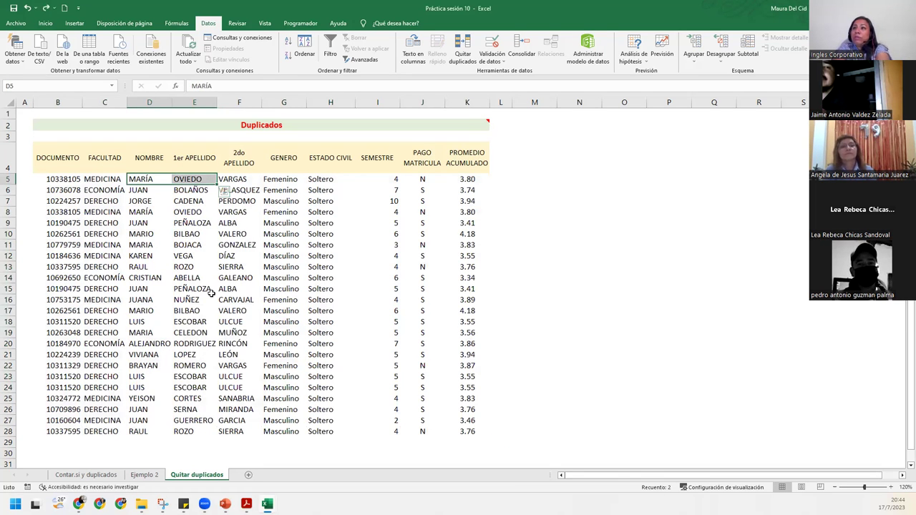
ctrl+drag(140, 212, 203, 213)
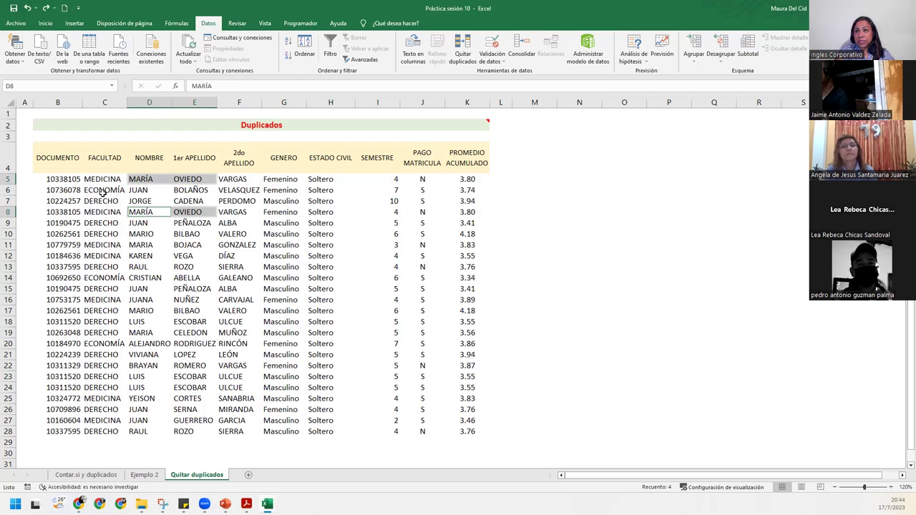
drag(63, 180, 454, 184)
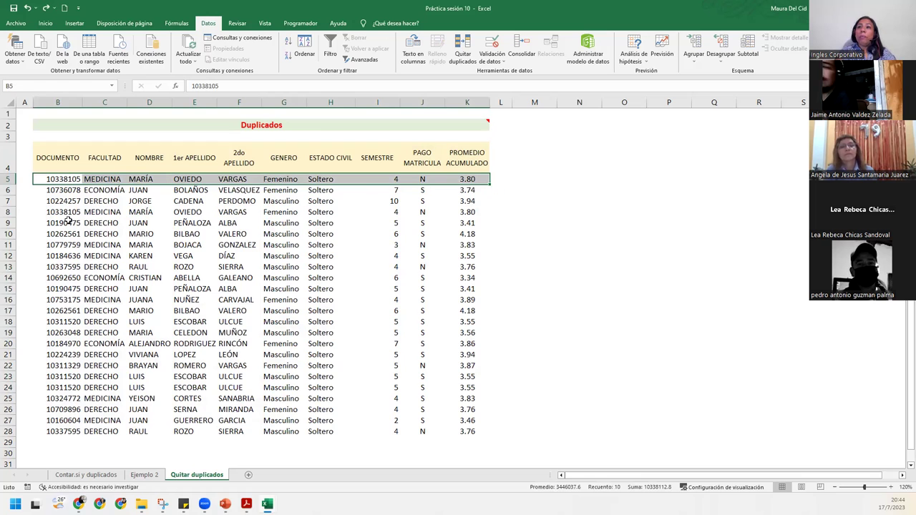
drag(55, 212, 473, 209)
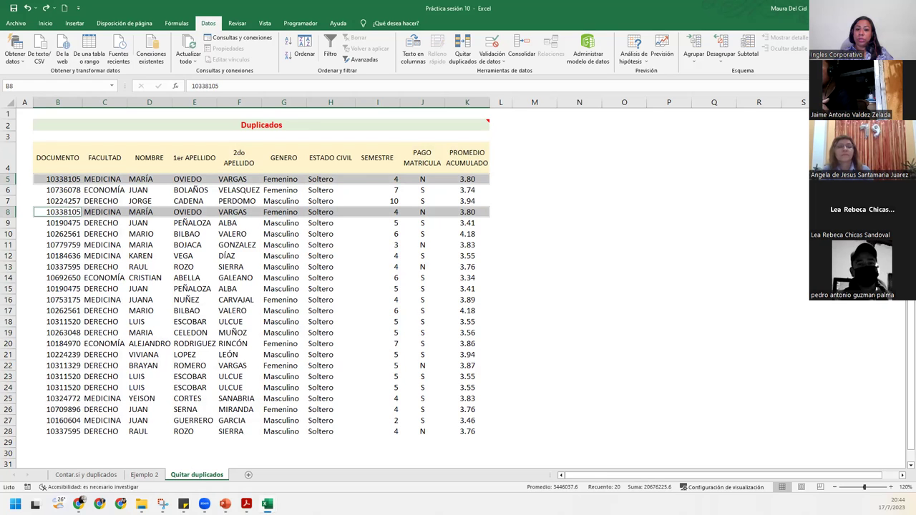
click(58, 212)
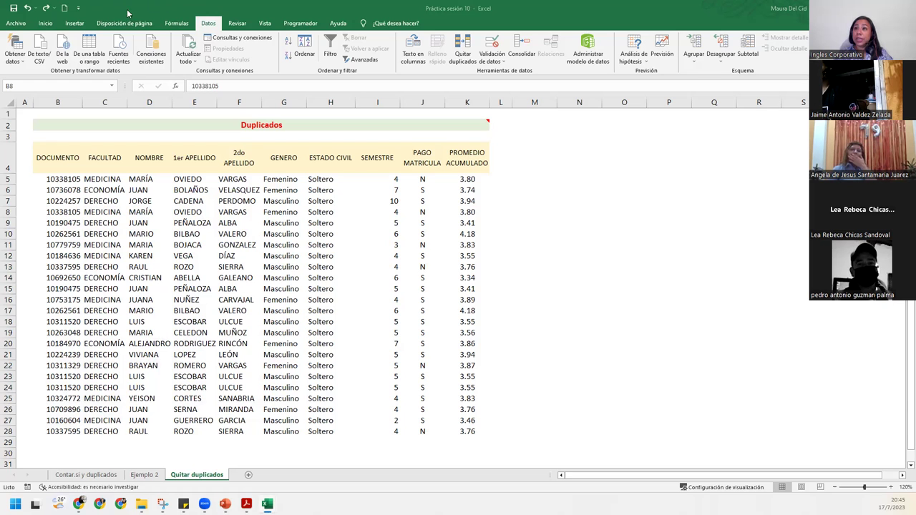
Step: Select the DOCUMENTO numbers from B28 up to B5
click(282, 248)
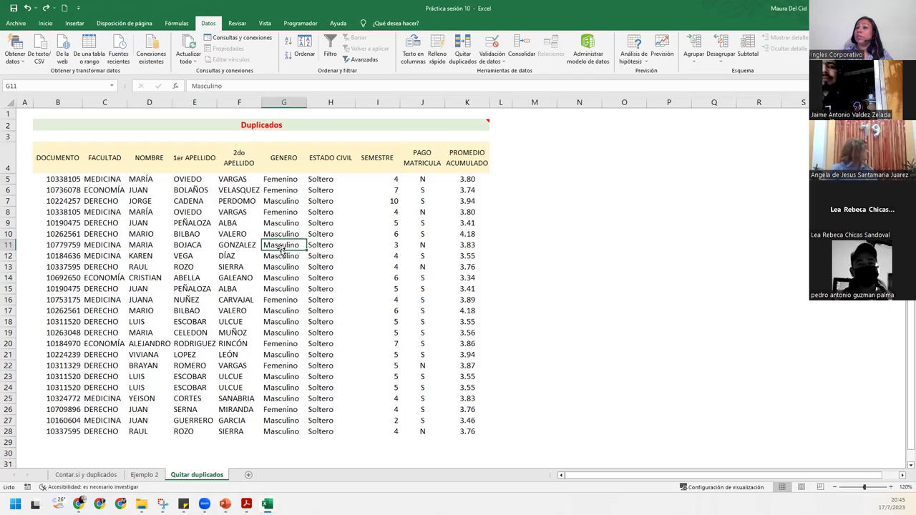
drag(50, 430, 59, 183)
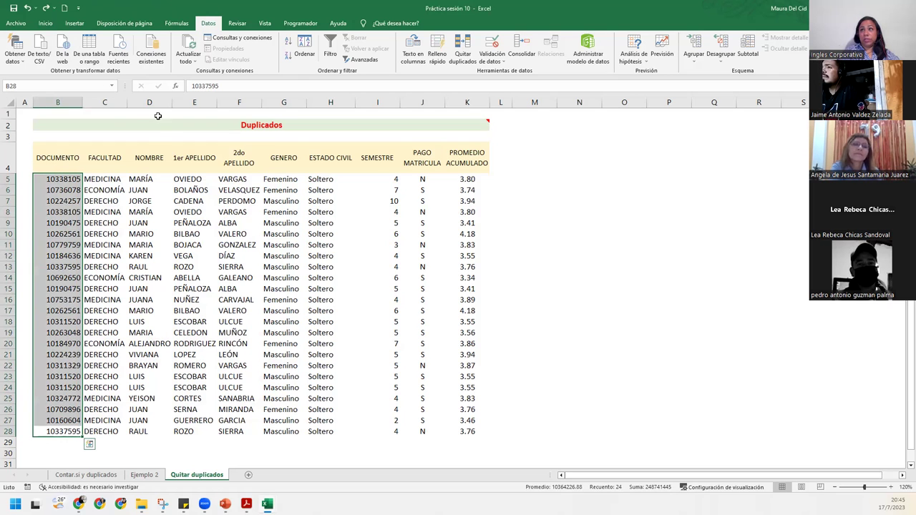
mouse_move(166, 125)
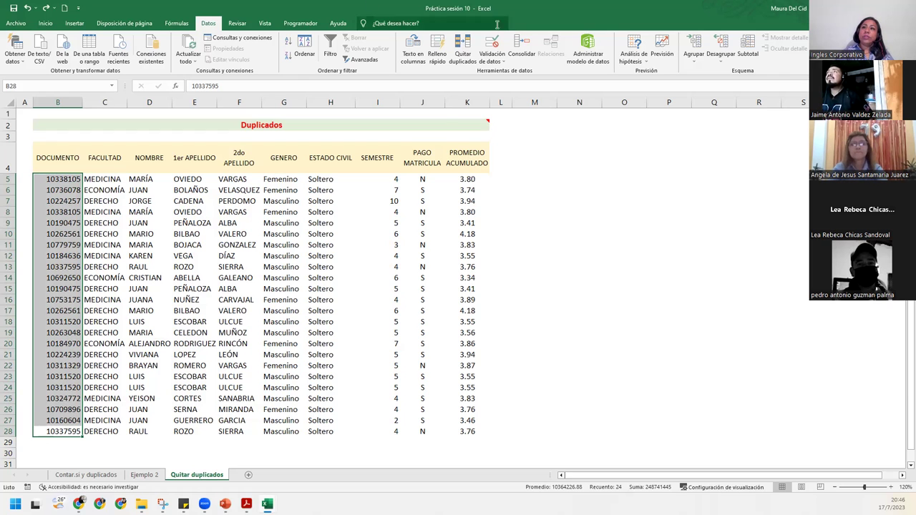
Step: Show the Inicio > Formato condicional > Reglas para resaltar celdas menu
click(52, 25)
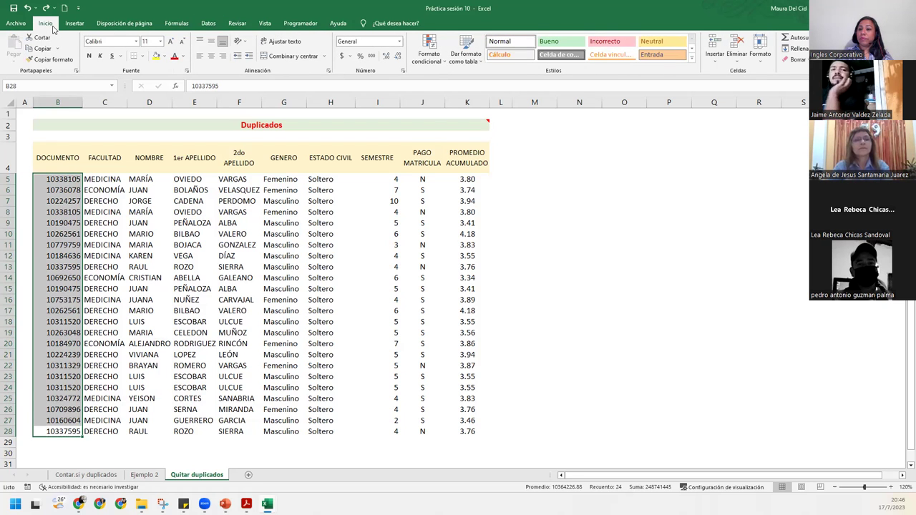
click(428, 57)
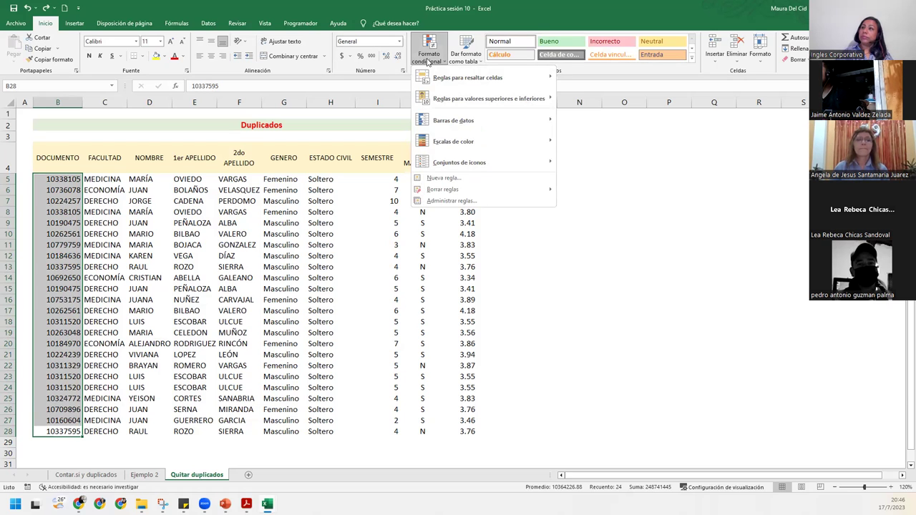
mouse_move(483, 73)
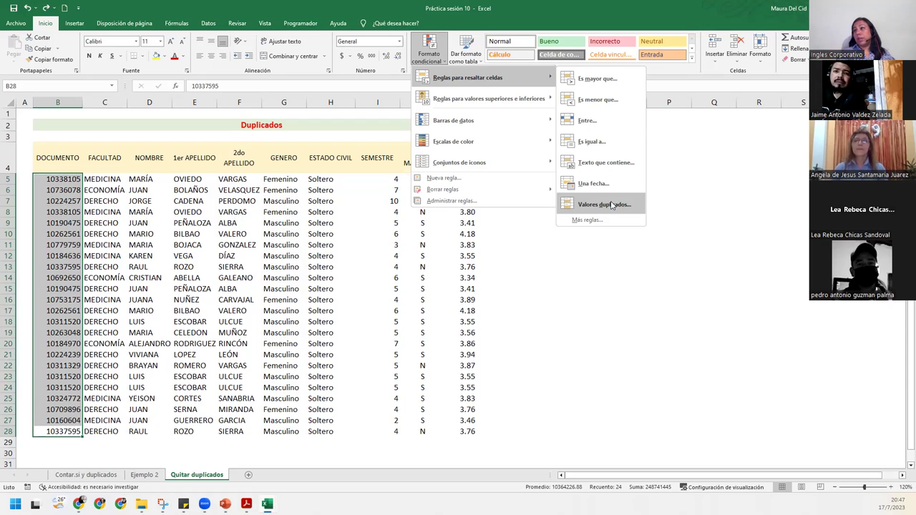
Step: Start a Valores duplicados rule and preview yellow, green and light red highlight styles
click(612, 205)
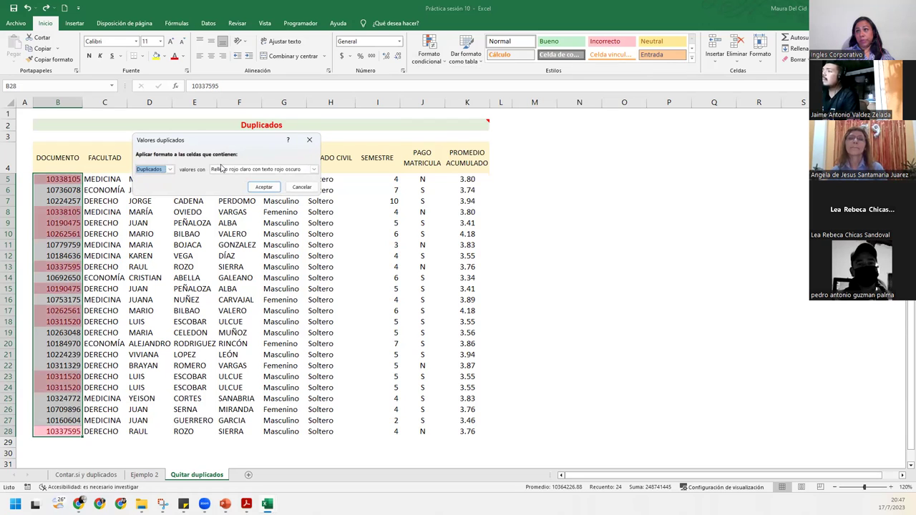
click(285, 170)
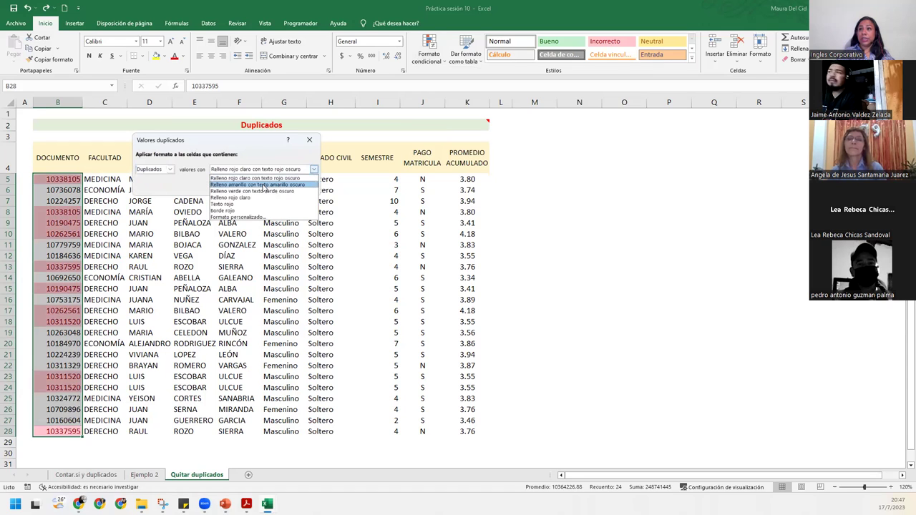
click(263, 184)
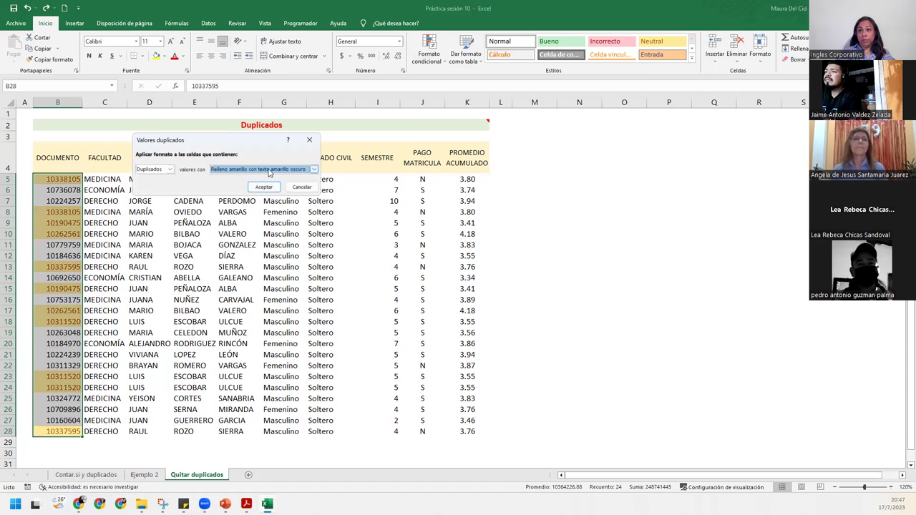
click(313, 170)
click(240, 191)
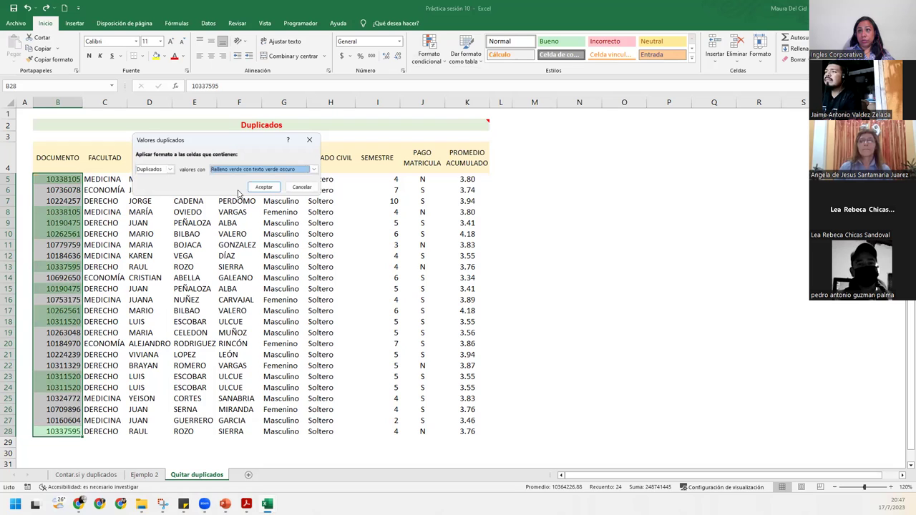
click(243, 169)
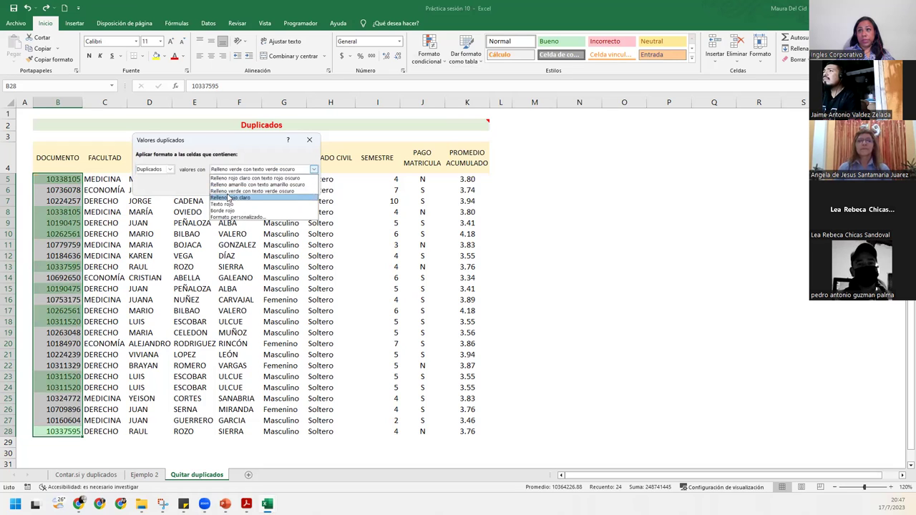
click(228, 197)
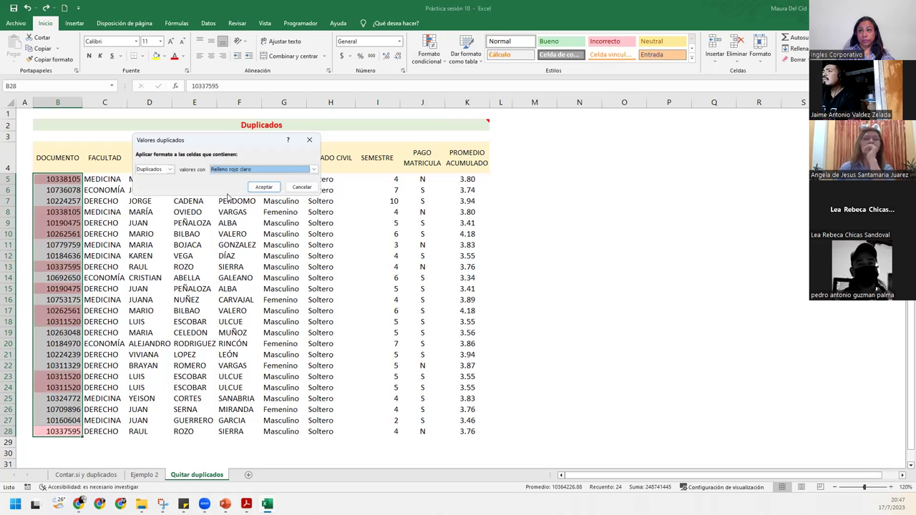
Step: Preview red text, red border and yellow, settling on green fill with dark green text
click(270, 170)
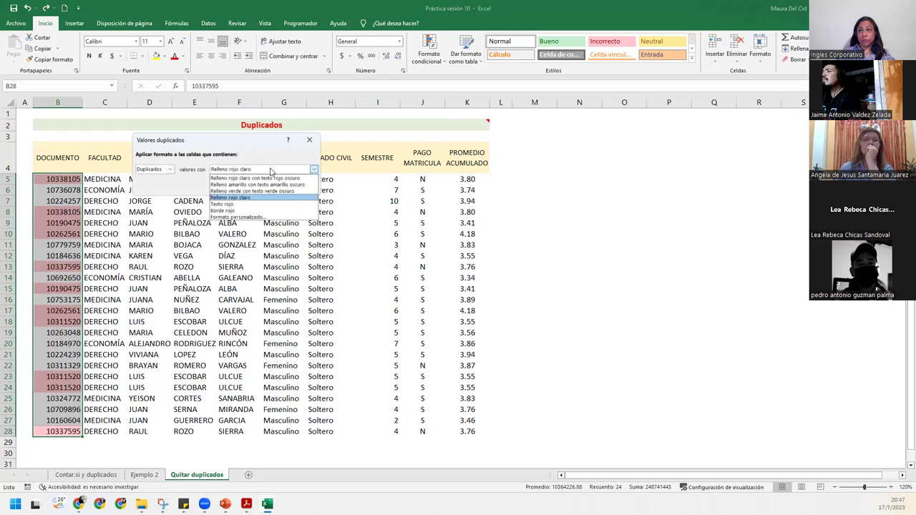
click(231, 205)
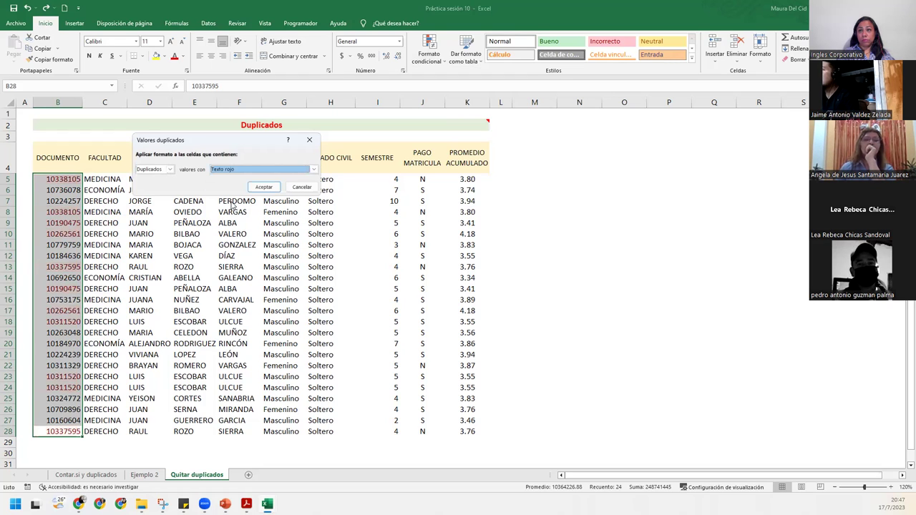
click(236, 170)
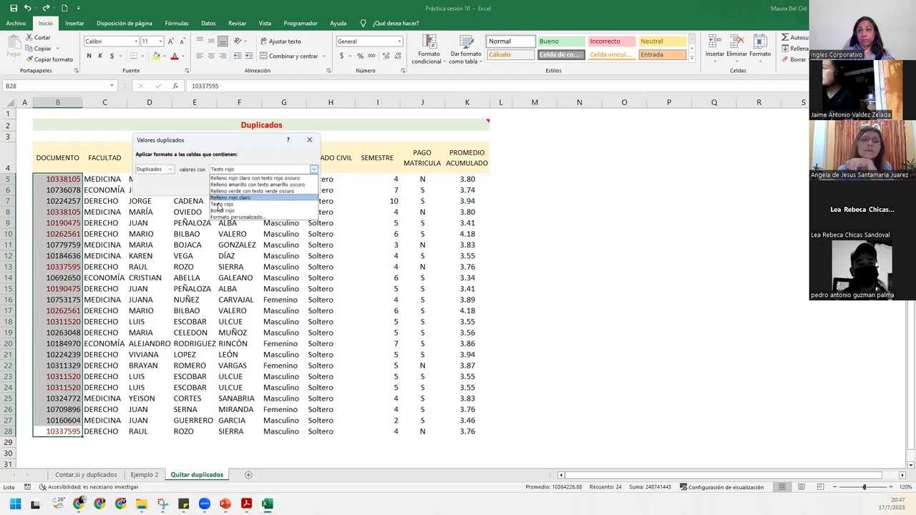
click(222, 211)
click(236, 171)
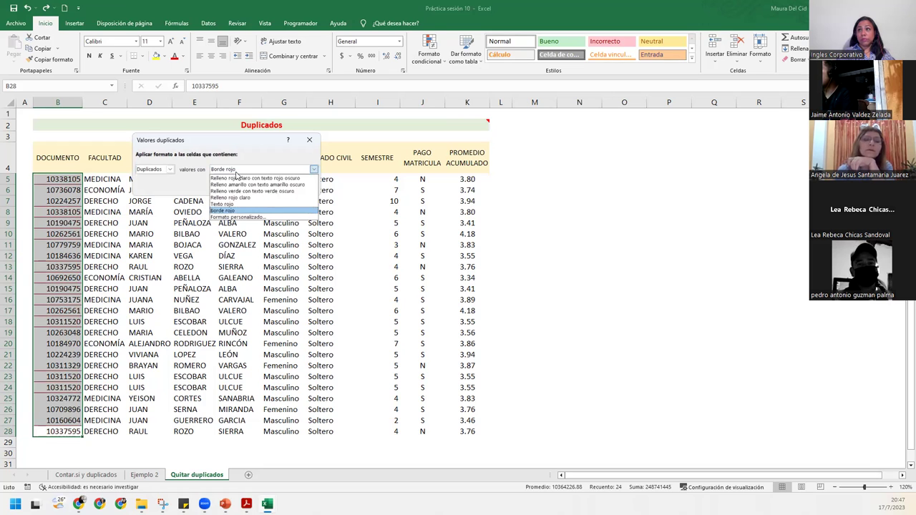
click(232, 185)
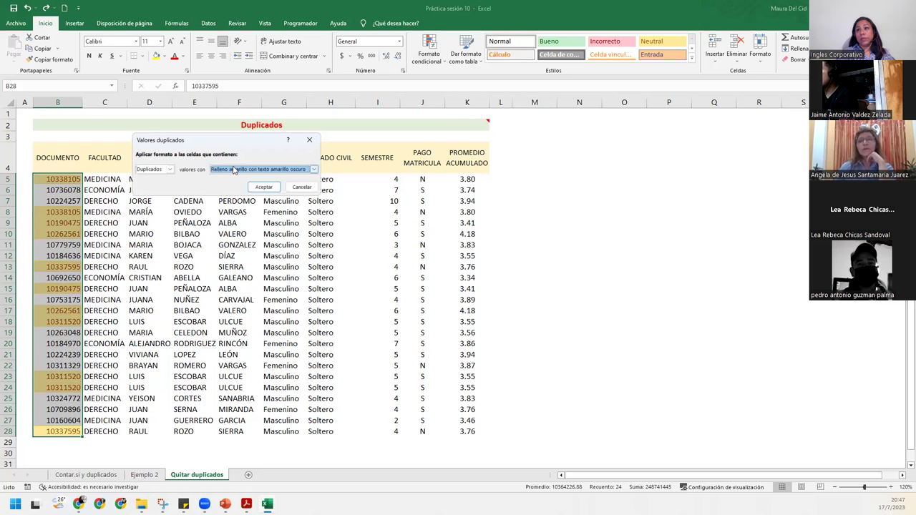
click(233, 169)
click(232, 191)
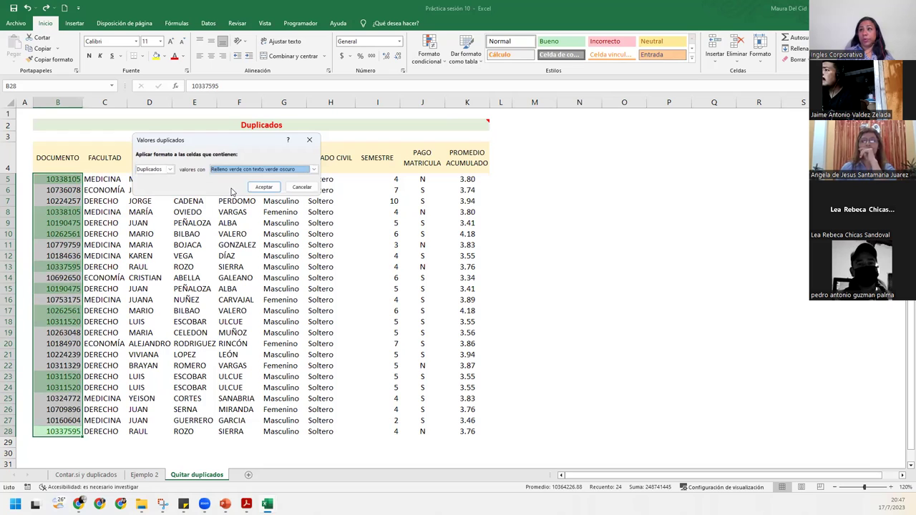
click(312, 169)
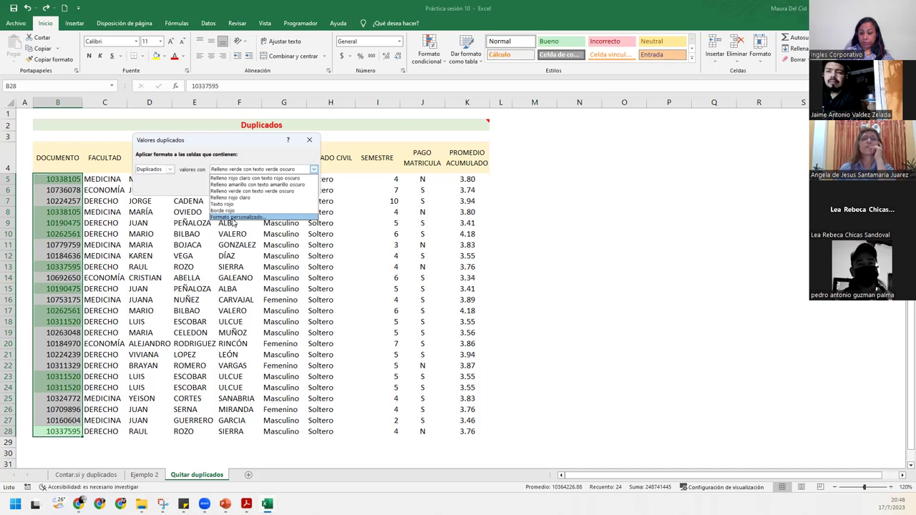
Step: Create a custom duplicate format with blue, non-underlined text
click(232, 220)
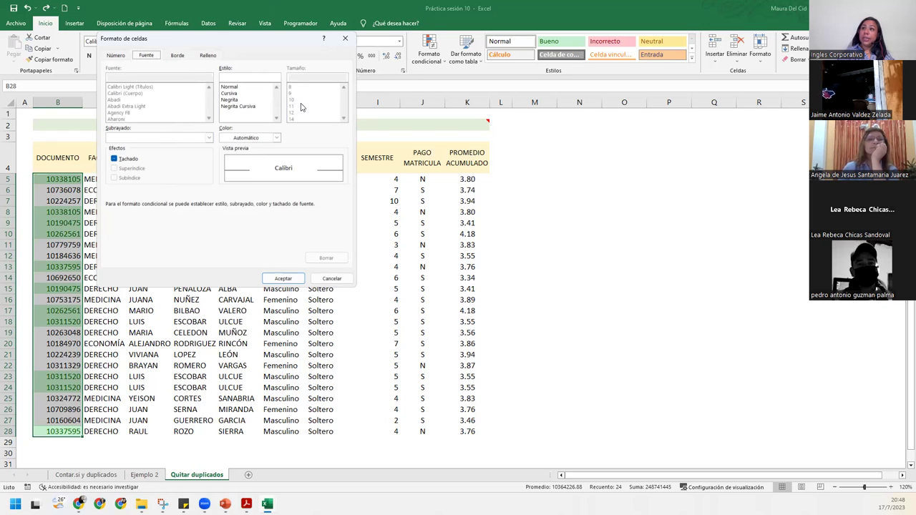
click(158, 139)
click(159, 145)
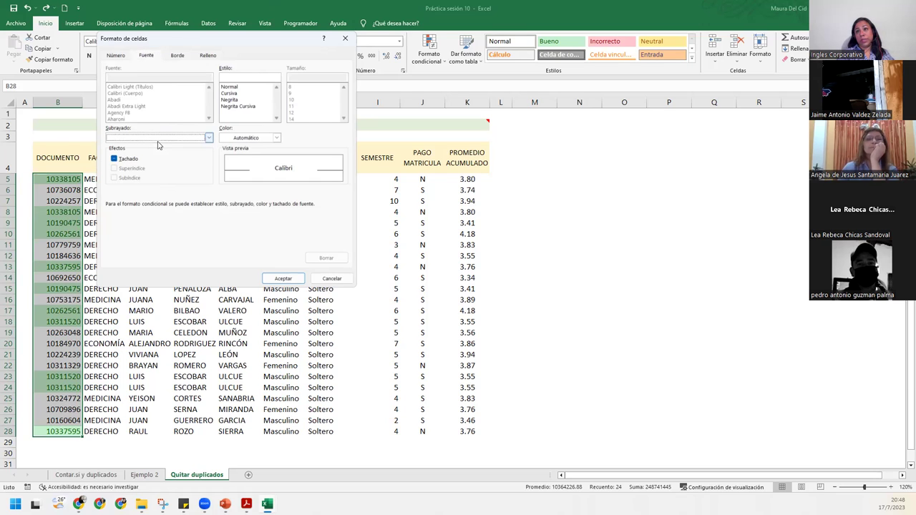
click(275, 137)
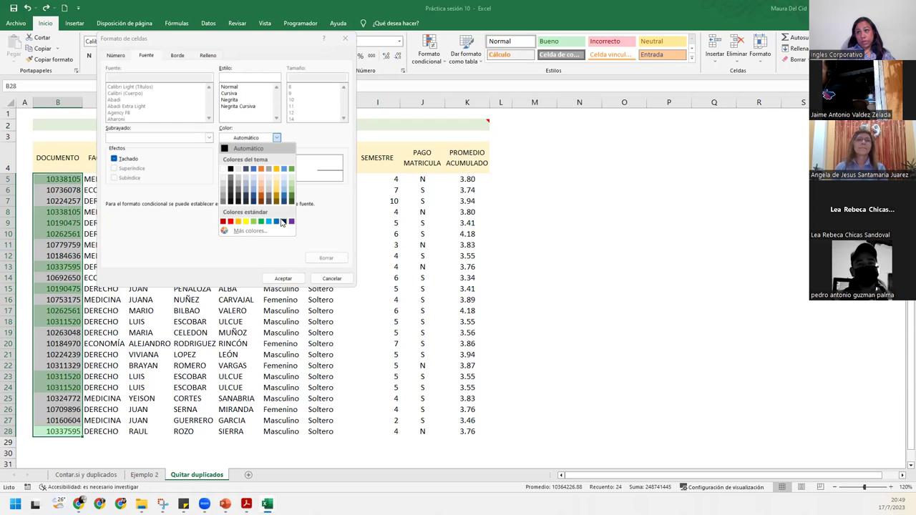
click(276, 222)
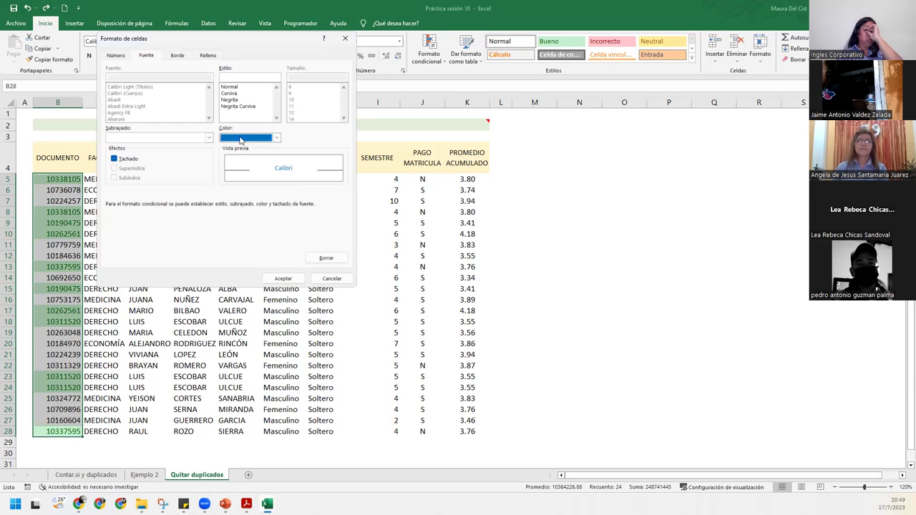
Step: Add a light blue fill to the format and apply it to column B
click(176, 55)
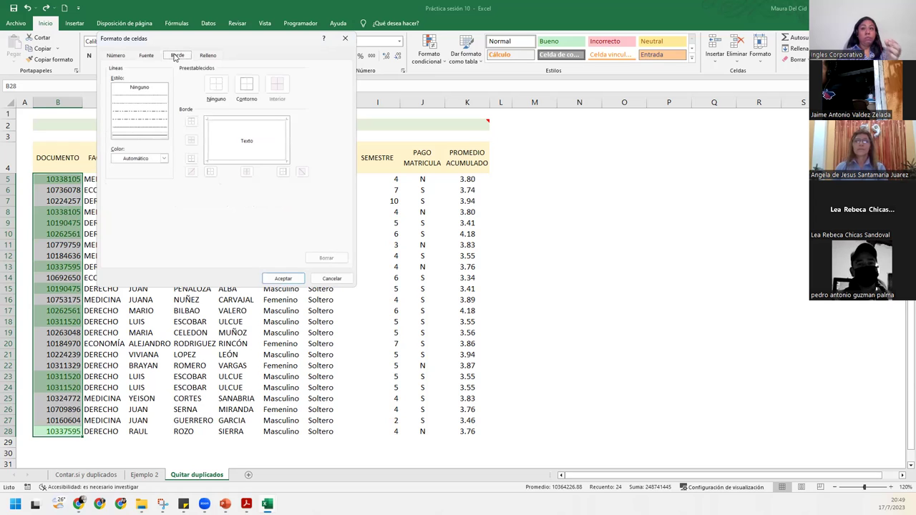
click(206, 57)
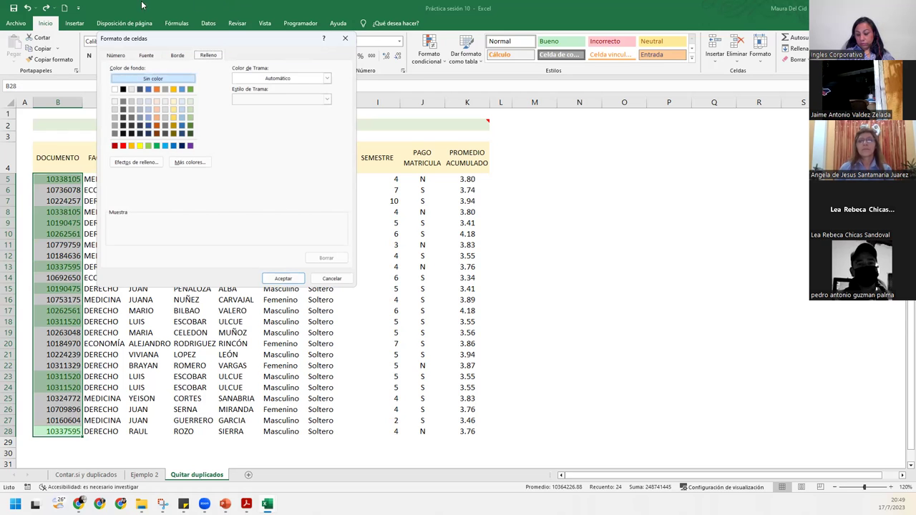
click(182, 102)
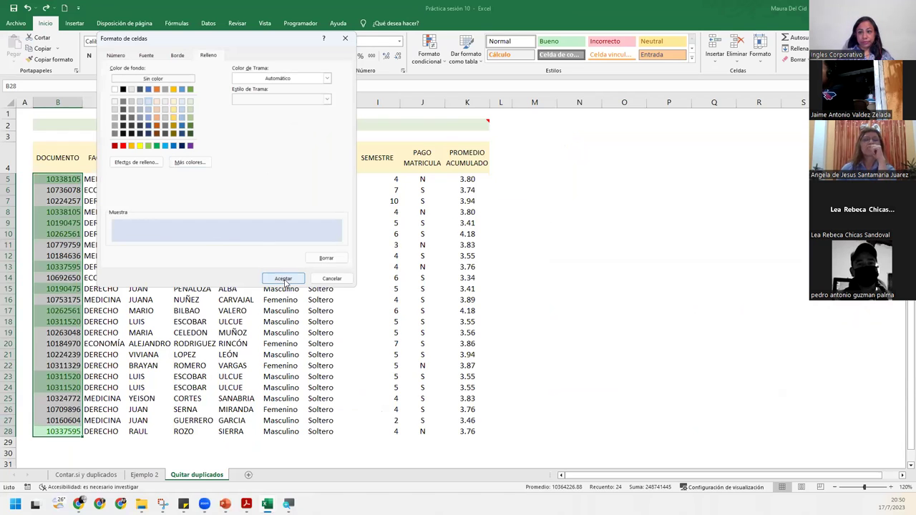
click(284, 280)
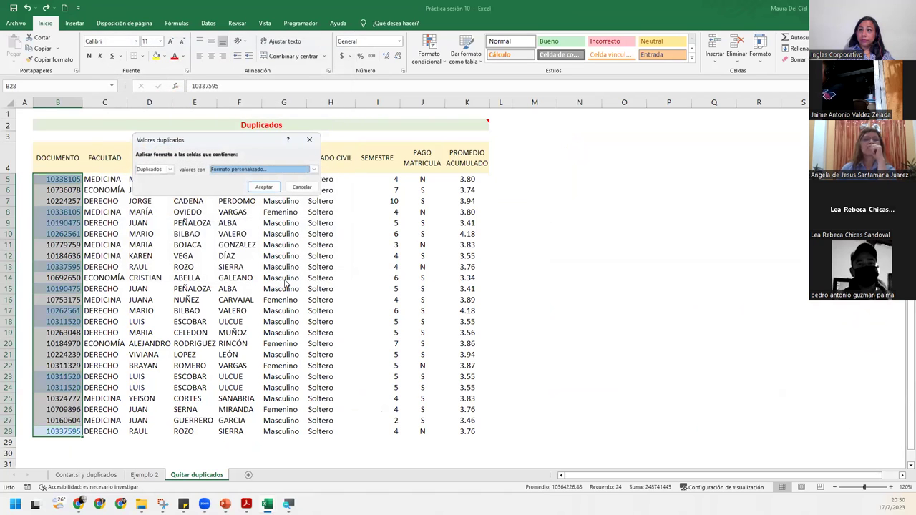
click(263, 187)
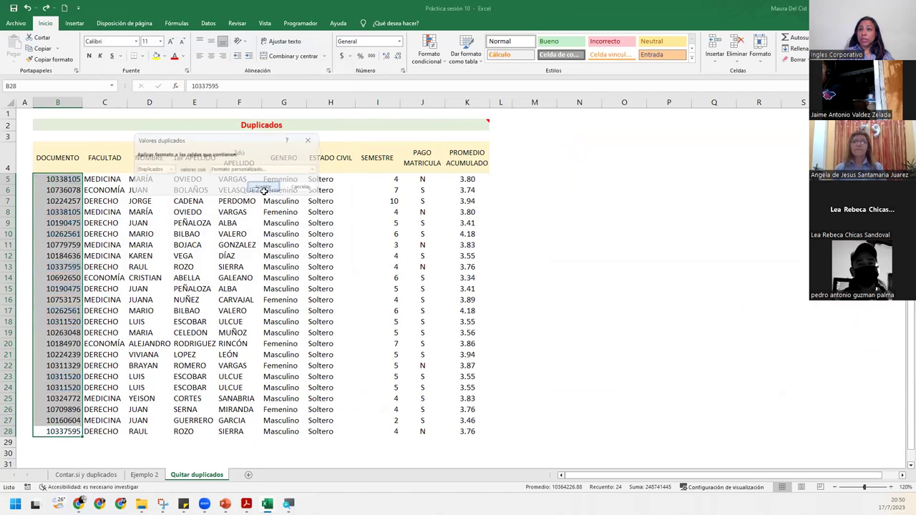
click(65, 179)
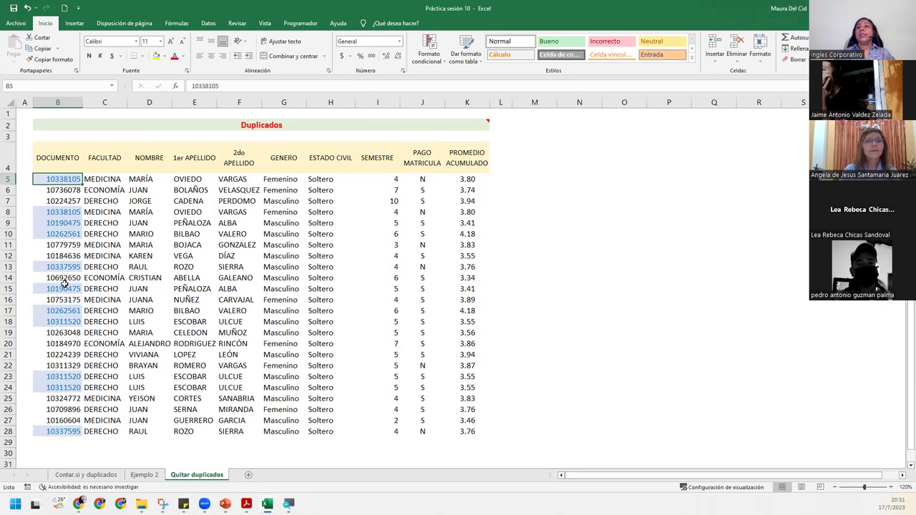
Step: Select the student table from B4 to K28, headers included
mouse_move(63, 161)
mouse_down()
mouse_move(447, 394)
mouse_move(468, 433)
mouse_up()
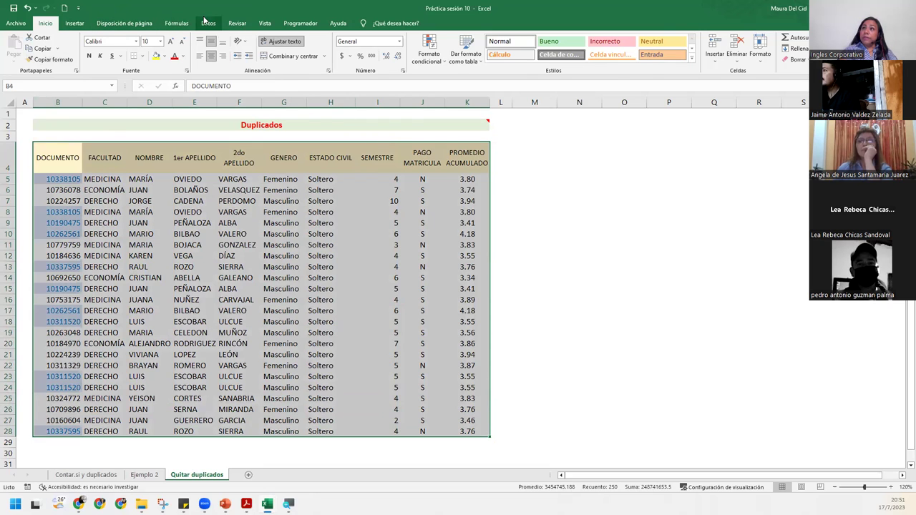
Step: Run Datos > Quitar duplicados with all columns checked, removing 6 repeated rows
click(209, 23)
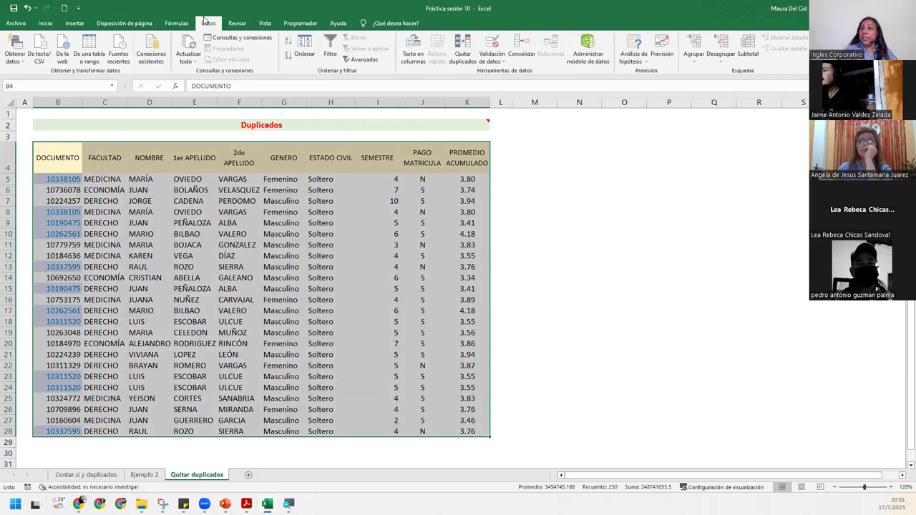
click(463, 49)
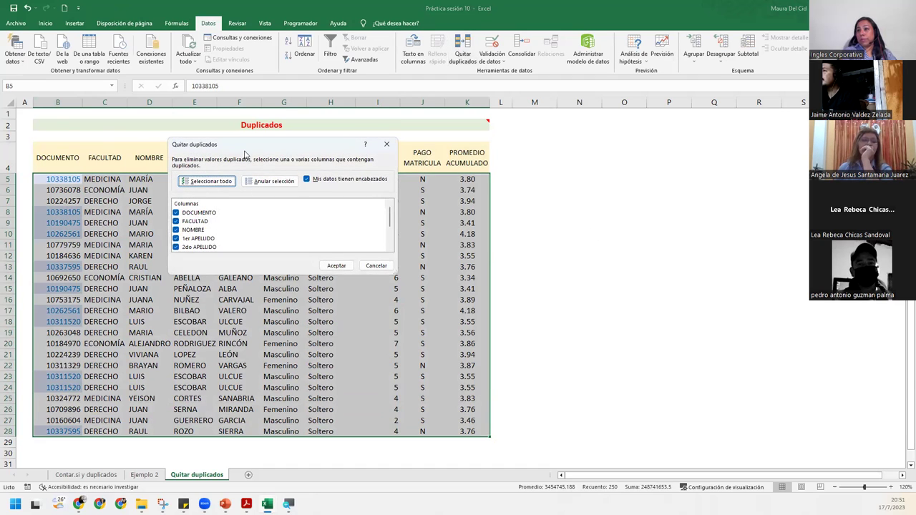
drag(245, 146, 414, 189)
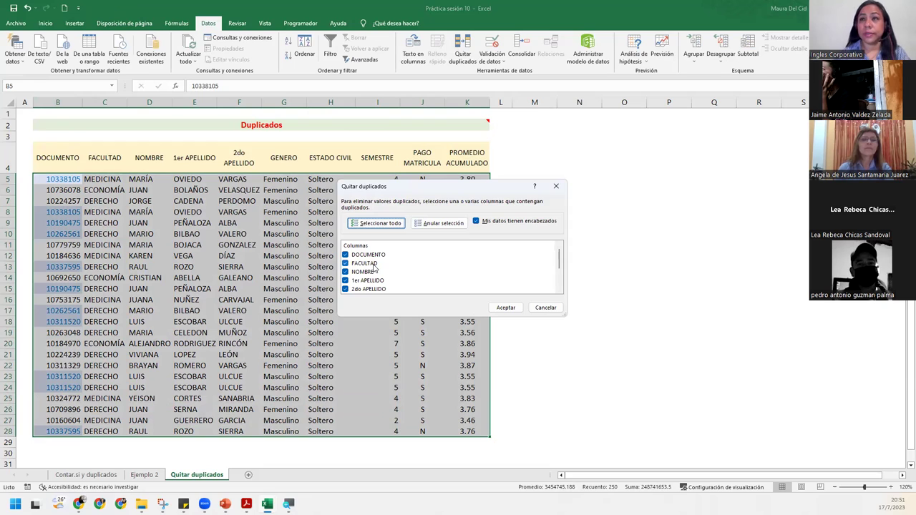
click(513, 311)
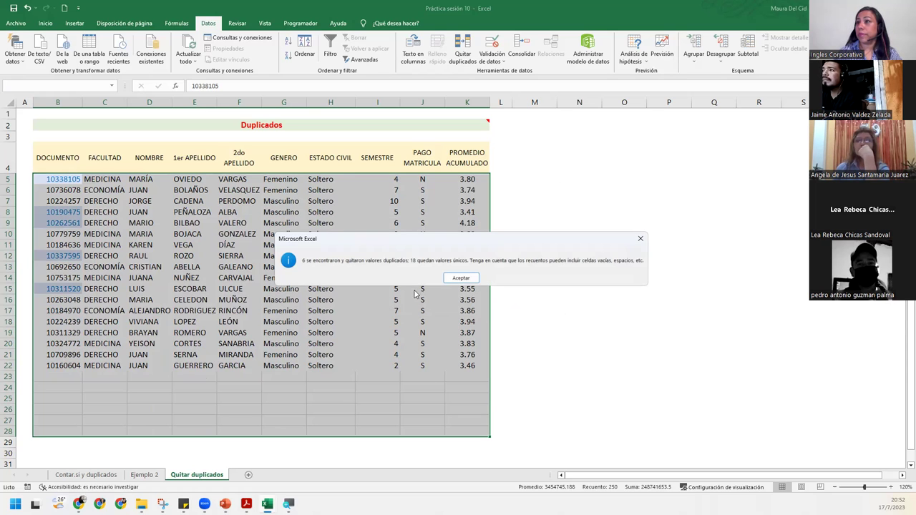
click(462, 279)
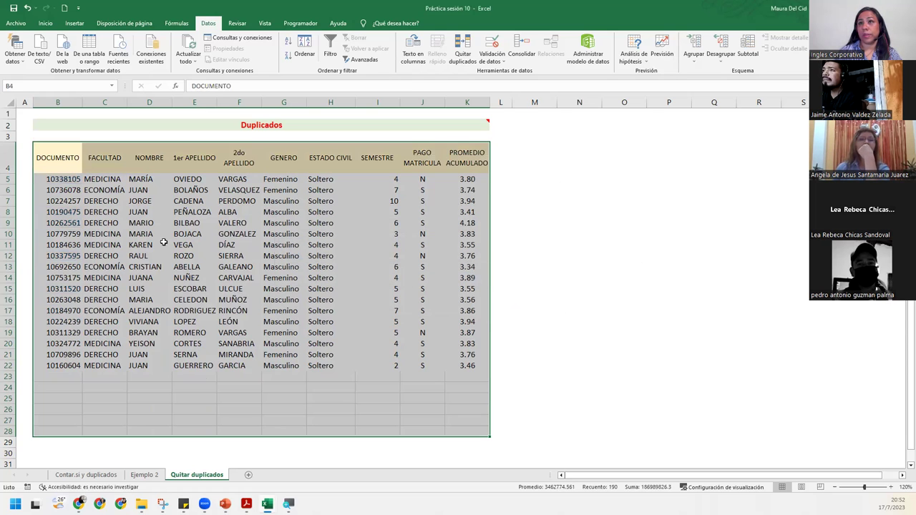
Step: Select the remaining document numbers in B5 through B21
click(66, 222)
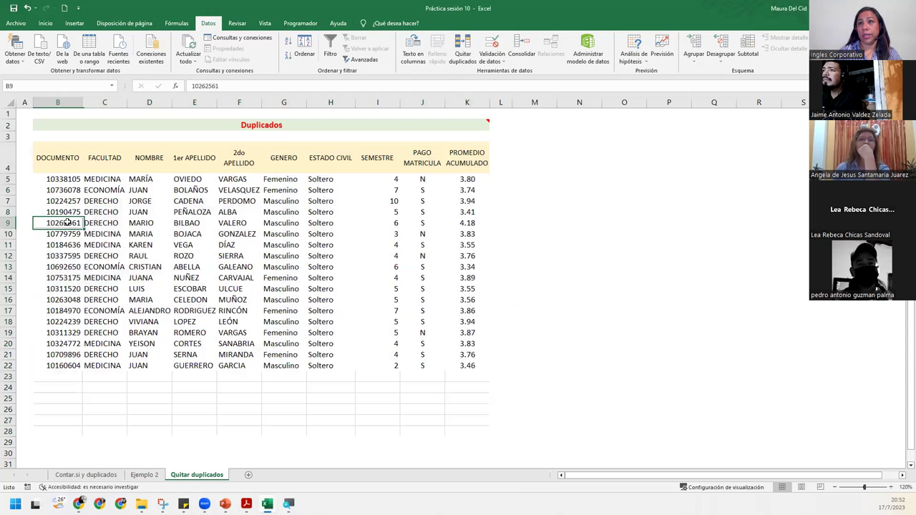
click(50, 179)
drag(50, 192, 57, 366)
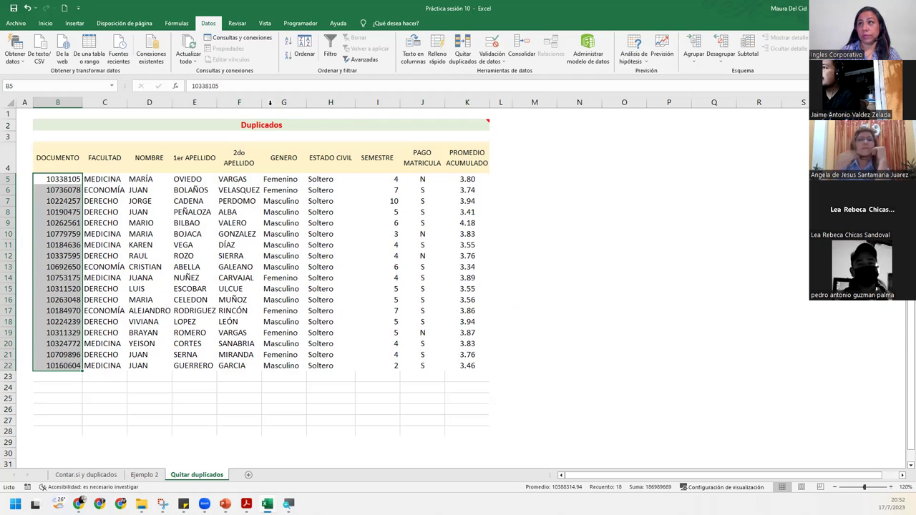
Step: Undo the removal, then run Quitar duplicados again to delete the 6 repeated rows
click(27, 8)
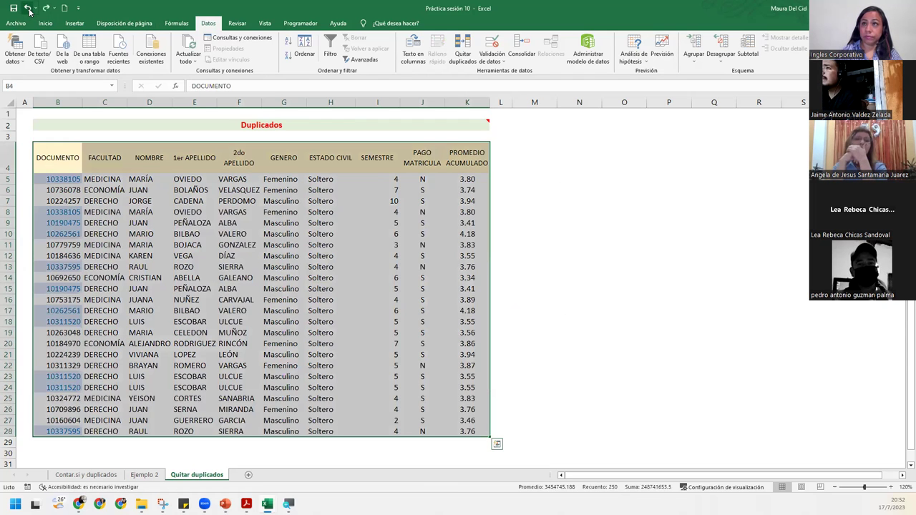
click(462, 54)
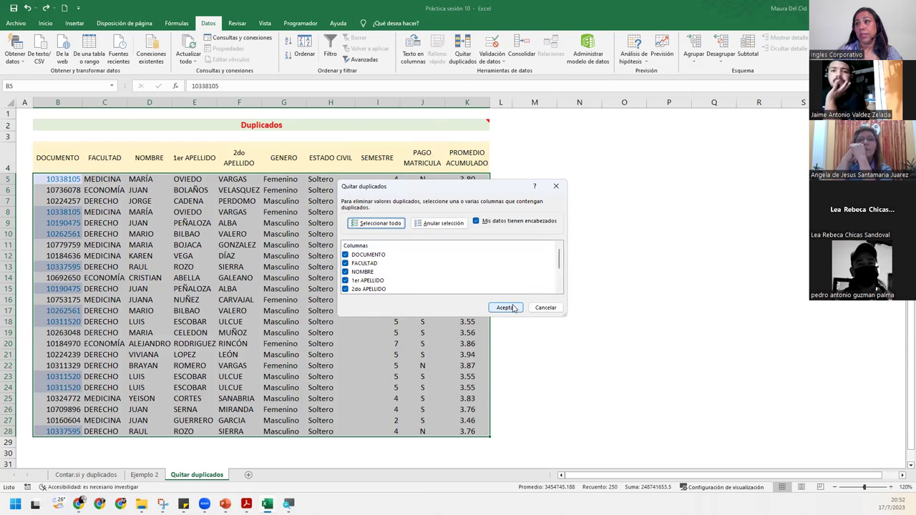
click(506, 308)
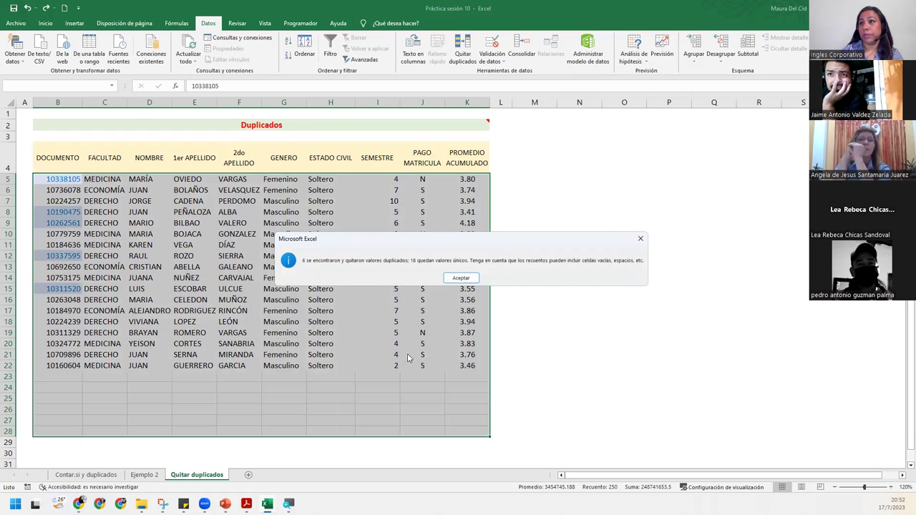
click(459, 277)
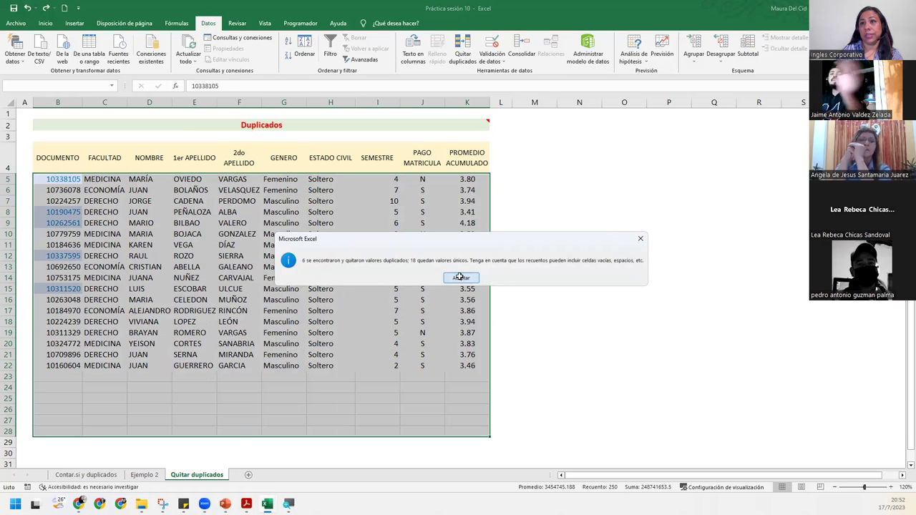
click(63, 244)
click(63, 179)
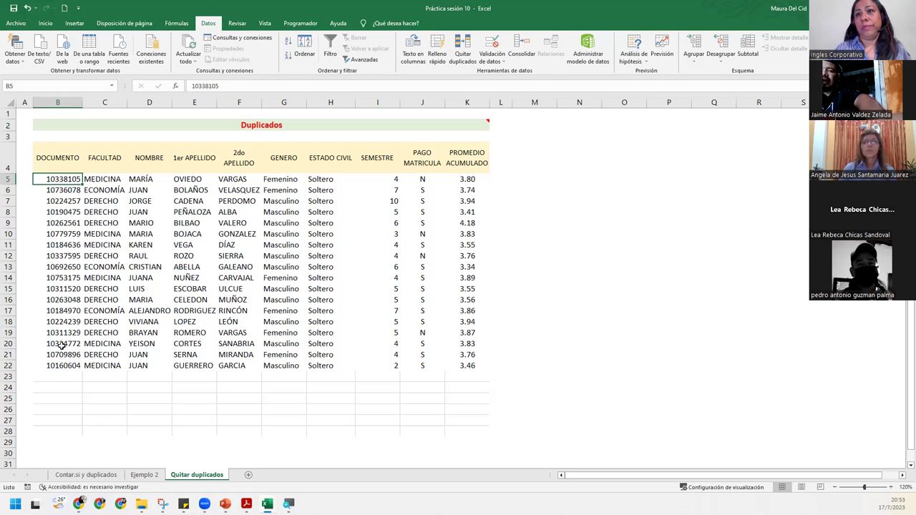
Step: Replace B21's document number with 10311329 so it duplicates B19
click(61, 354)
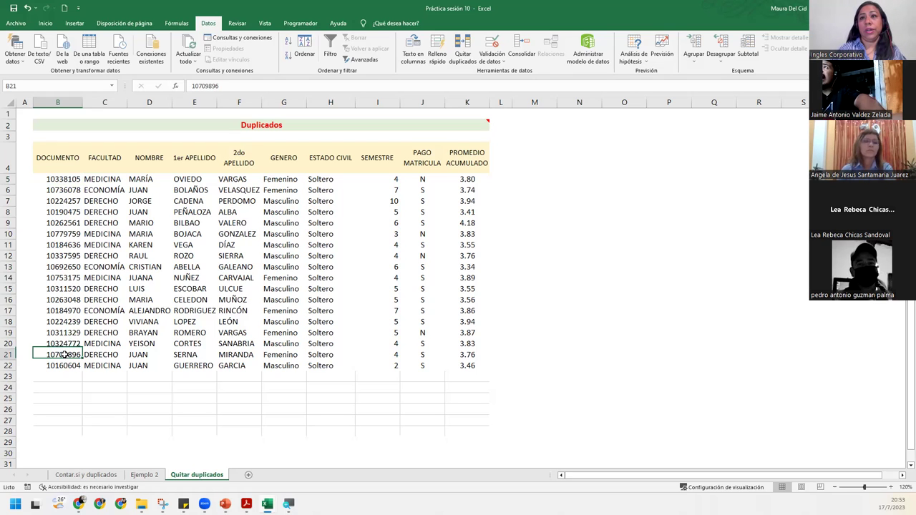
double_click(57, 354)
double_click(57, 355)
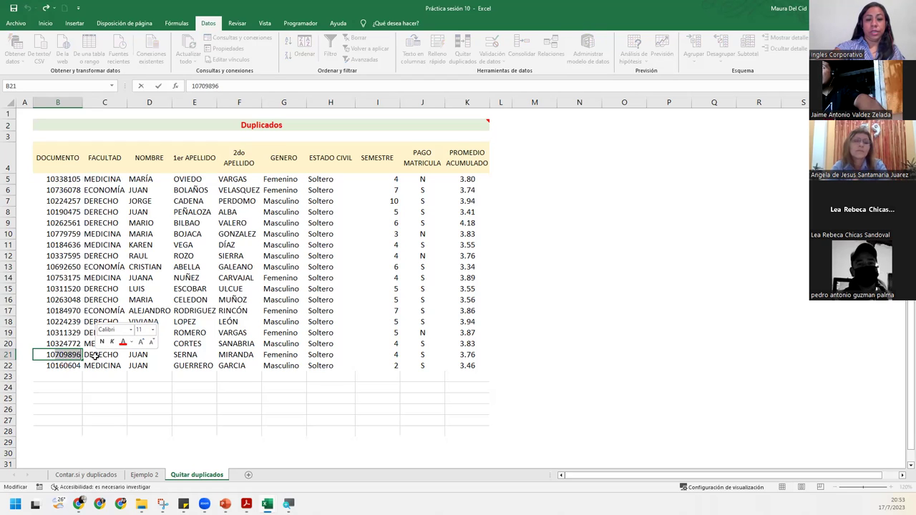
text(10311)
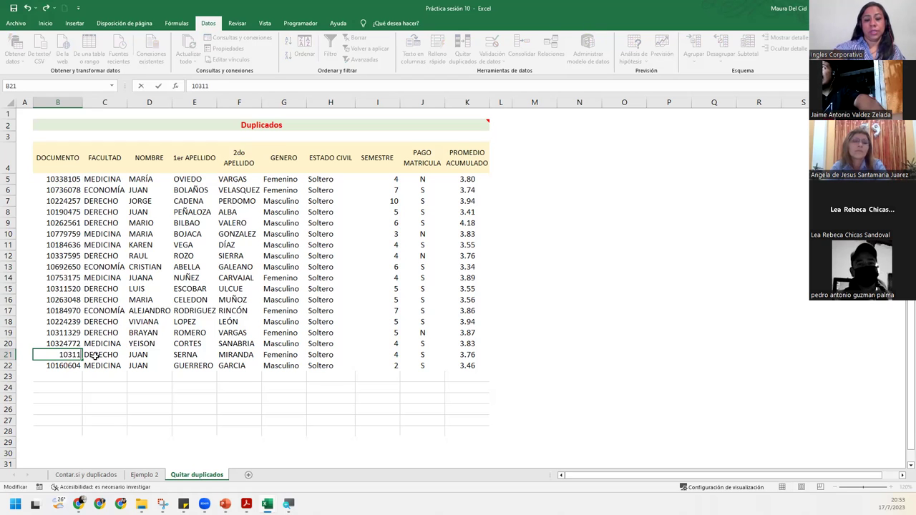
text(329)
key(Return)
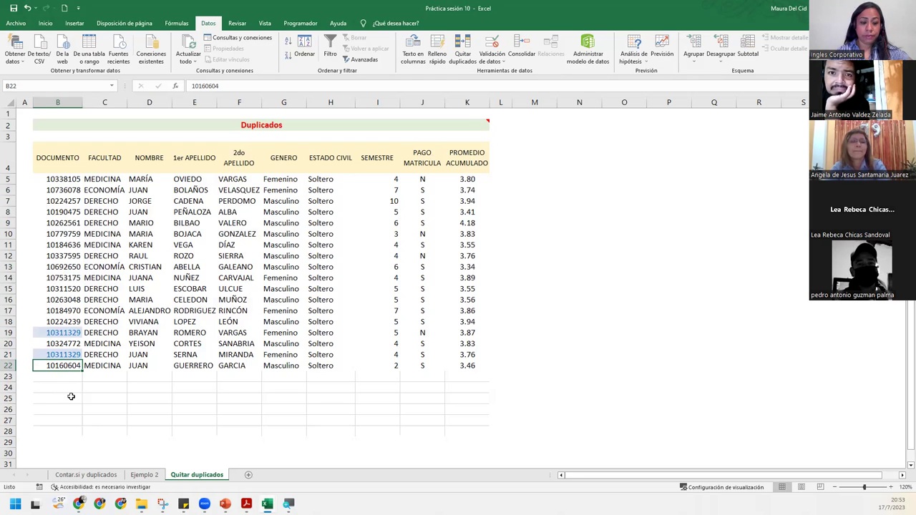
key(ctrl+z)
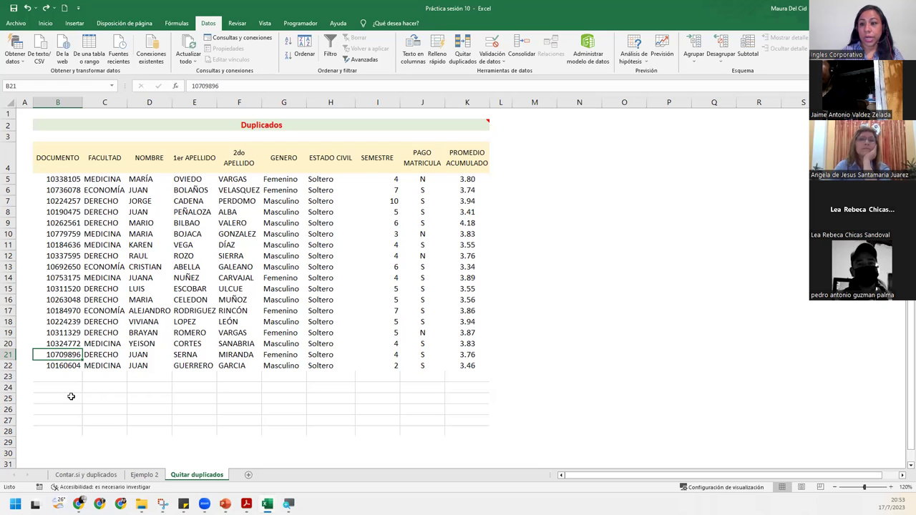
drag(68, 201, 457, 202)
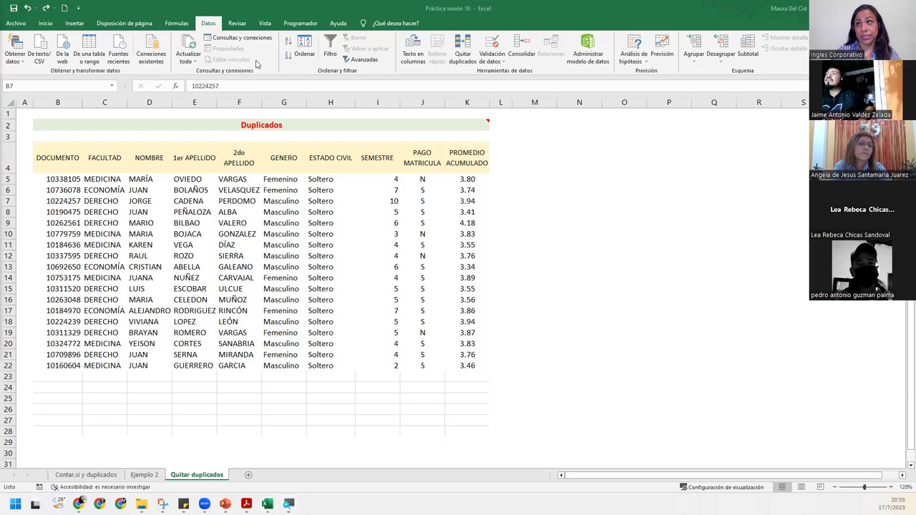
click(190, 223)
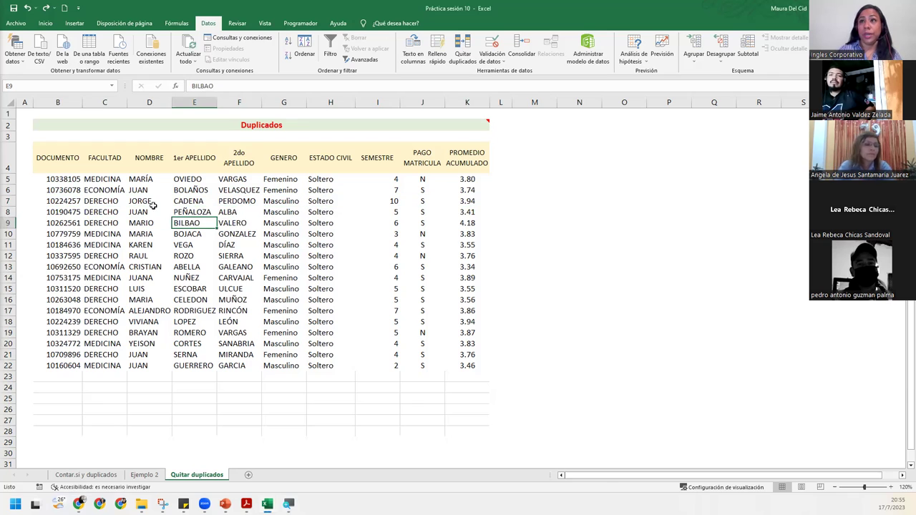
click(63, 201)
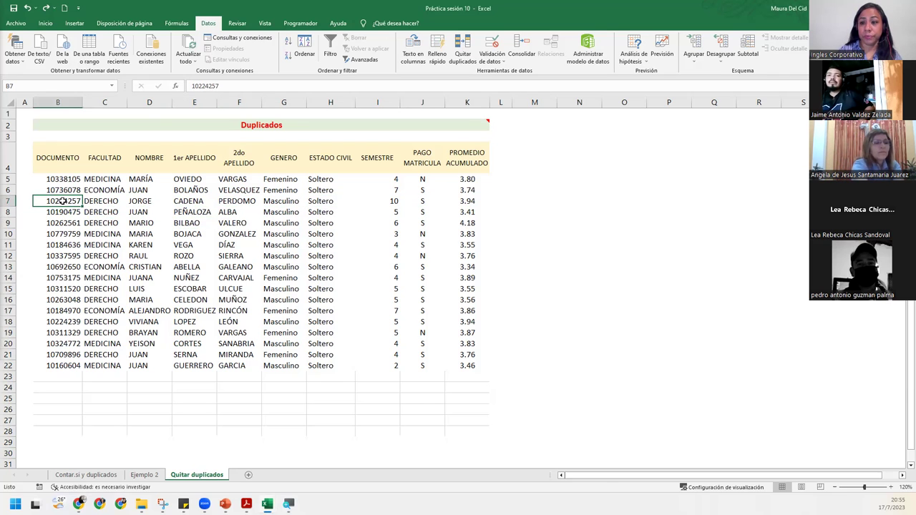
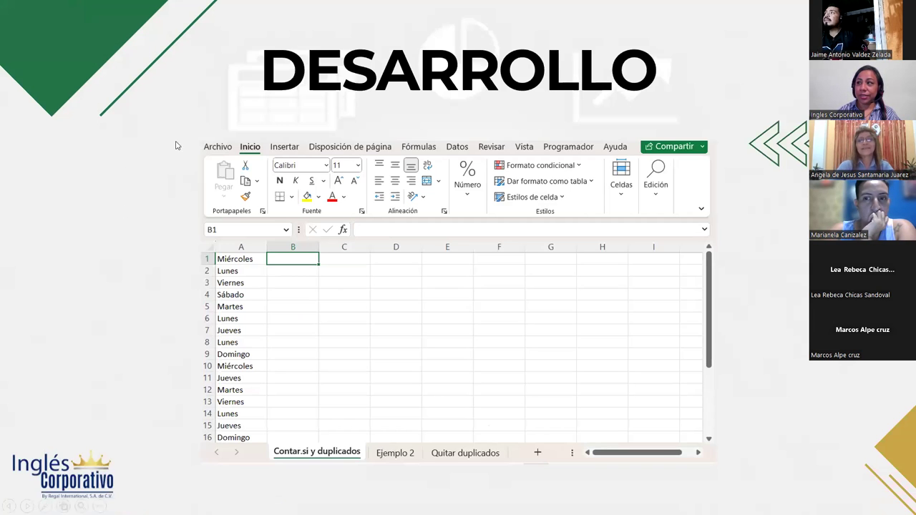
Step: Advance the slideshow to the 'Cierre y conclusiones' slide asking what was learned in session 10
key(Right)
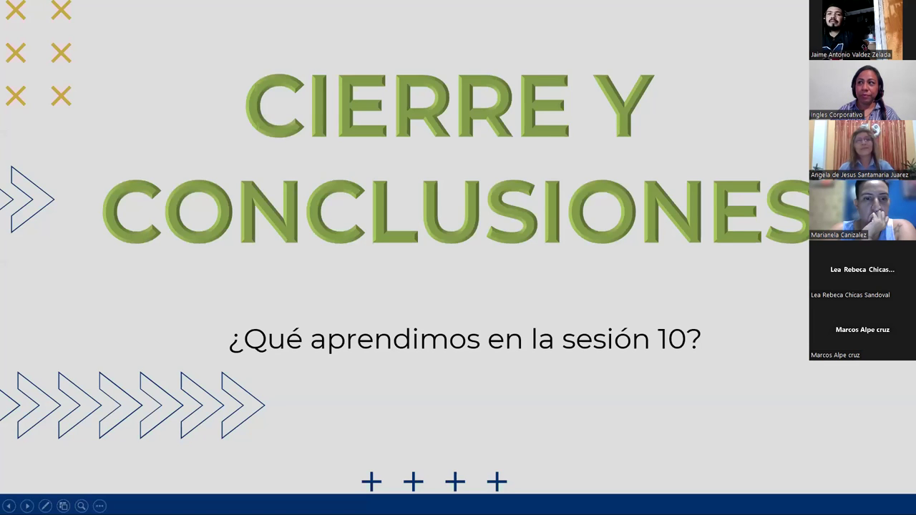